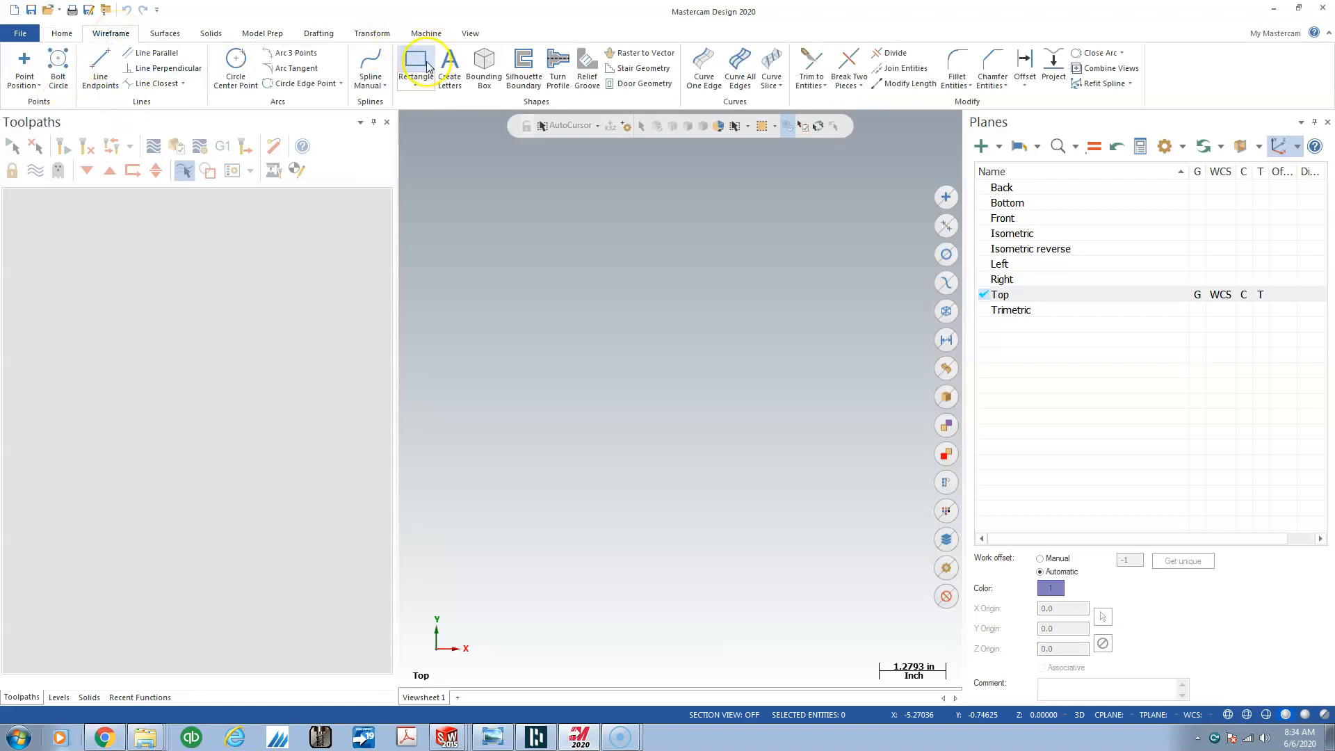
# Draw a wireframe rectangle about 4.97 by 4.03 in on the Top plane, with its upper-left corner at the origin.
pyautogui.click(419, 68)
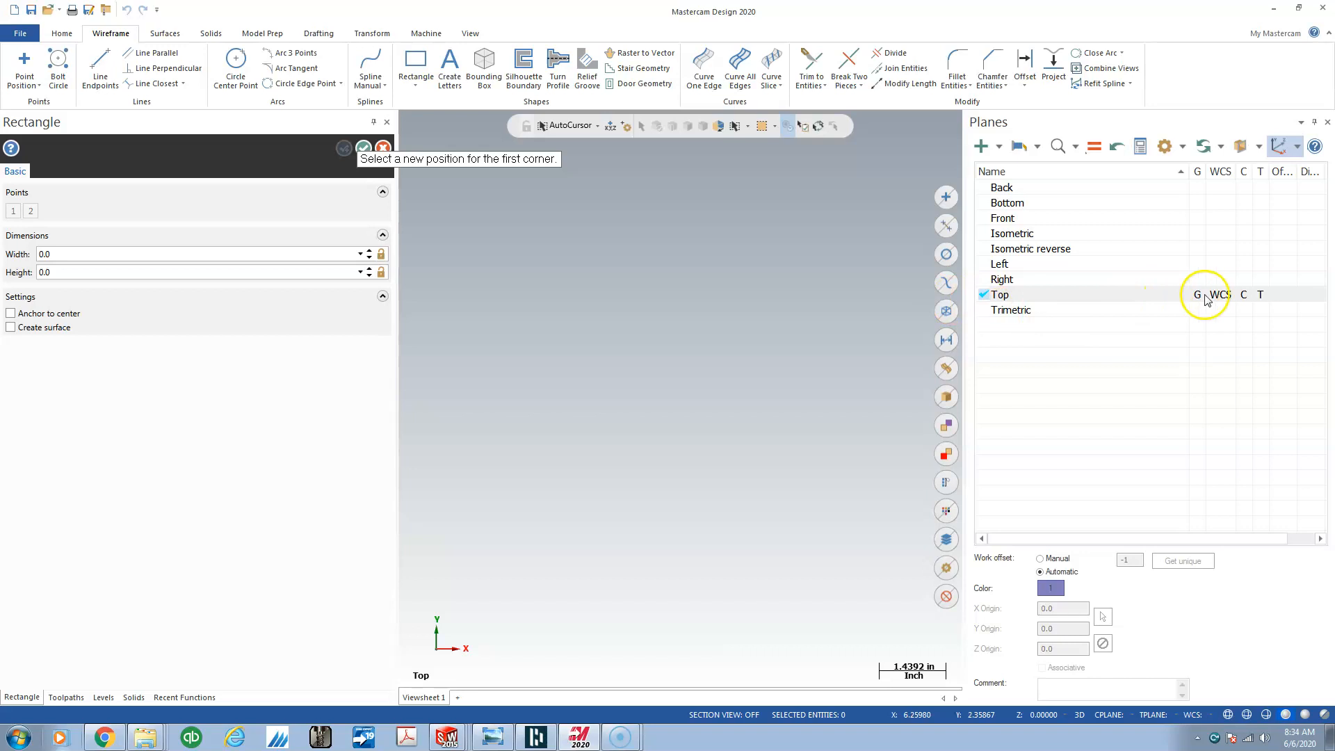
pyautogui.click(1183, 295)
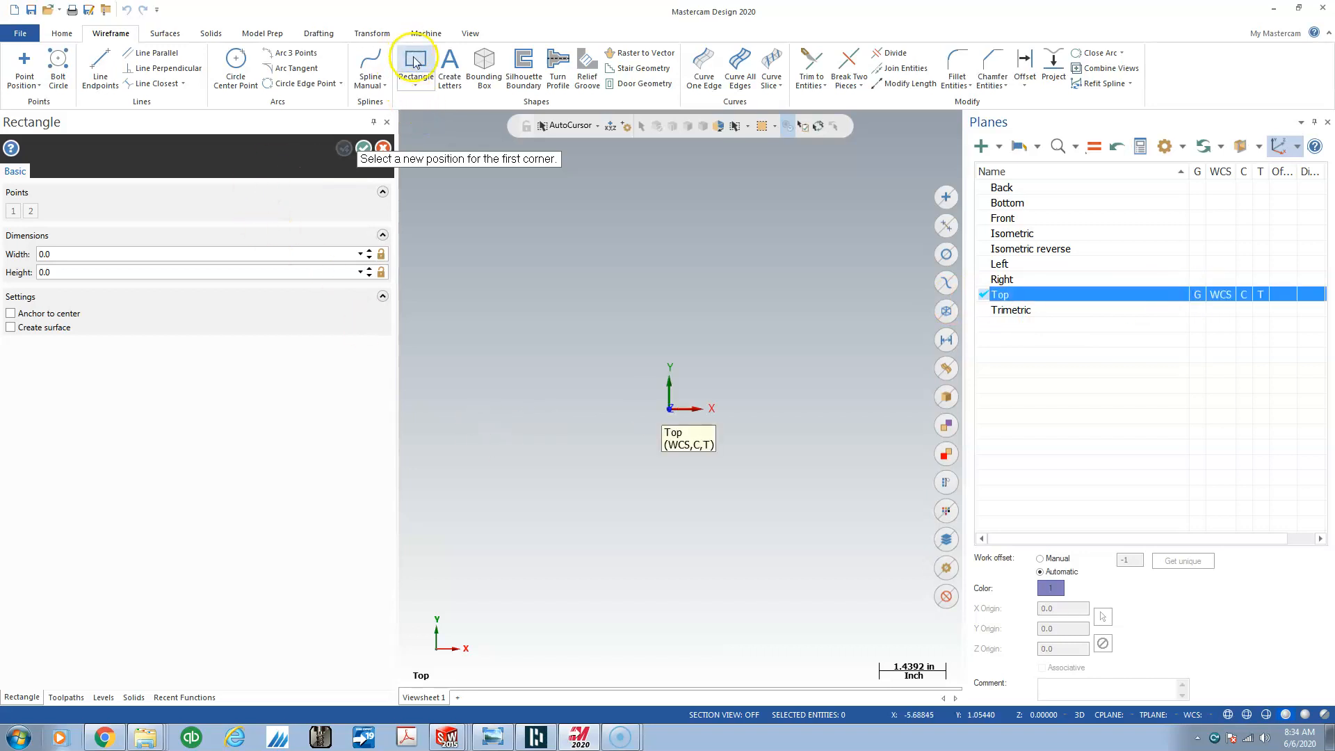
pyautogui.click(670, 410)
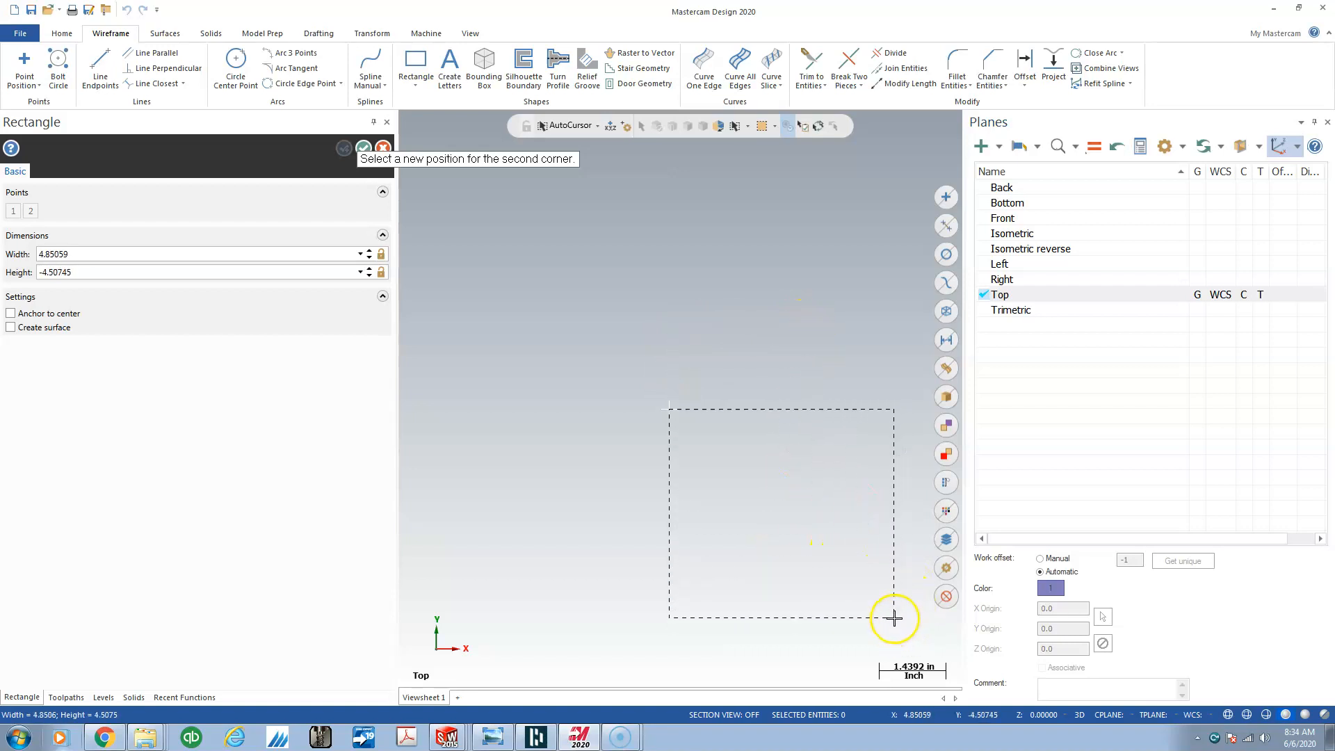
pyautogui.click(899, 595)
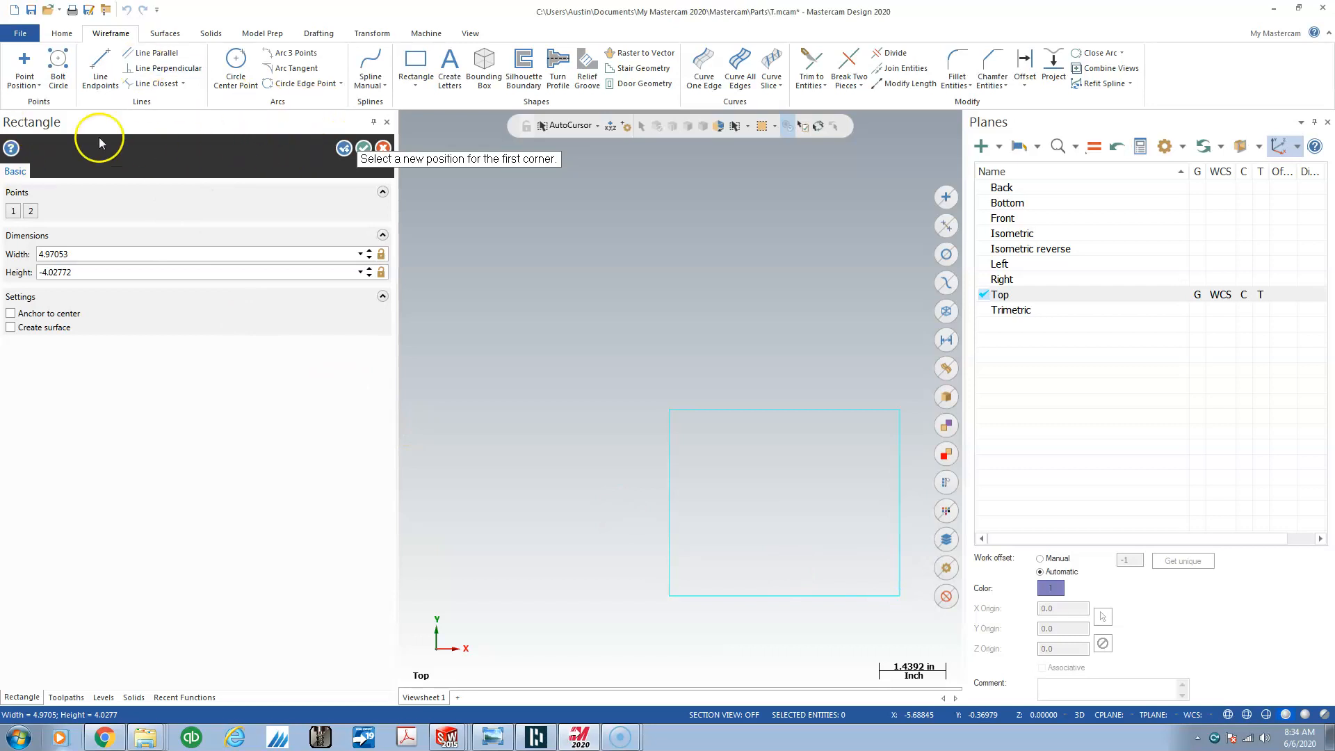
pyautogui.click(363, 149)
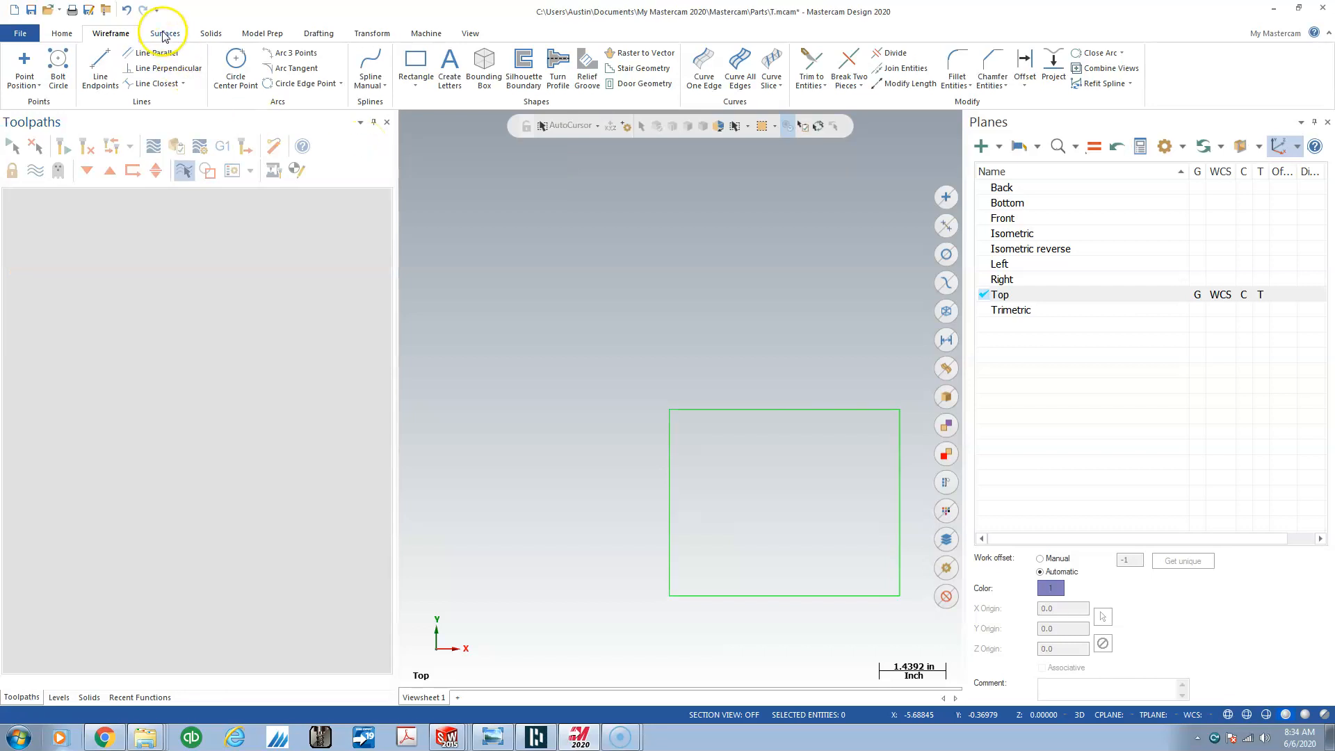
# Extrude the rectangle chain 3.0 in downward as a new solid body.
pyautogui.click(212, 33)
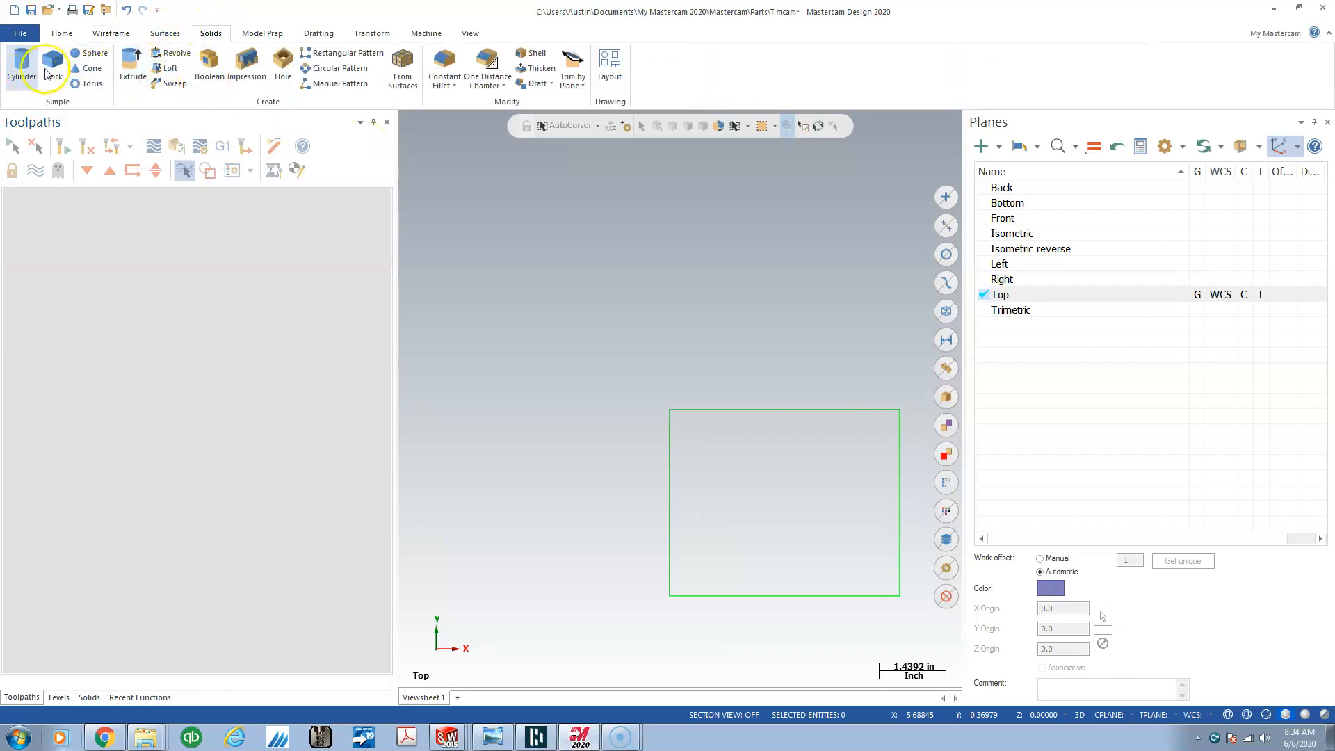
pyautogui.click(138, 64)
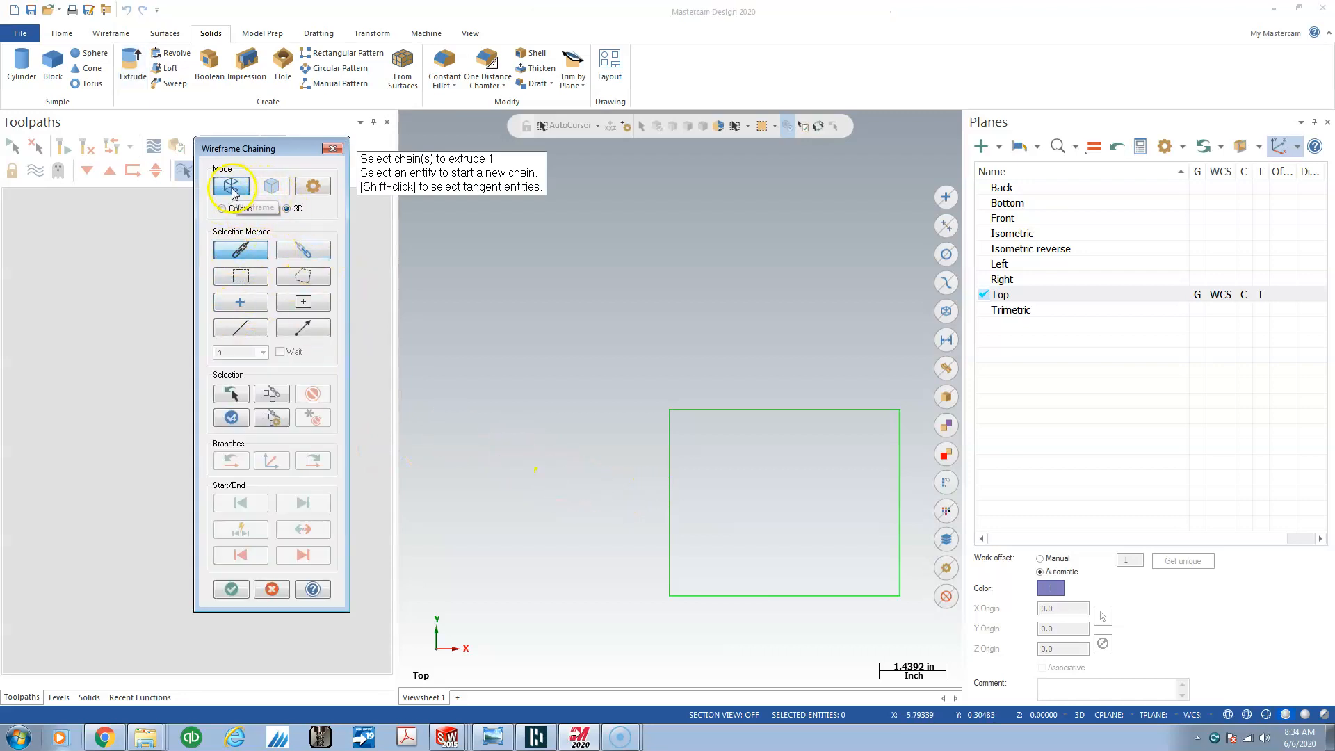
pyautogui.click(695, 409)
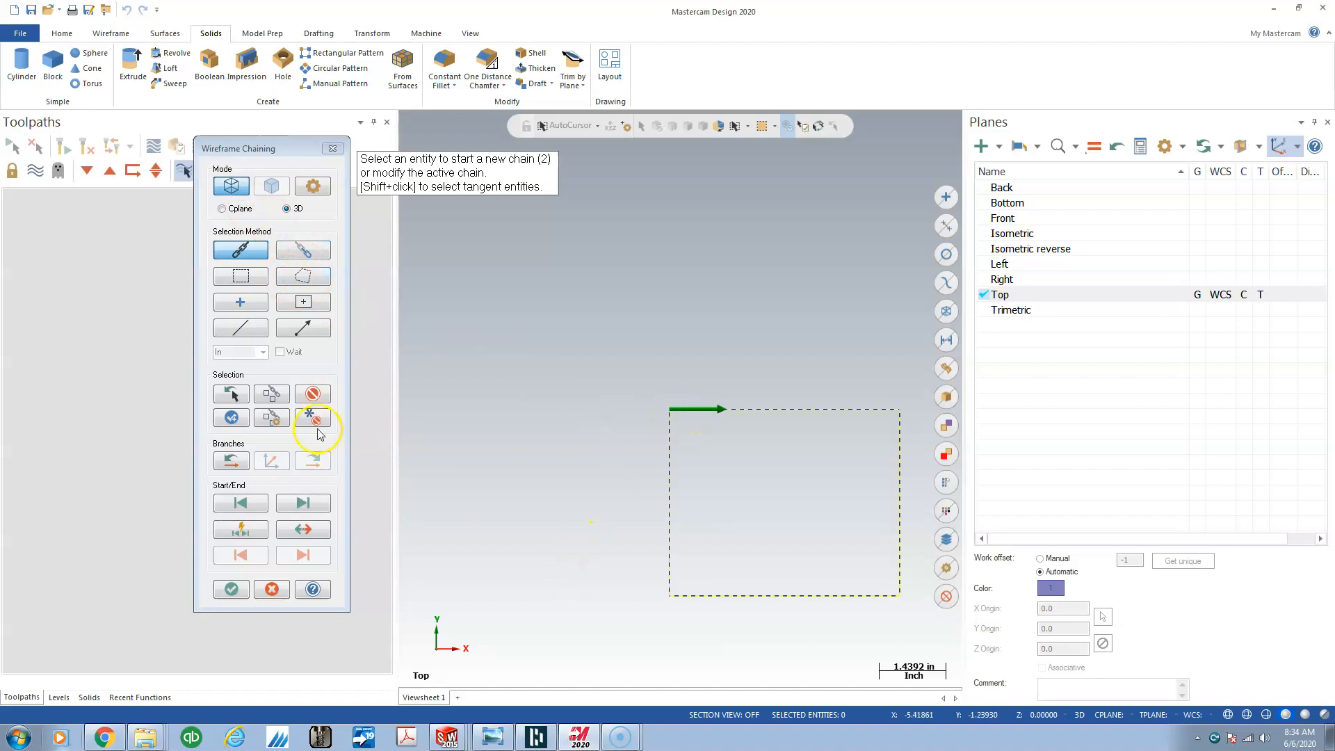
pyautogui.click(231, 590)
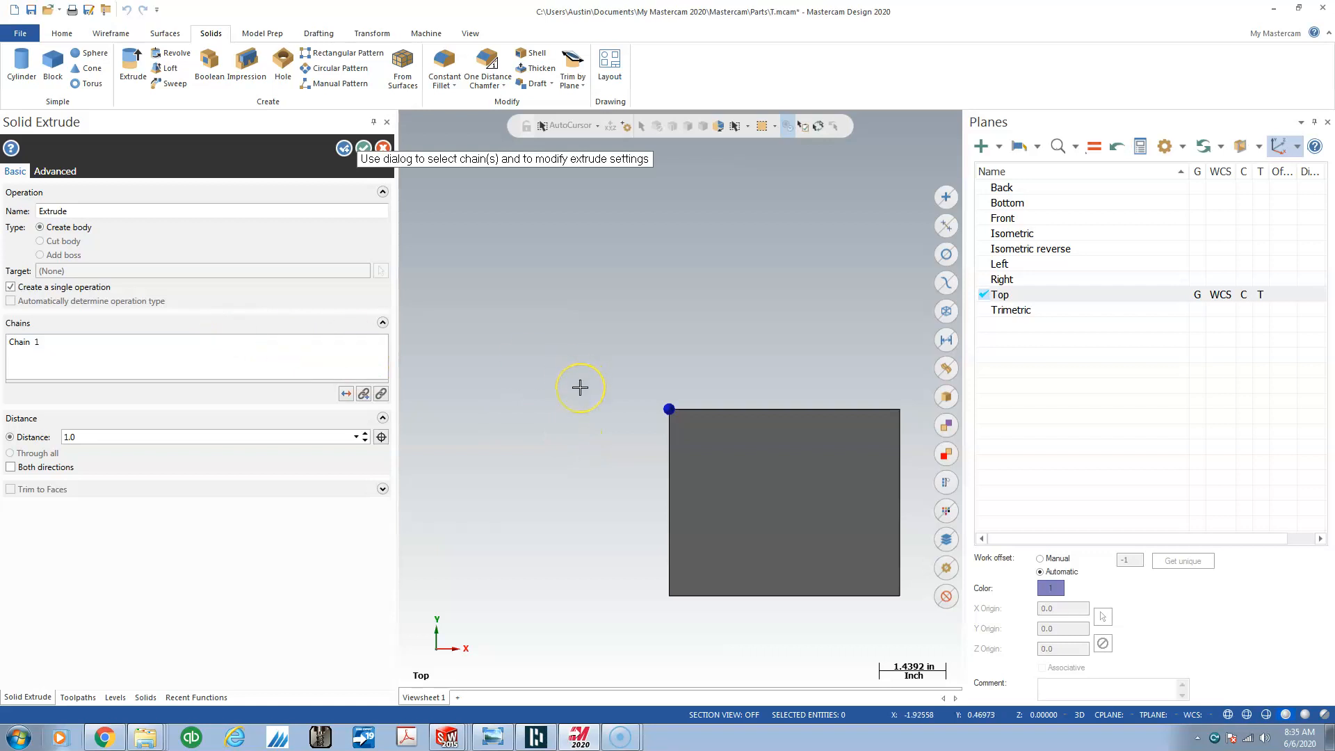
pyautogui.moveTo(580, 387); pyautogui.dragTo(677, 354, button='middle')
pyautogui.click(677, 355)
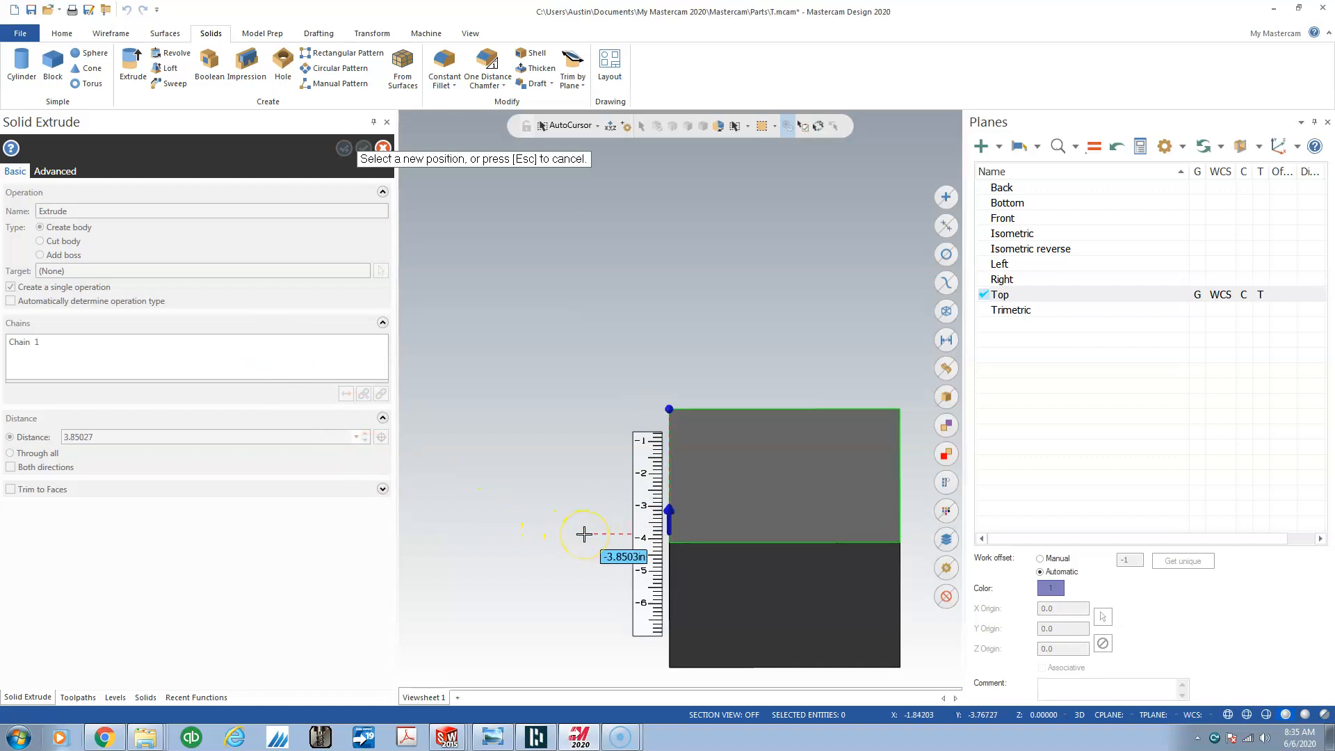
pyautogui.write('-3.0')
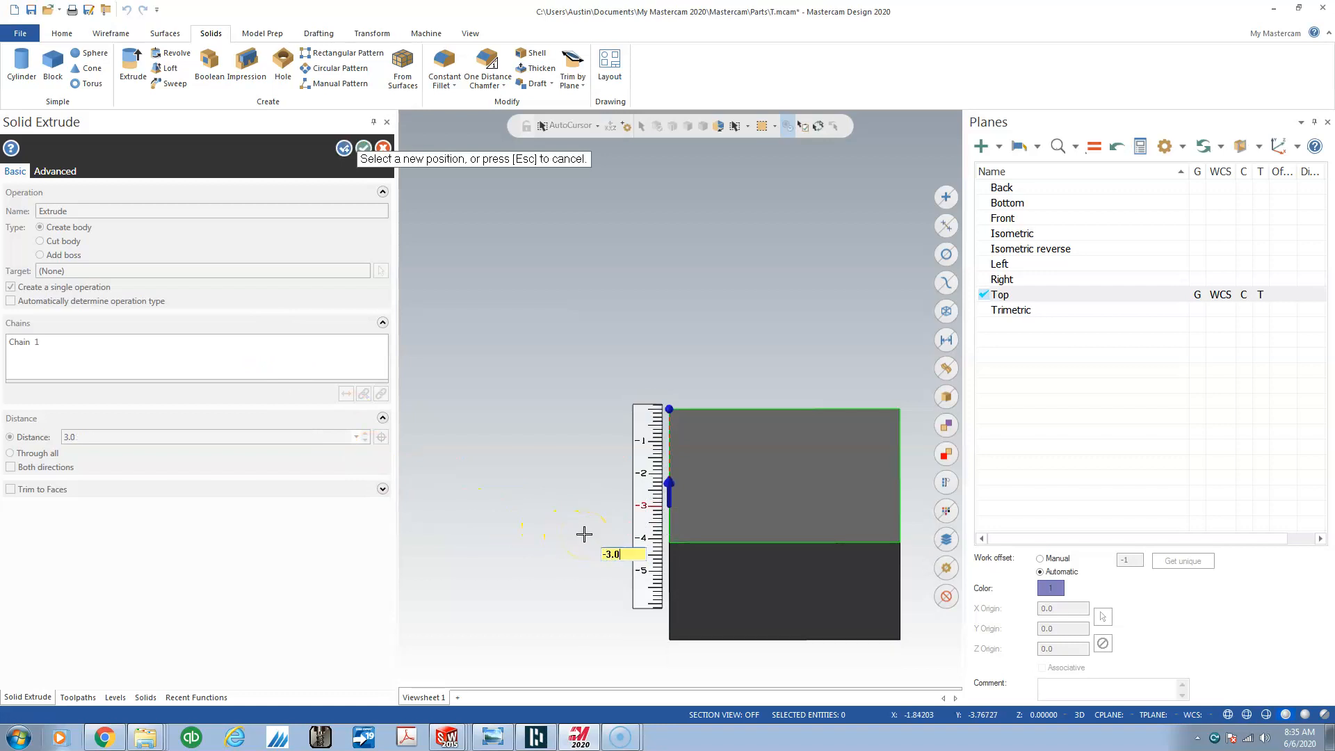
pyautogui.press('Return')
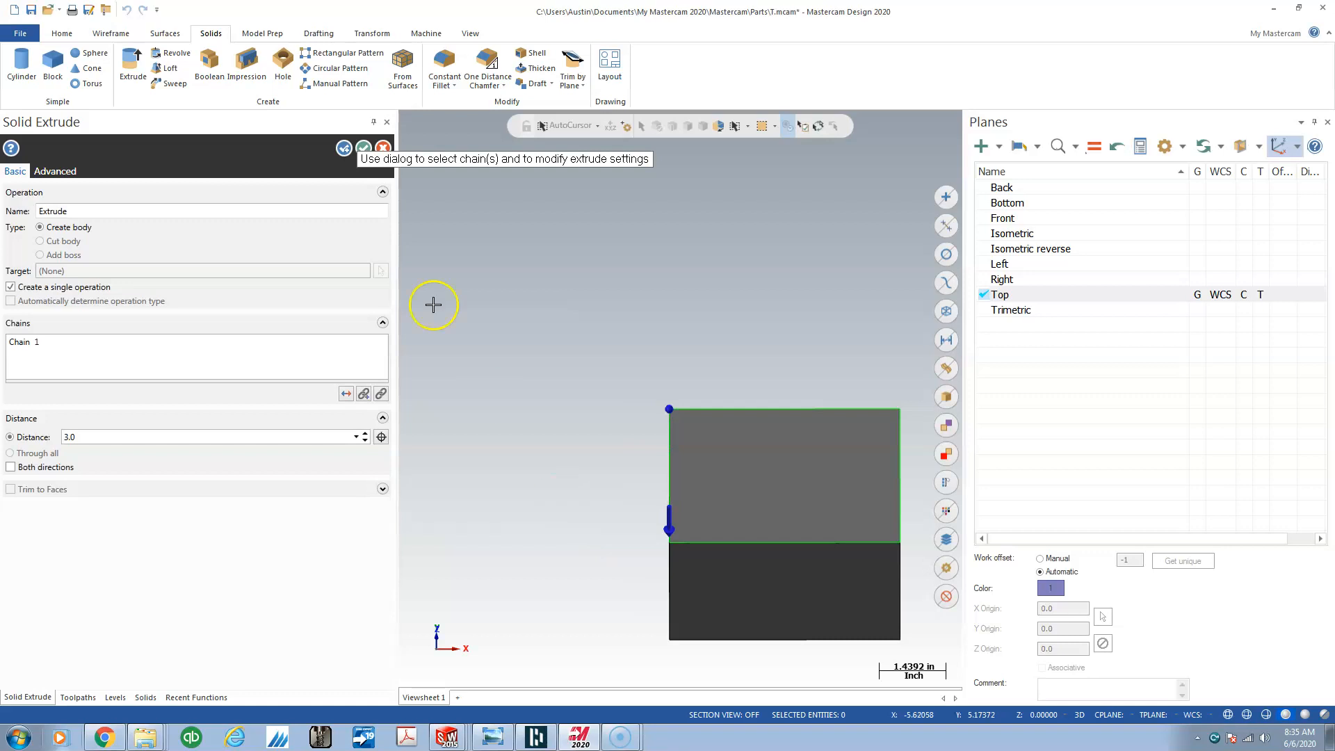
pyautogui.click(363, 148)
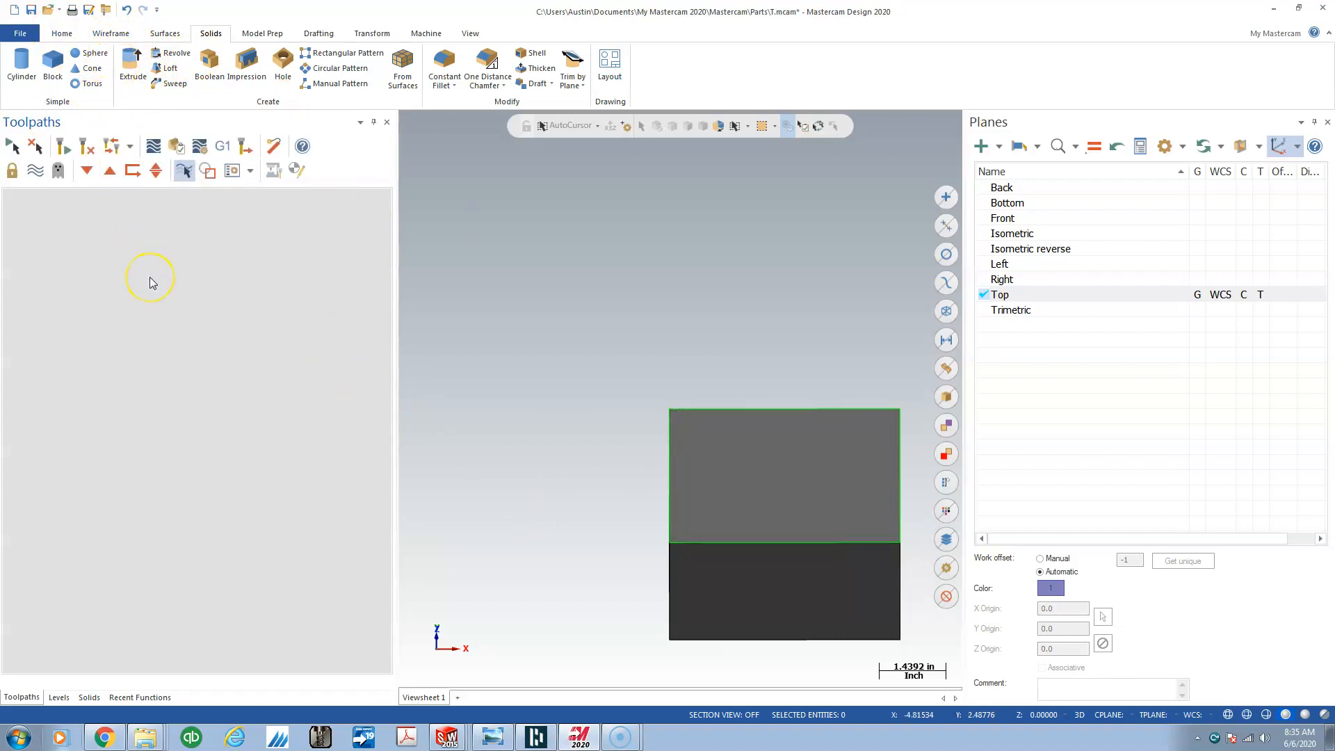
# Draw a rectangle about 2.76 by 1.92 in inside the outline of the block's top face.
pyautogui.click(111, 33)
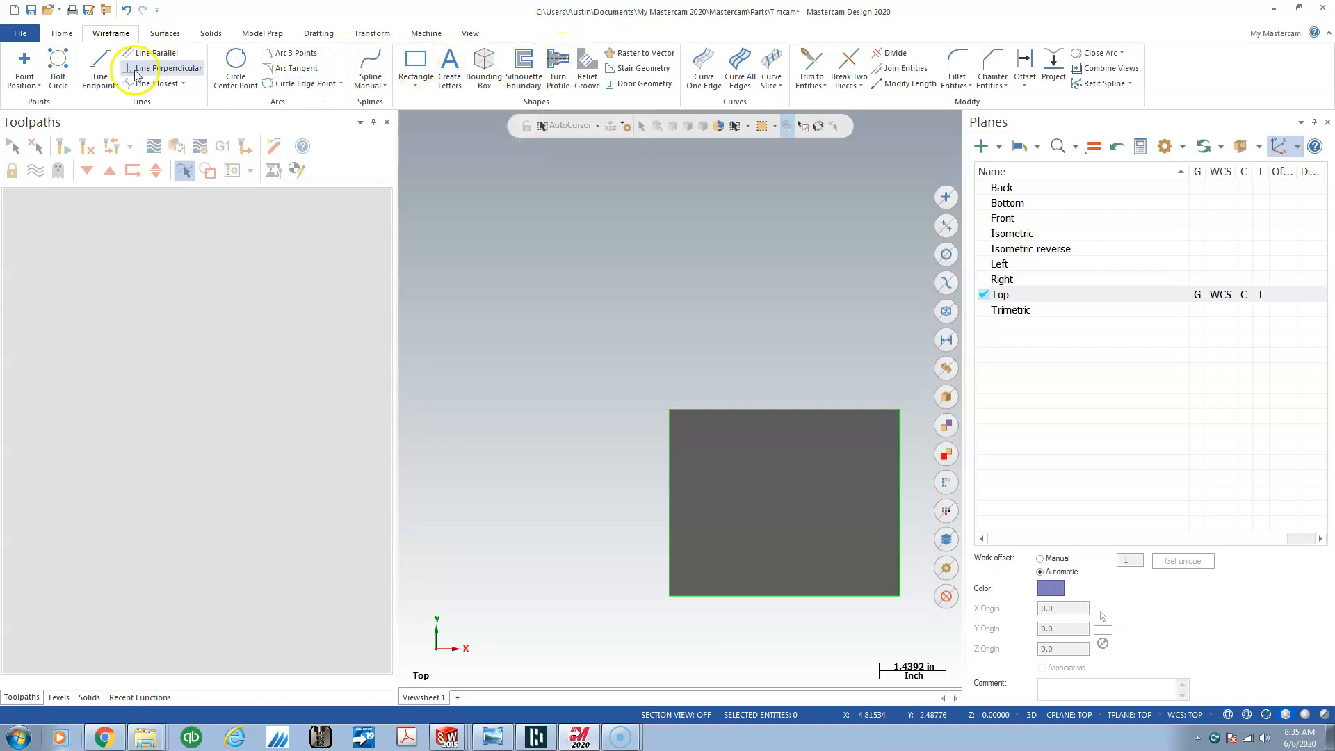
pyautogui.click(411, 66)
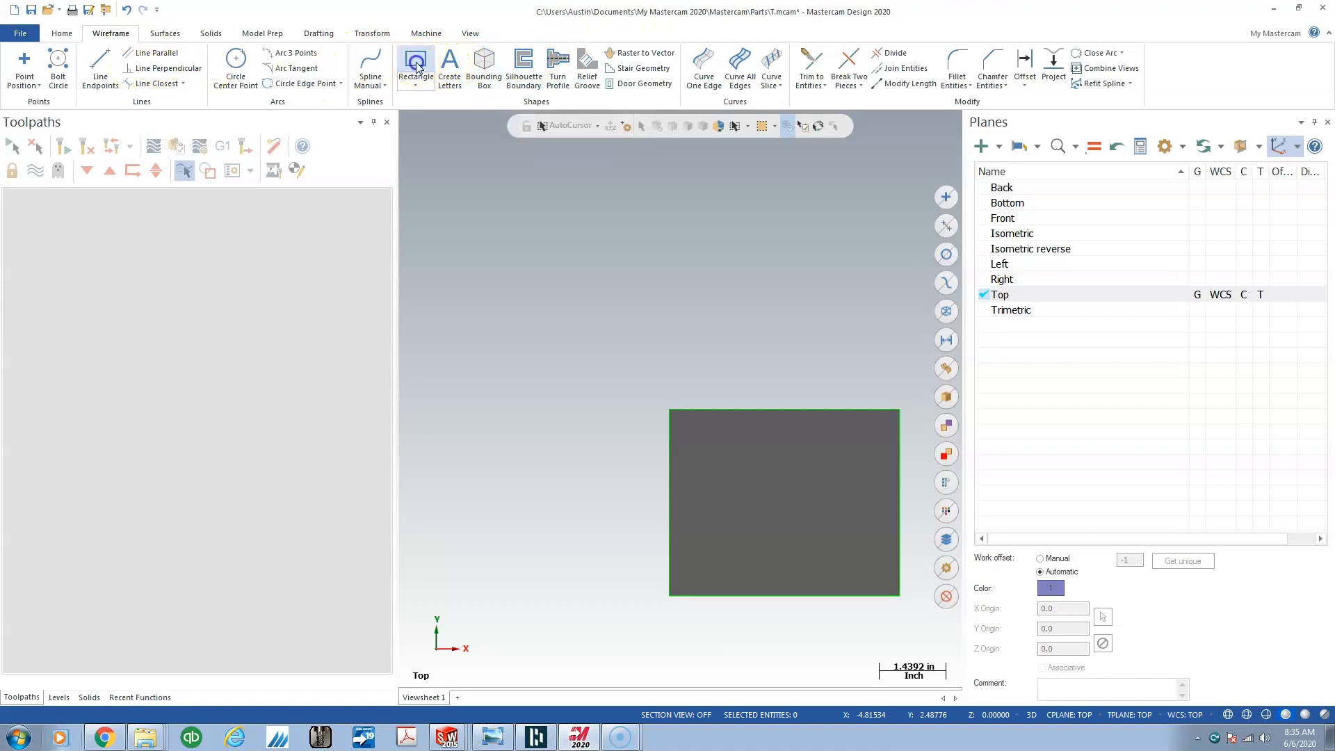
pyautogui.click(723, 459)
pyautogui.moveTo(801, 513); pyautogui.dragTo(841, 552)
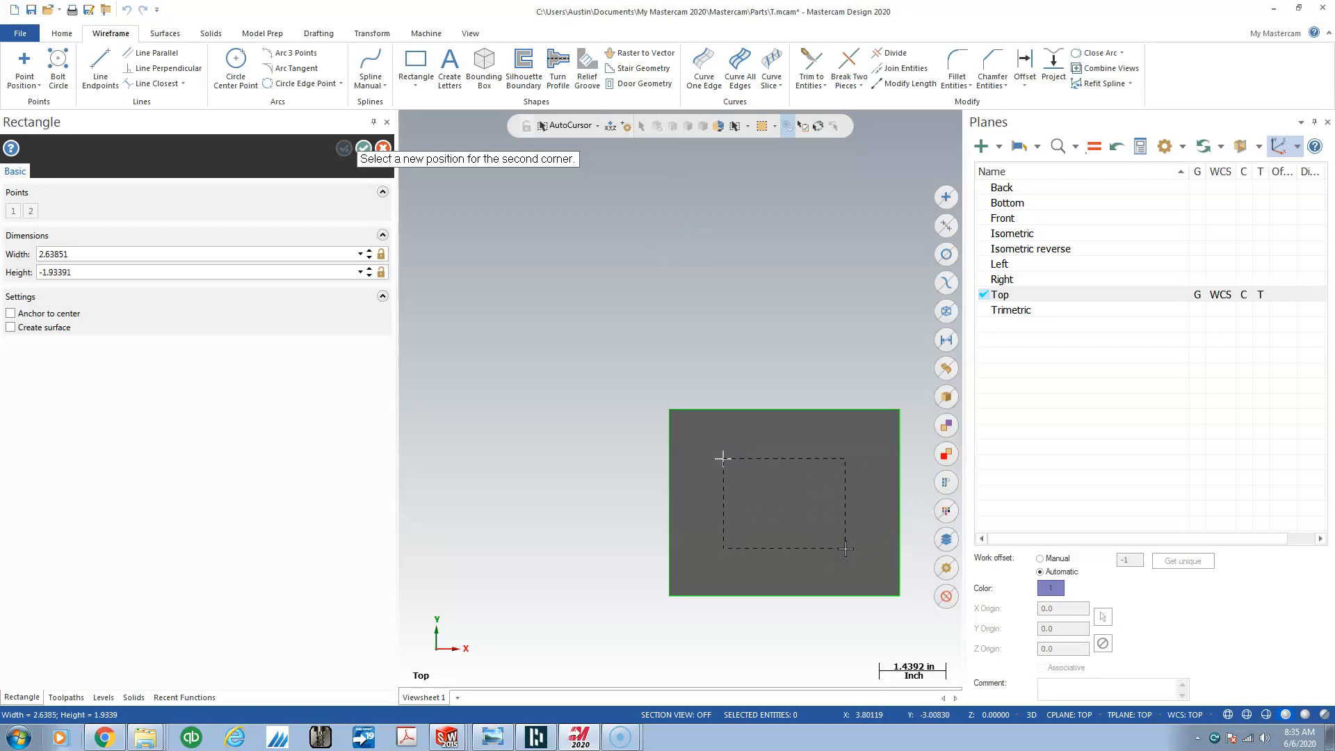
pyautogui.click(850, 547)
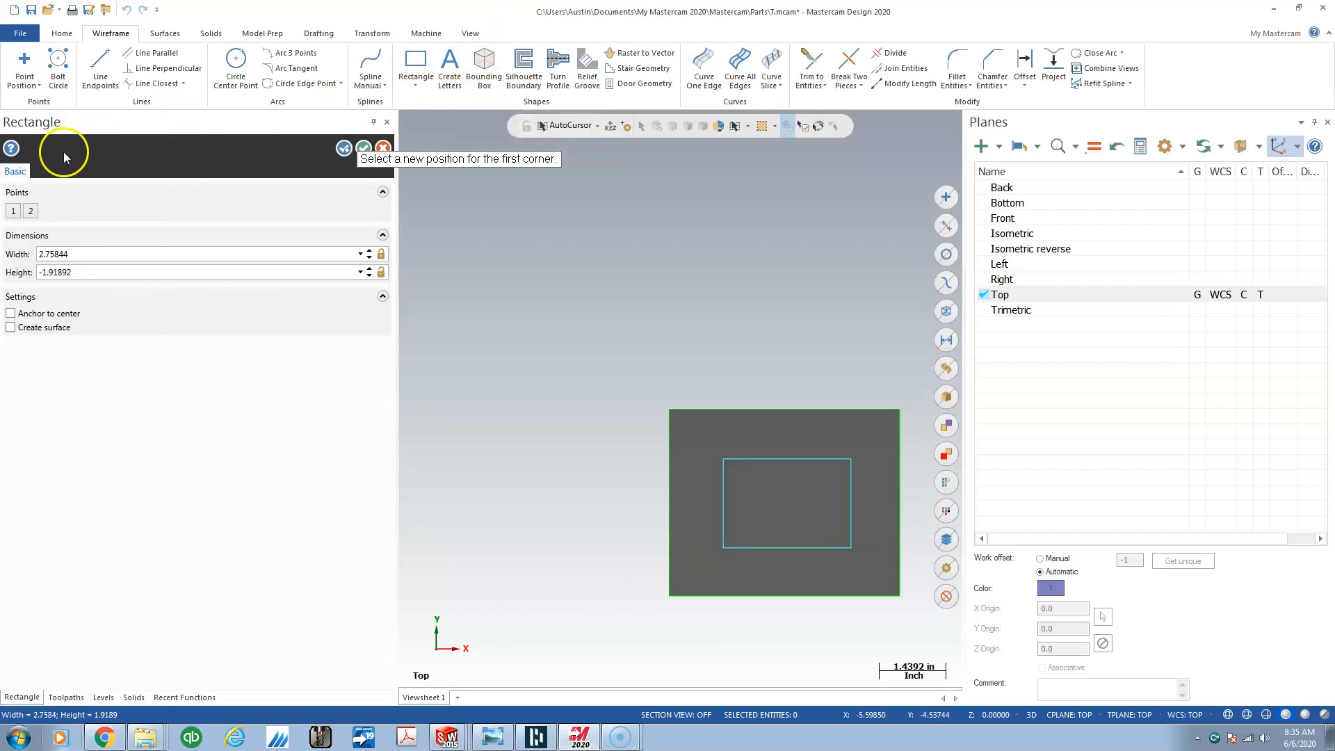
# Fillet all four corners of the inner rectangle with a 0.25 in radius, trimming the entities.
pyautogui.click(957, 66)
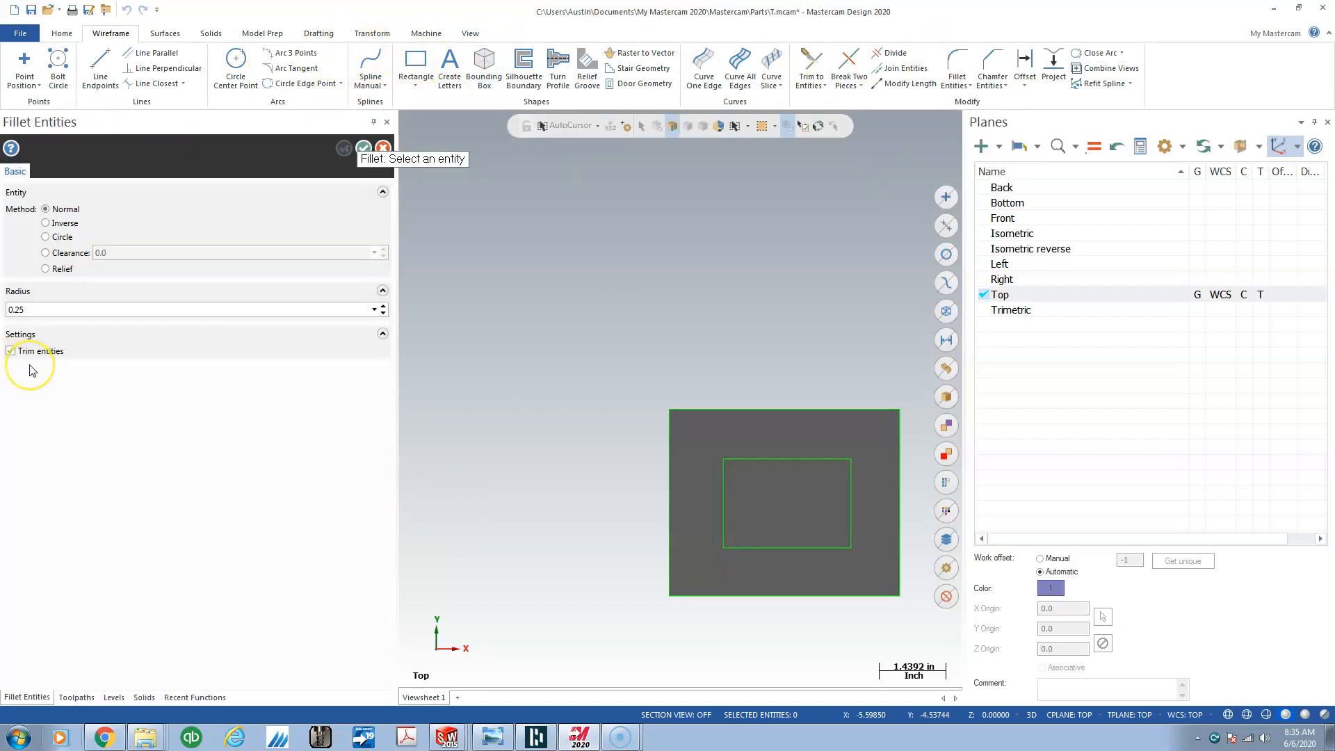
pyautogui.click(51, 310)
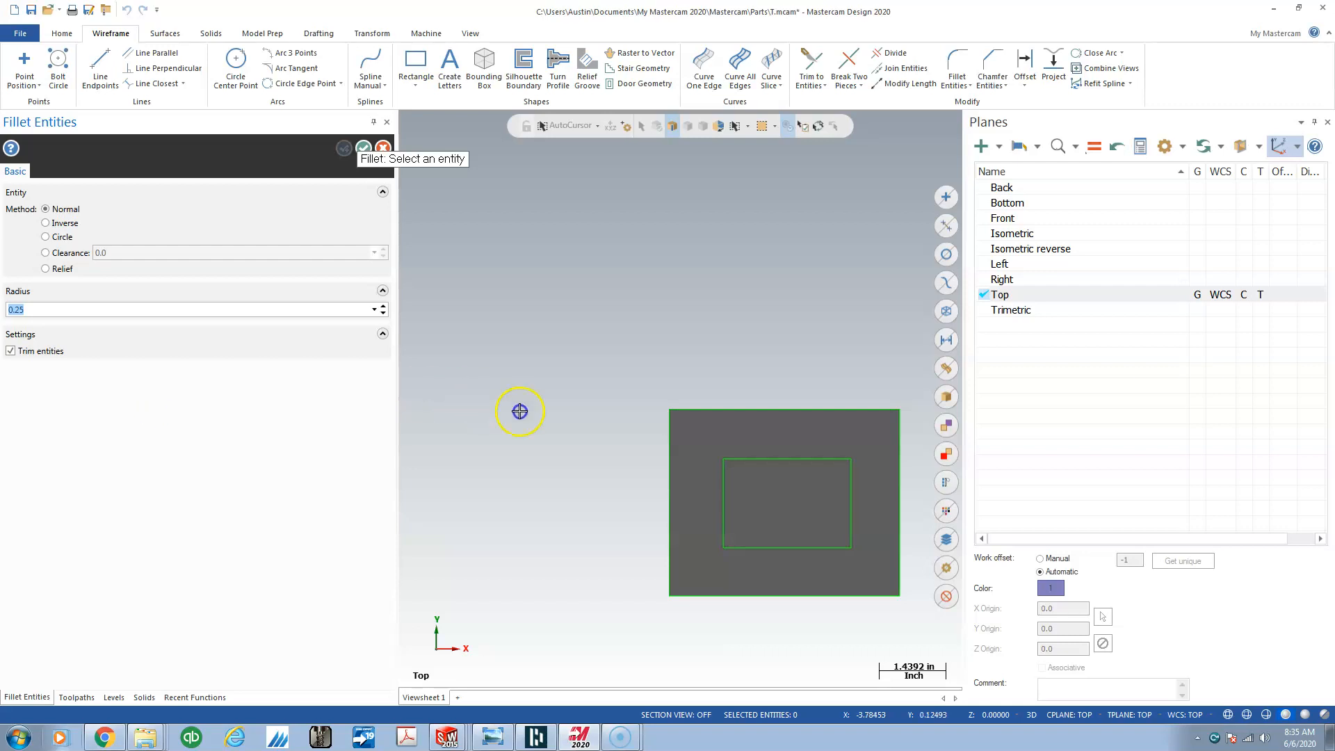
pyautogui.click(736, 461)
pyautogui.click(727, 527)
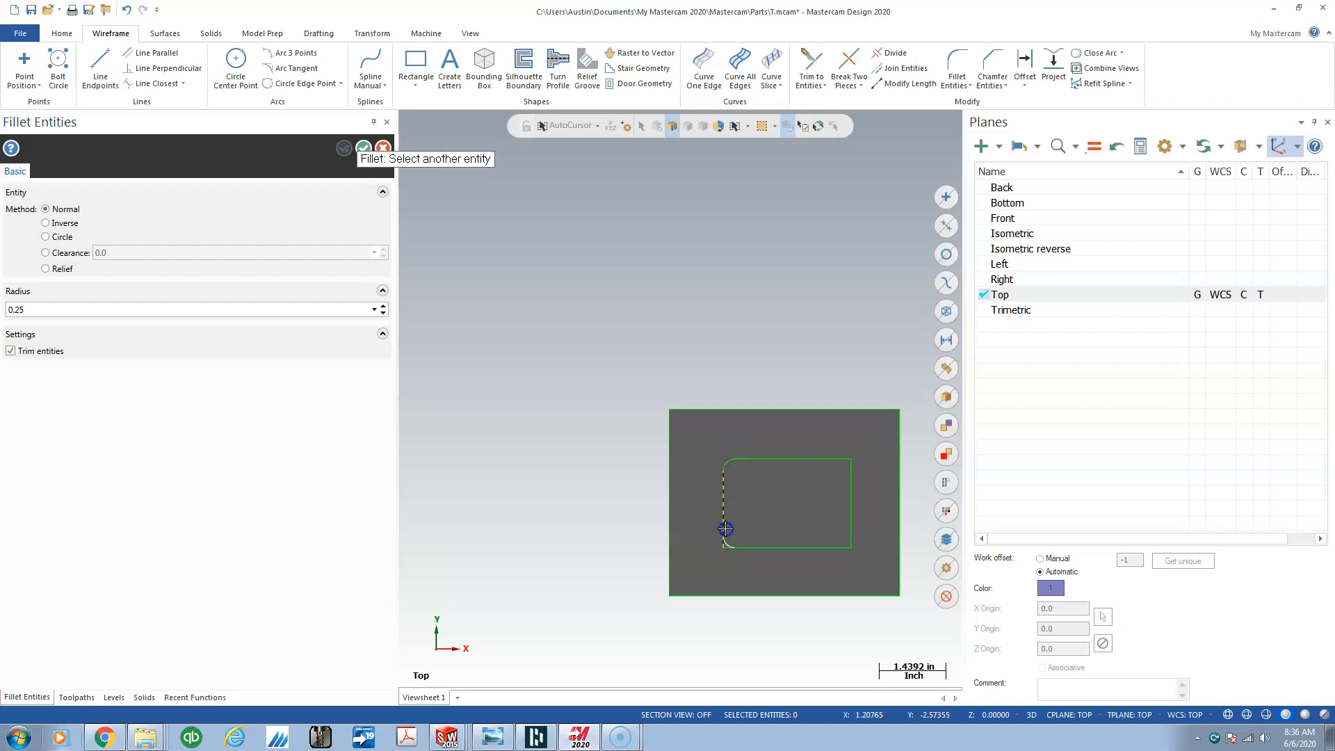
pyautogui.click(839, 549)
pyautogui.click(849, 540)
pyautogui.click(848, 468)
pyautogui.click(735, 459)
pyautogui.click(344, 148)
pyautogui.click(363, 148)
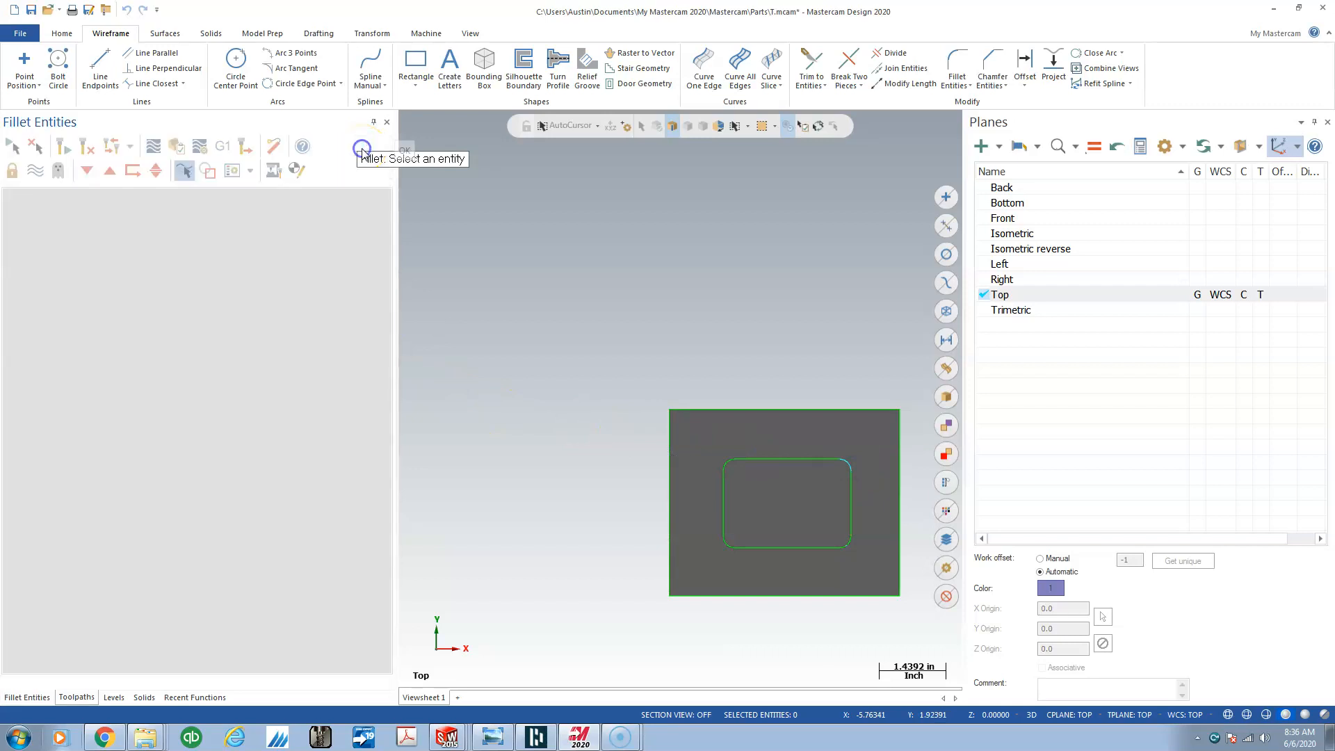
# Set up a solid extrude of the rounded inner rectangle chain as a Cut body operation.
pyautogui.click(211, 33)
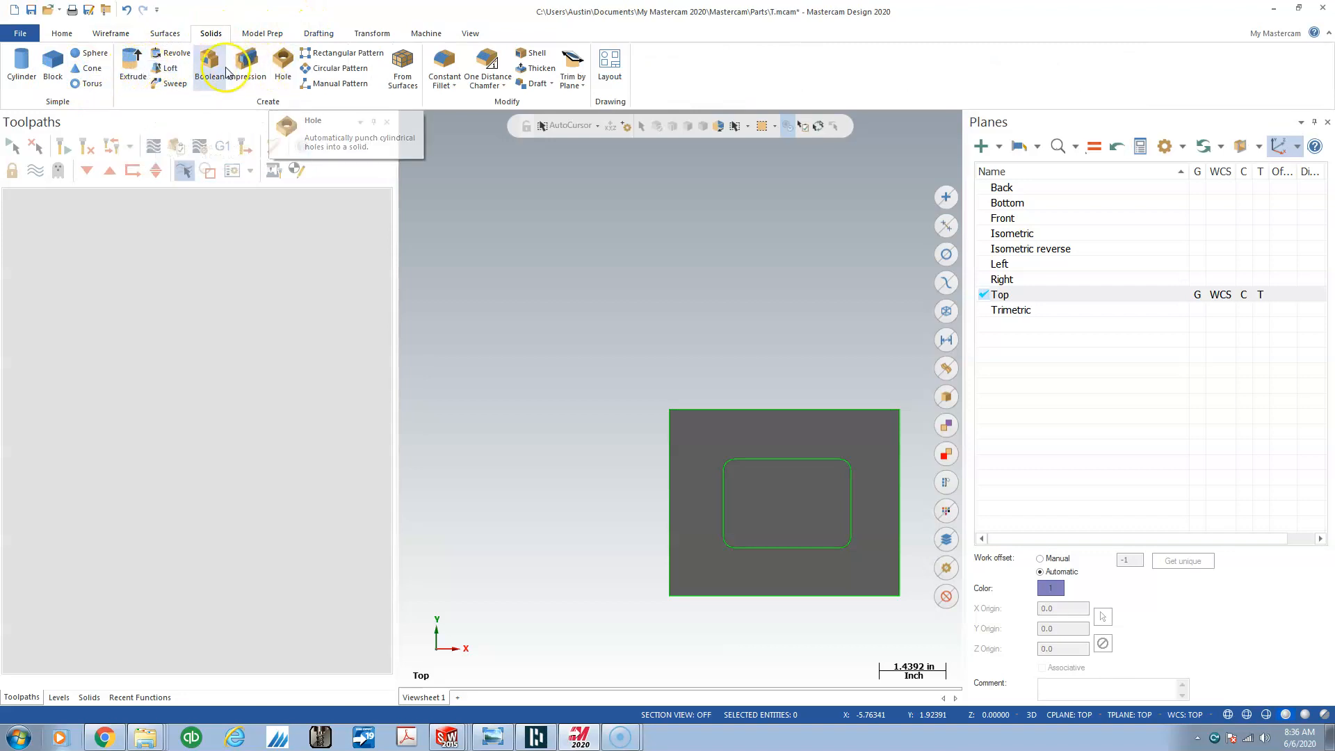
pyautogui.click(141, 73)
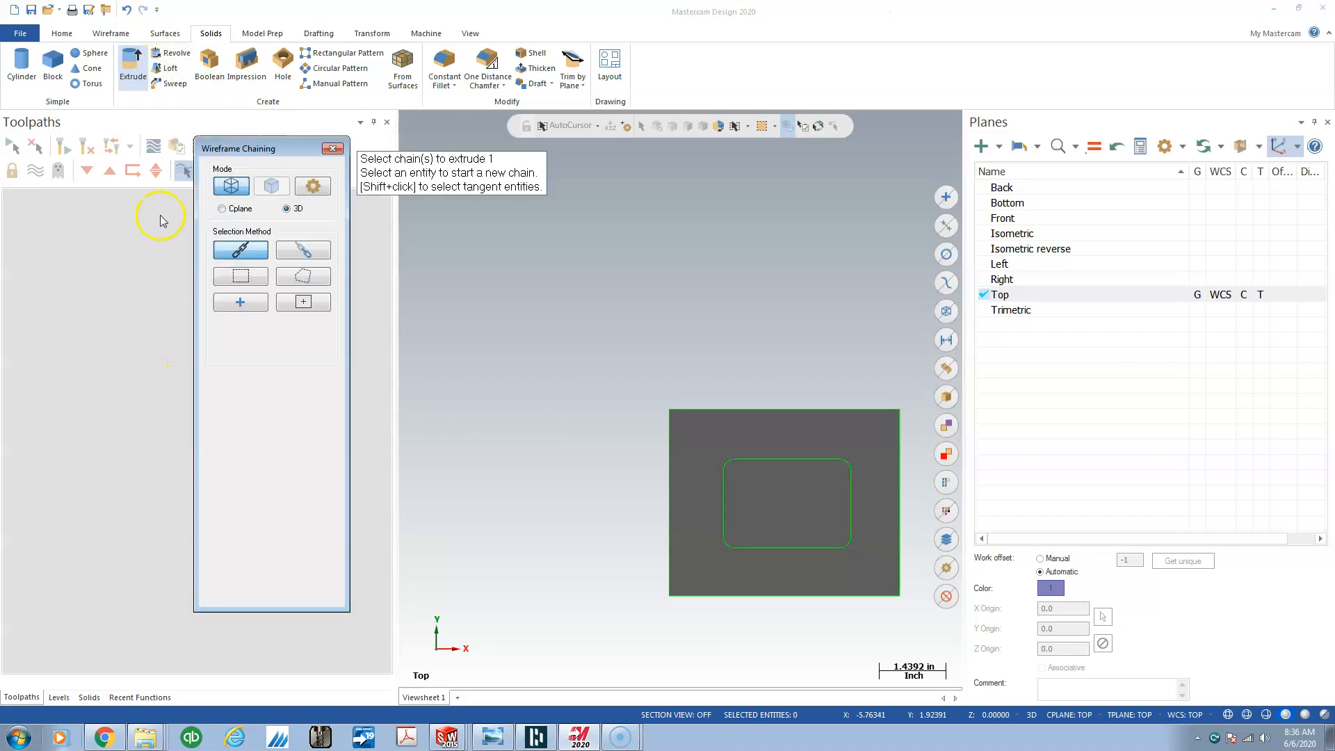
pyautogui.click(760, 455)
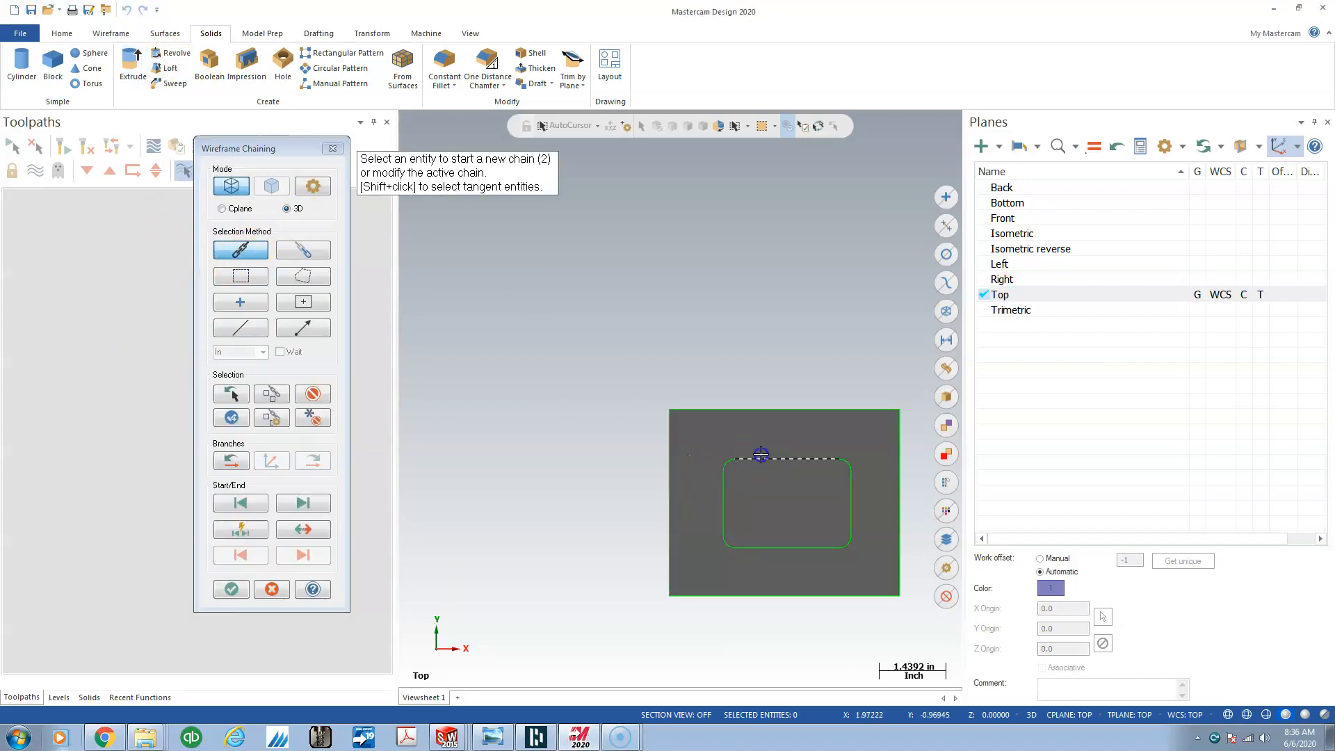
pyautogui.click(232, 589)
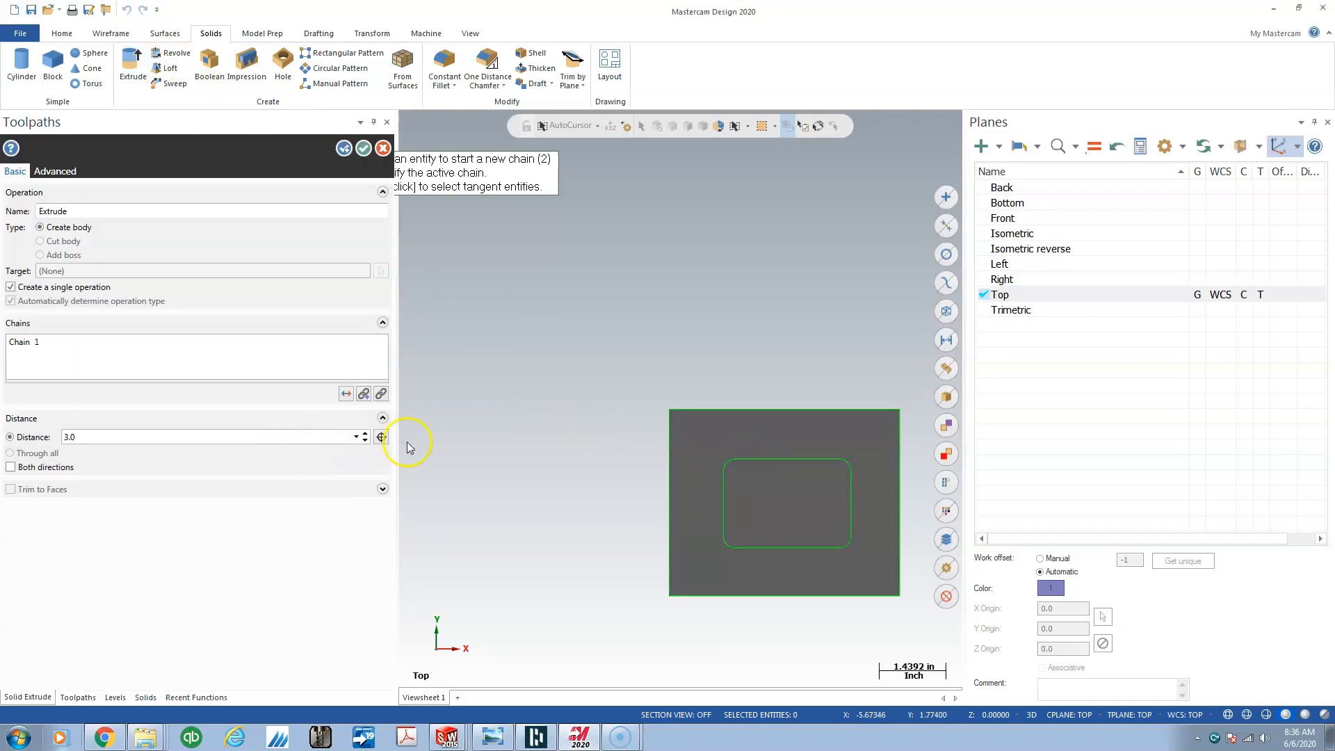
pyautogui.click(57, 242)
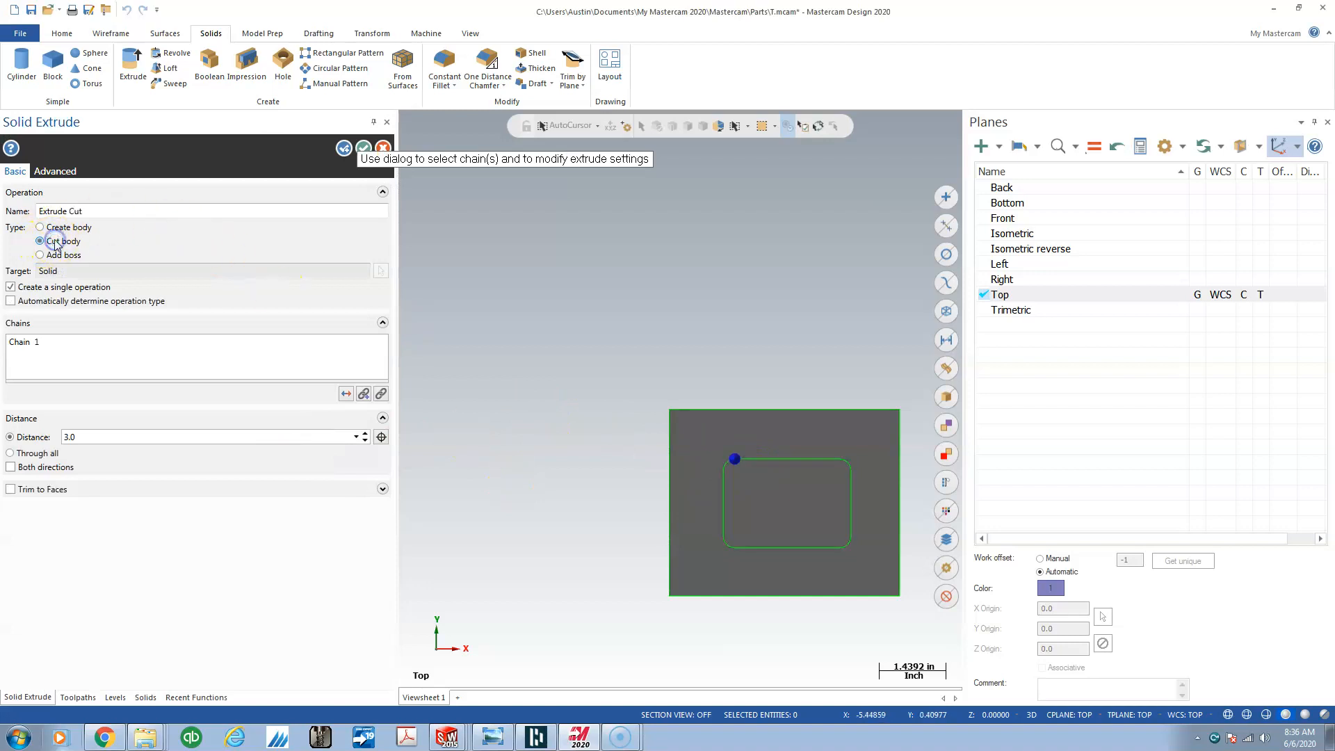
# Direct the extruded cut downward into the block with a depth of 0.5 in and accept it.
pyautogui.hotkey('alt', 'Up')
pyautogui.hotkey('alt', 'Up')
pyautogui.hotkey('alt', 'Up')
pyautogui.hotkey('alt', 'Up')
pyautogui.hotkey('alt', 'Up')
pyautogui.hotkey('alt', 'Up')
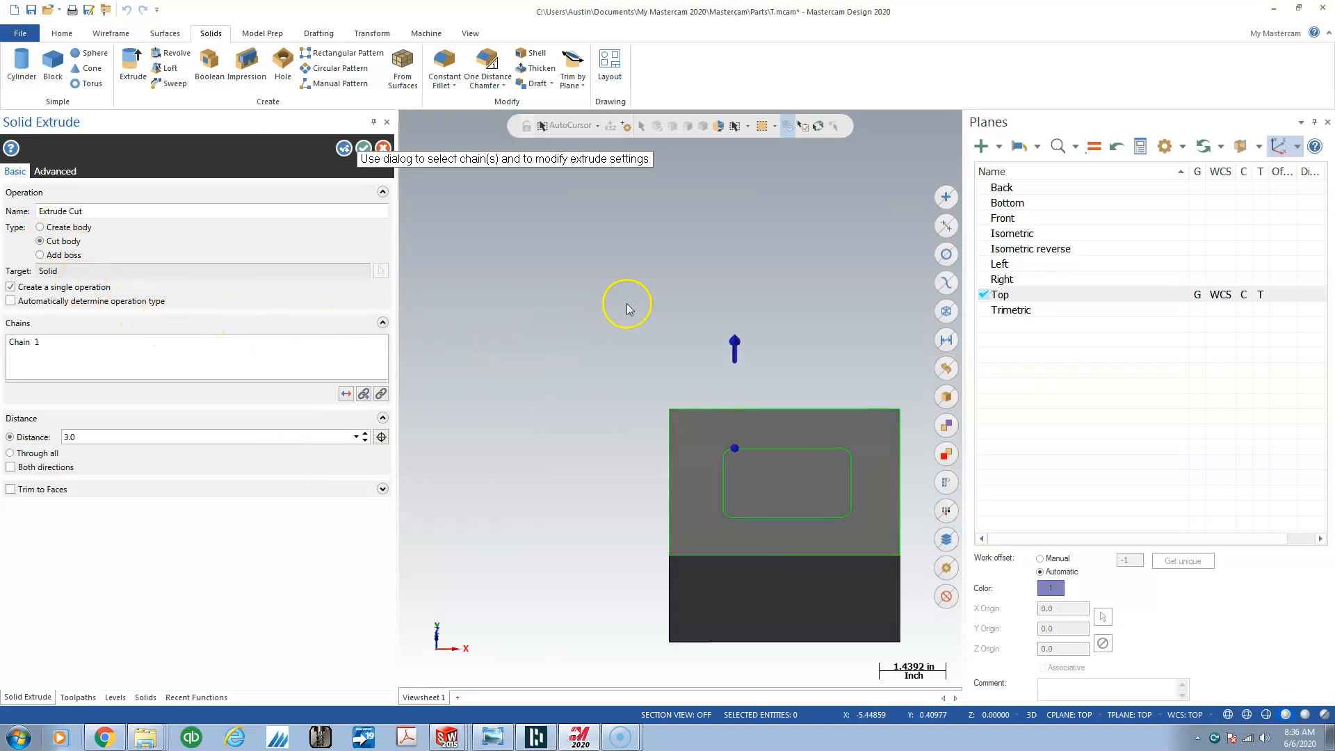
pyautogui.click(737, 329)
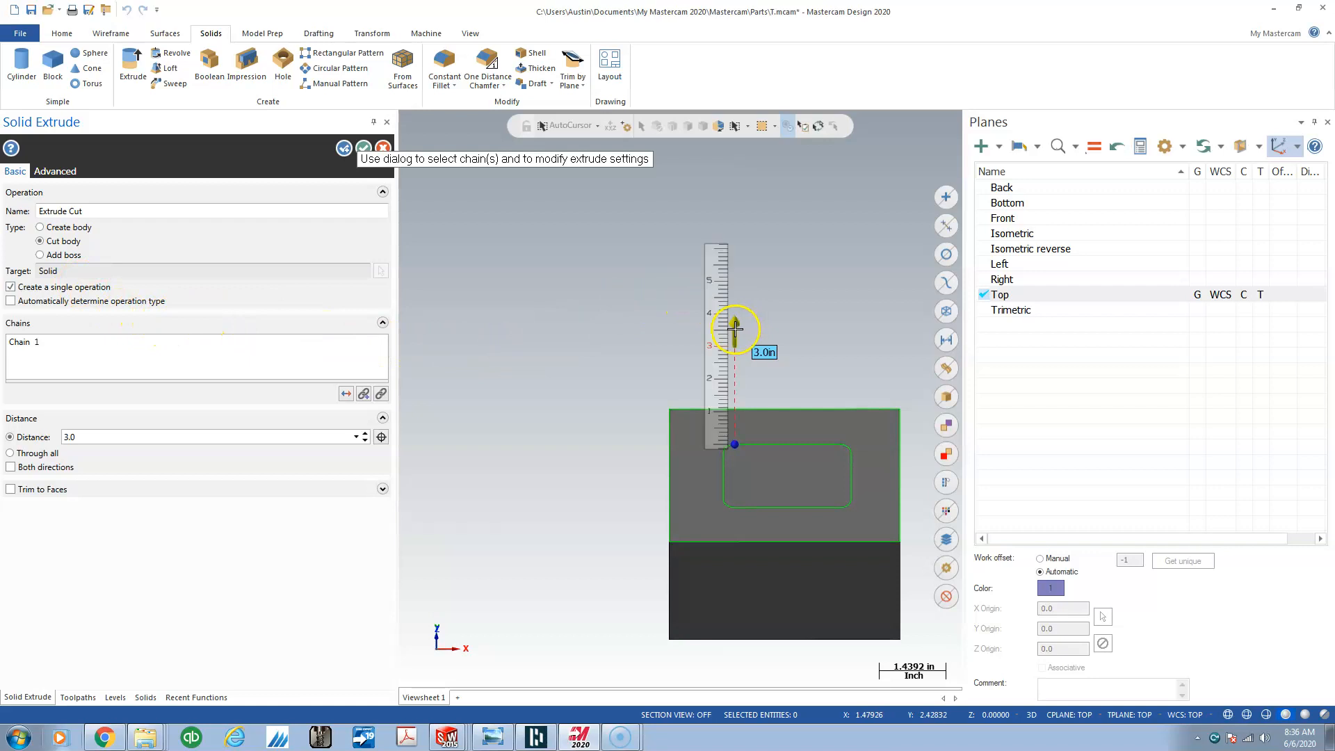
pyautogui.click(732, 415)
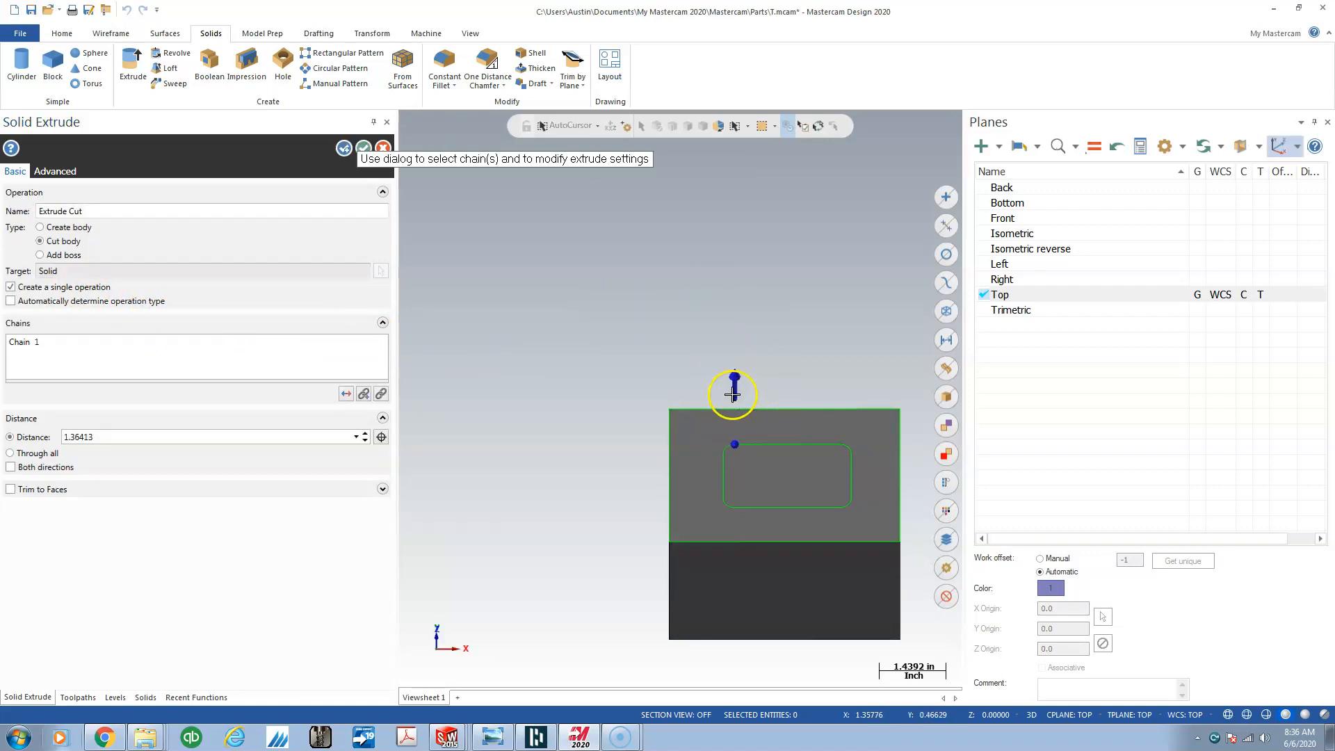
pyautogui.click(732, 392)
pyautogui.click(758, 548)
pyautogui.write('-')
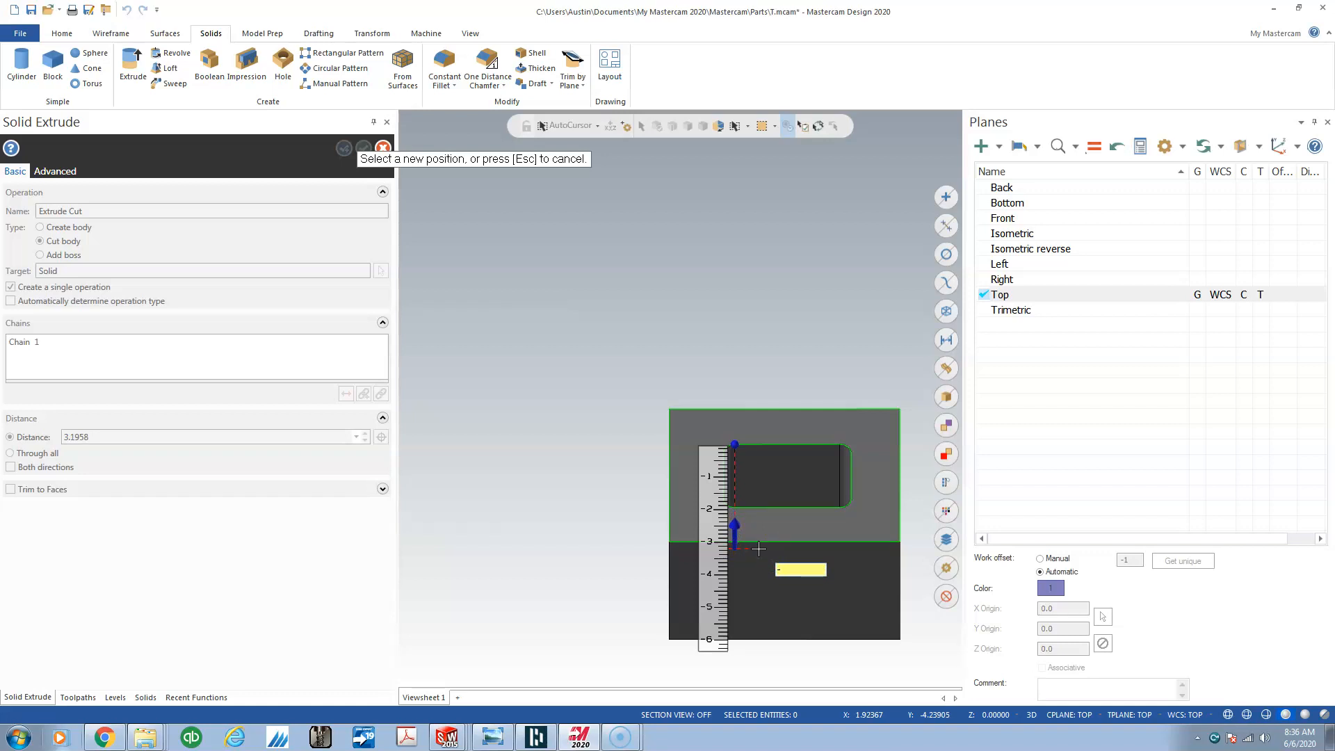
pyautogui.press('Return')
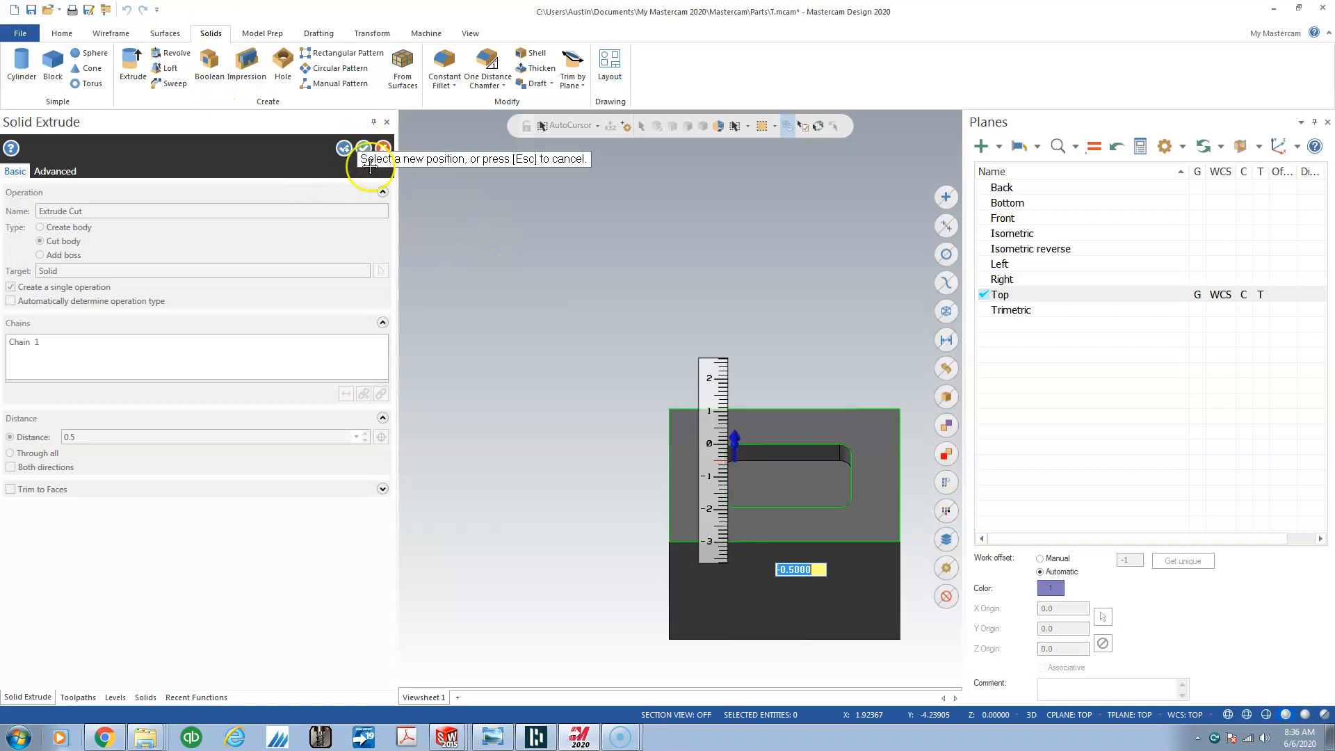
pyautogui.press('Return')
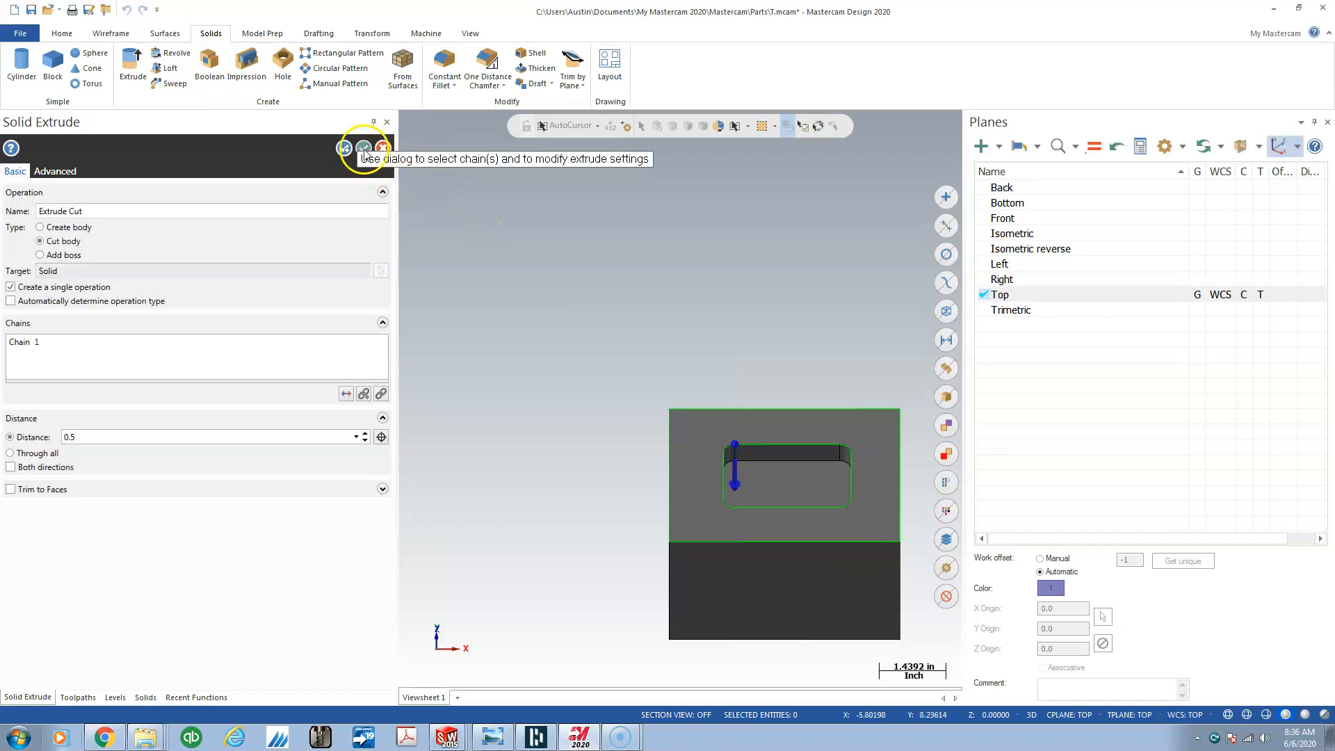
pyautogui.click(364, 148)
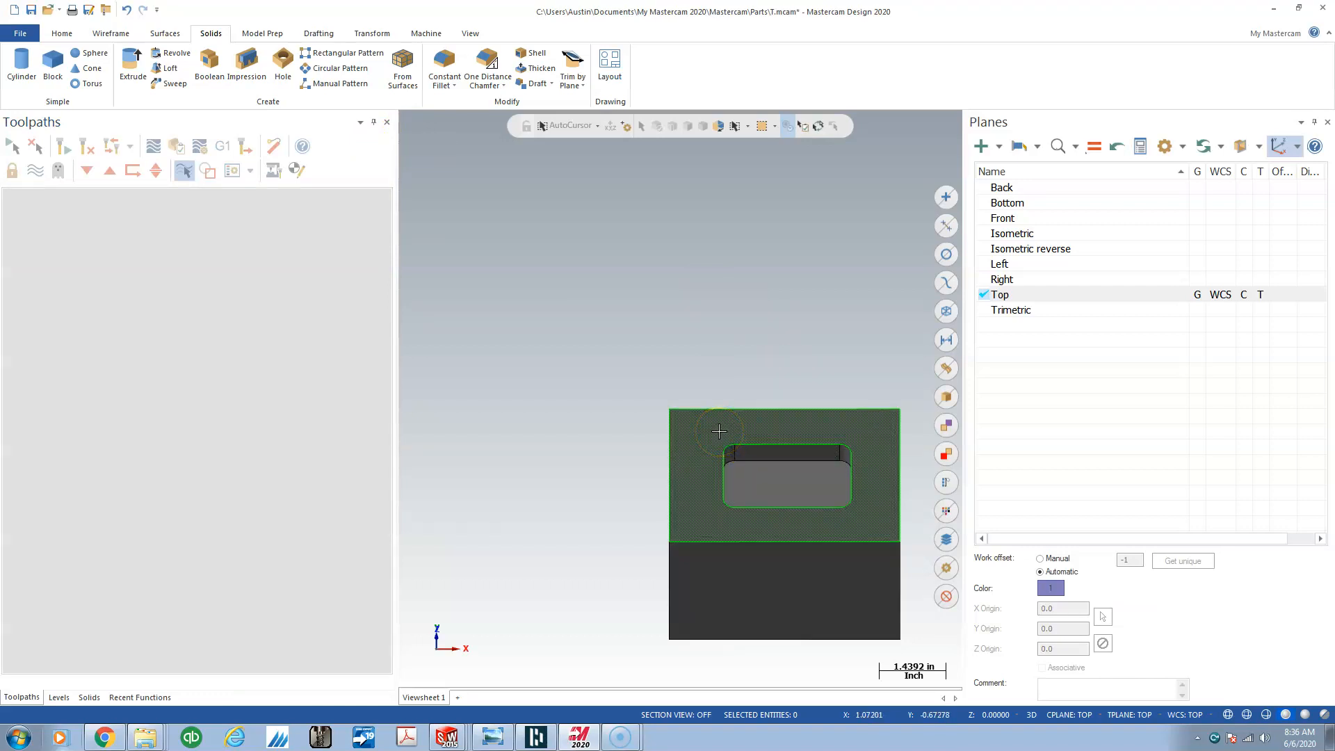
# In top view, draw a diagonal line about 1.26 in long at 40° inside the rounded rectangle, continued by a horizontal line about 0.9 in long.
pyautogui.hotkey('alt', '1')
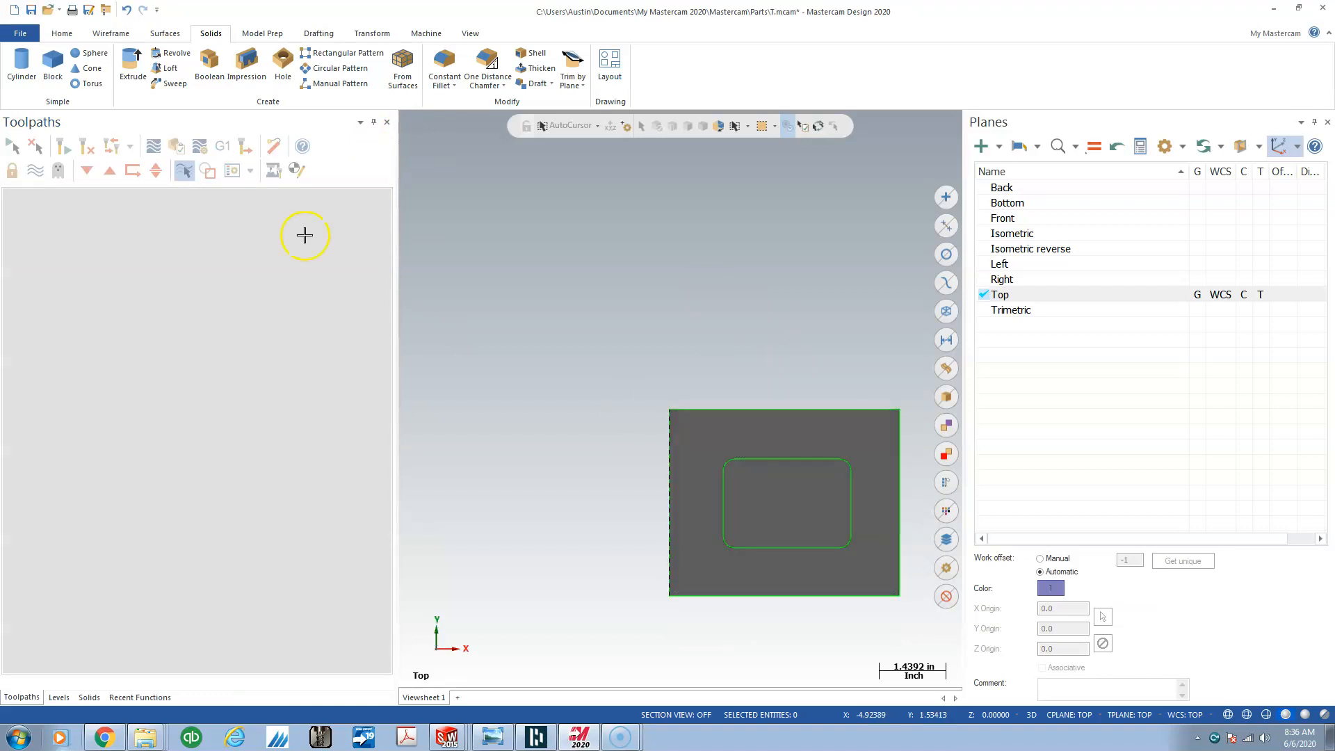
pyautogui.click(104, 33)
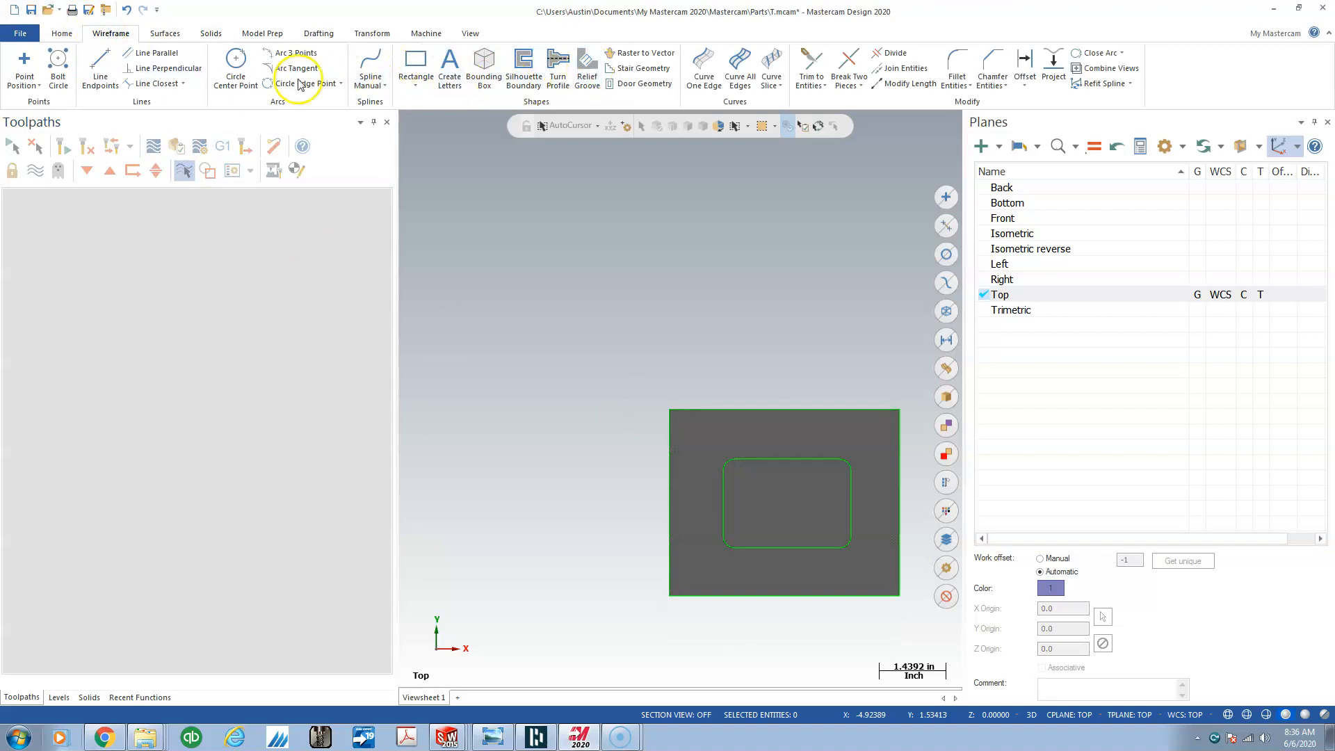
pyautogui.click(100, 67)
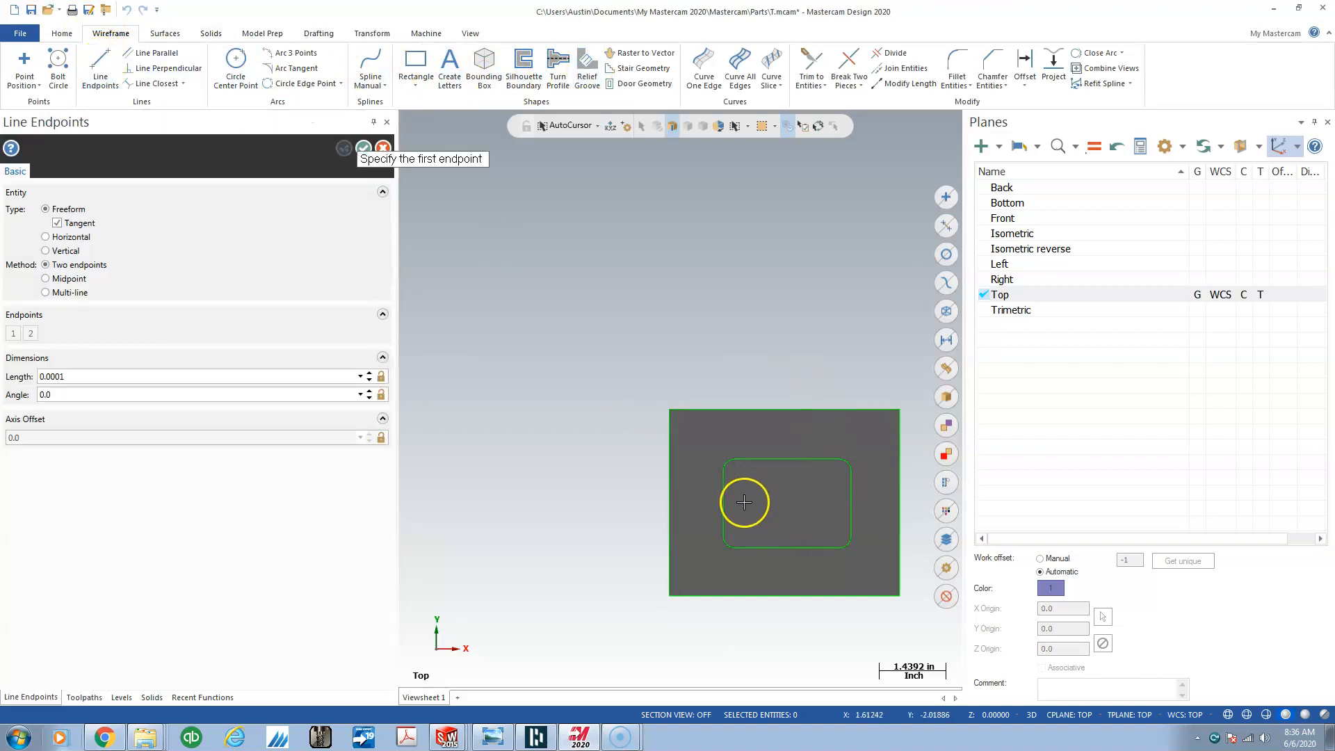
pyautogui.click(736, 511)
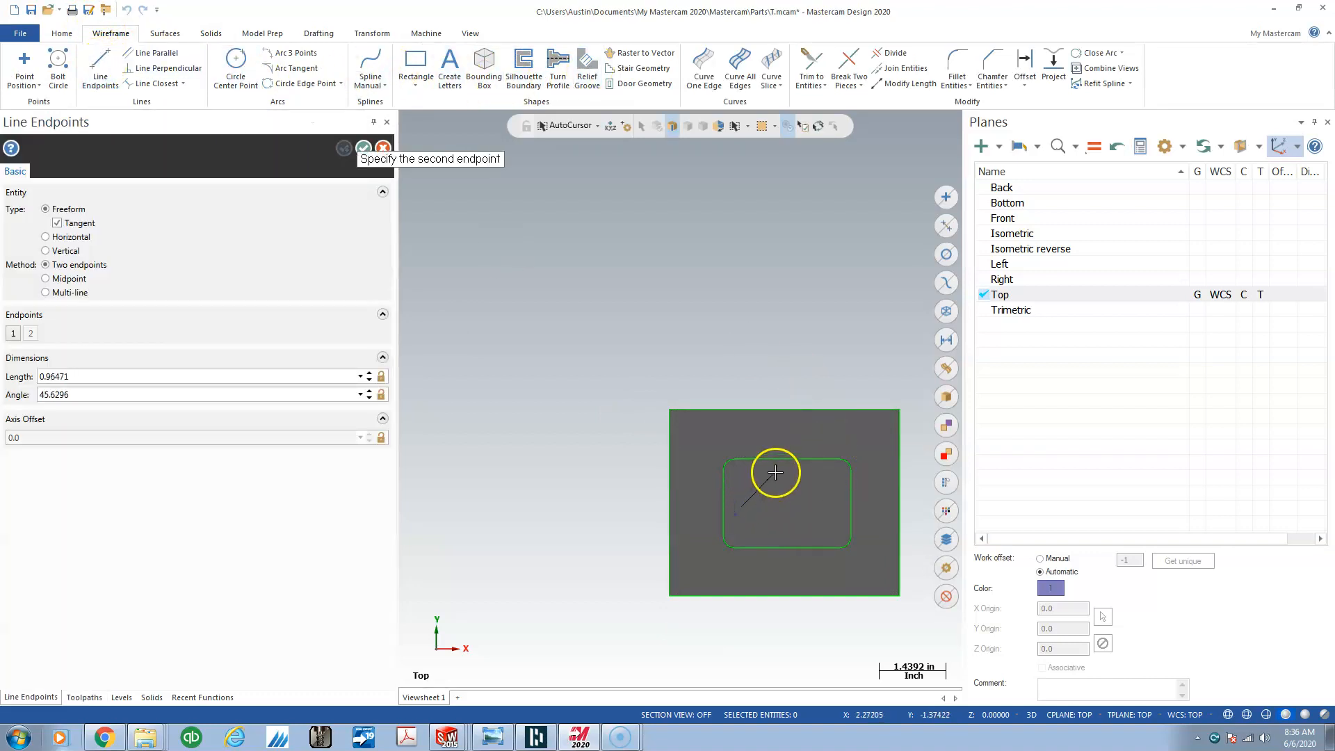
pyautogui.click(784, 470)
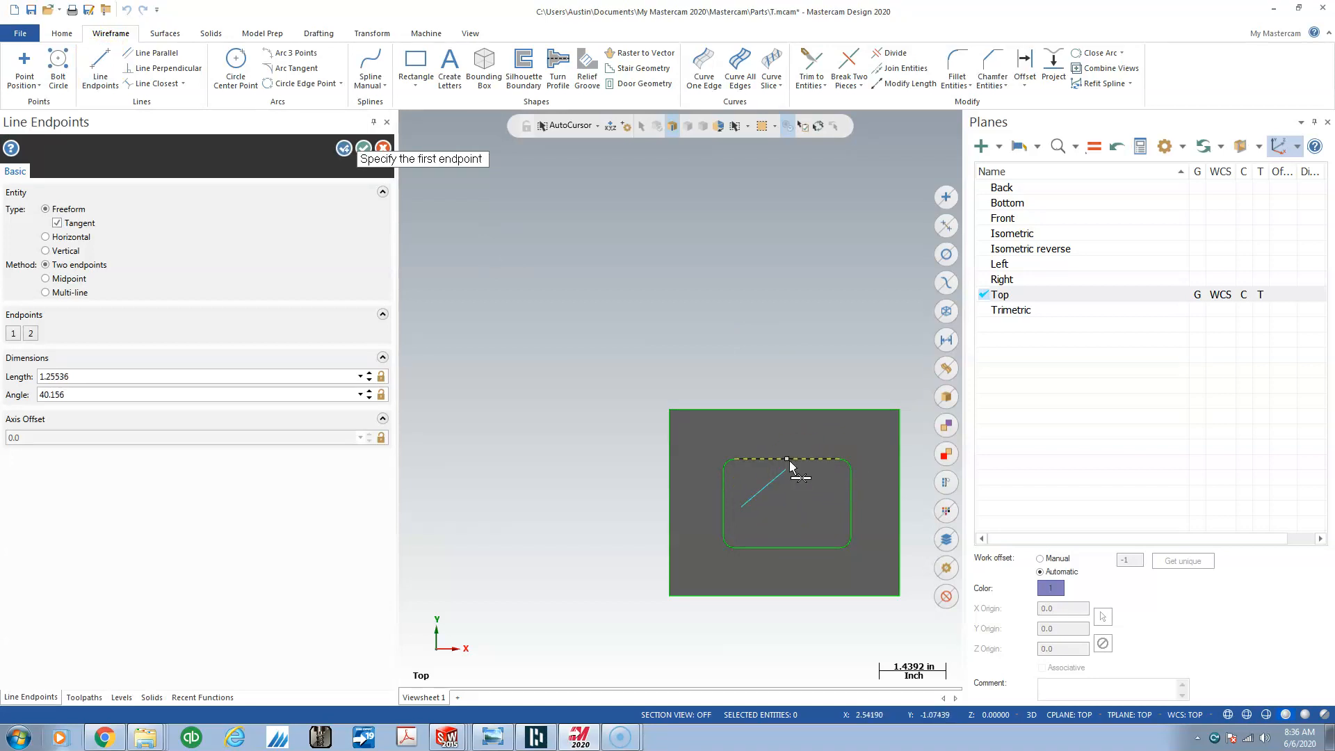
pyautogui.click(790, 469)
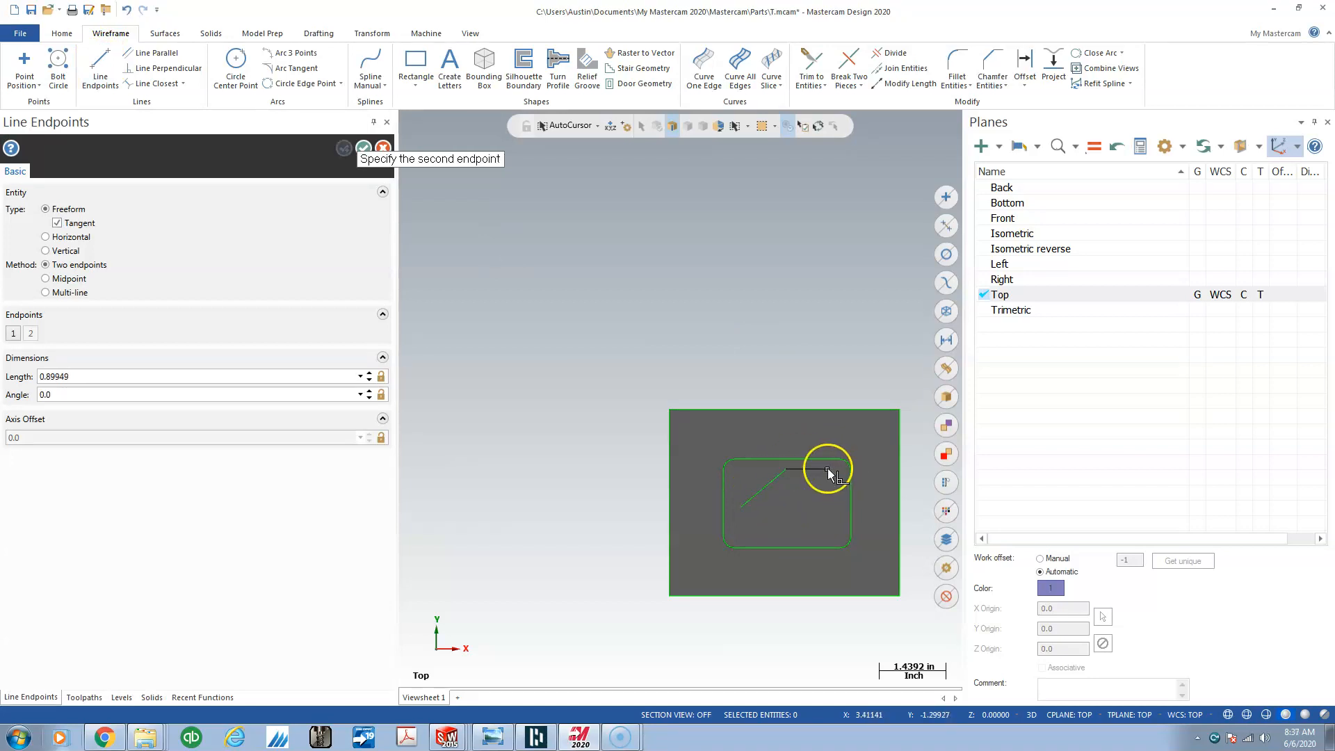
pyautogui.click(827, 469)
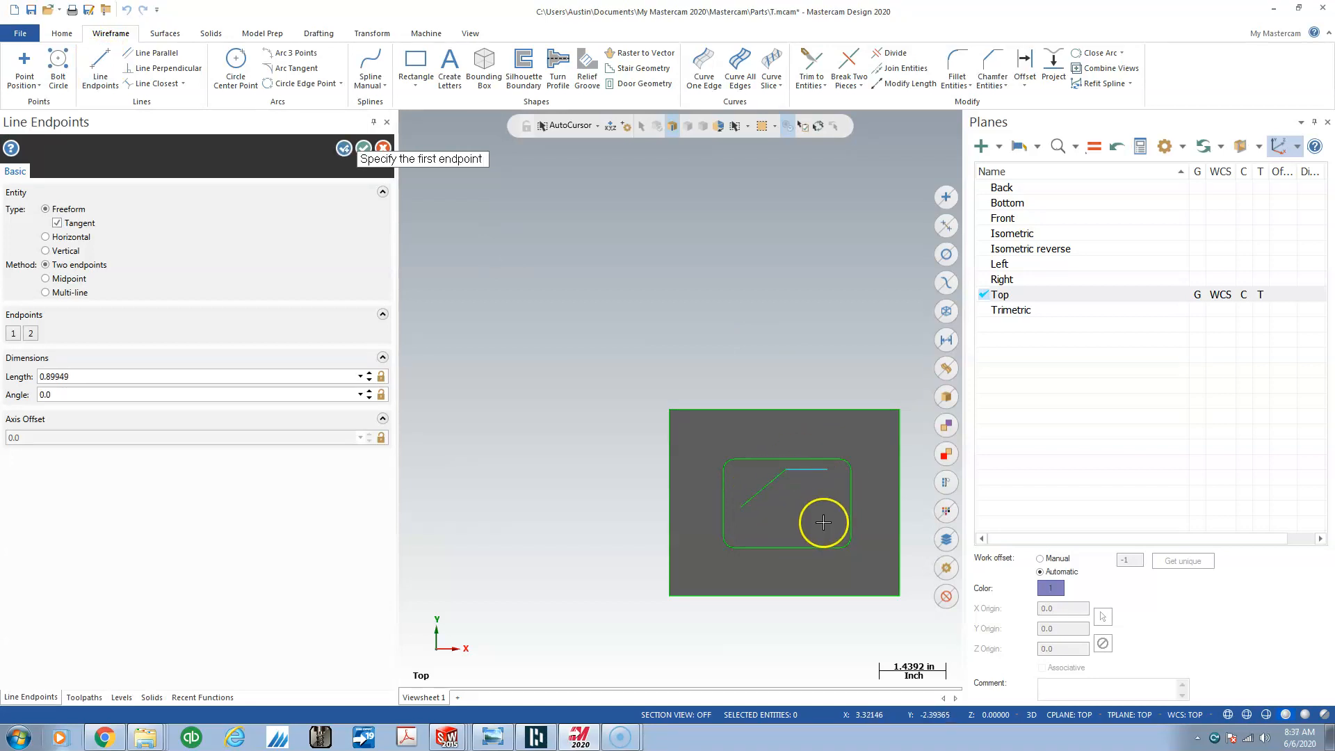
# Close the five-sided profile with a vertical line downward, a horizontal line about 1.81 in long and a short side line, and accept the lines.
pyautogui.click(827, 469)
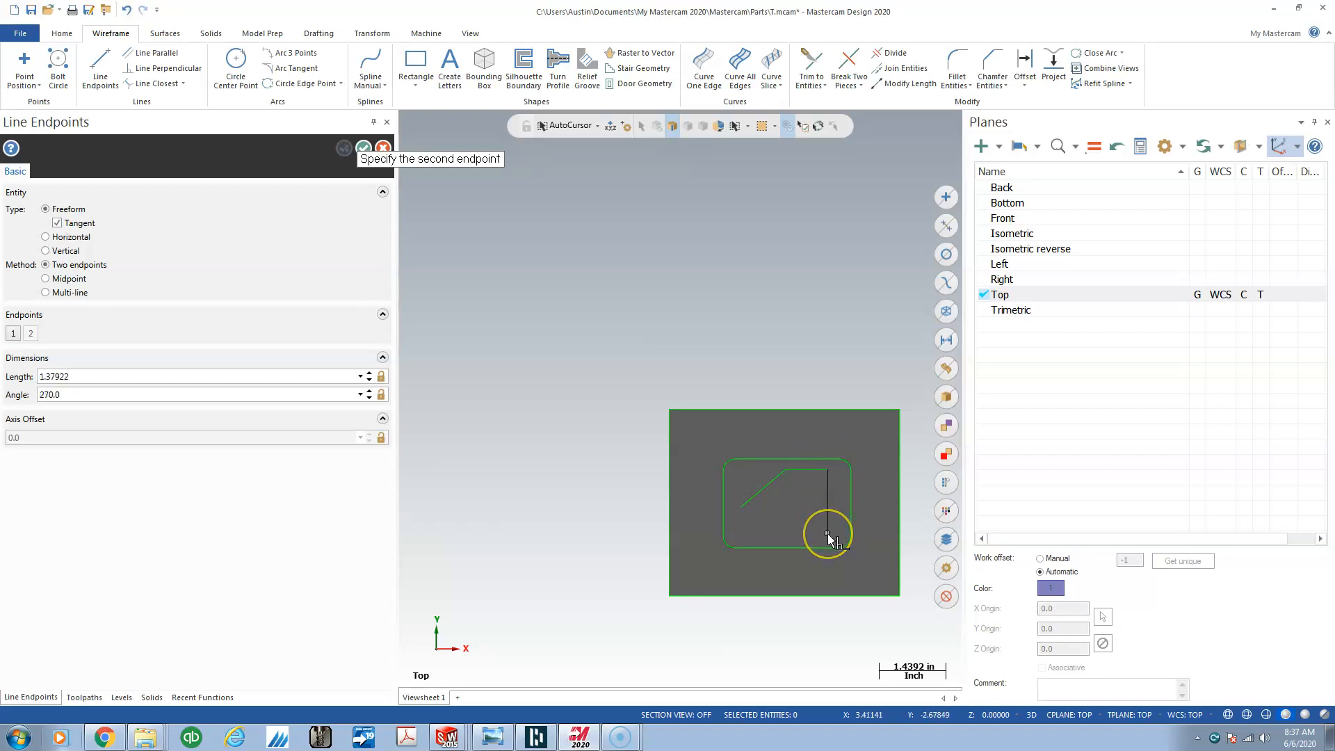
pyautogui.click(826, 525)
pyautogui.click(827, 527)
pyautogui.click(744, 527)
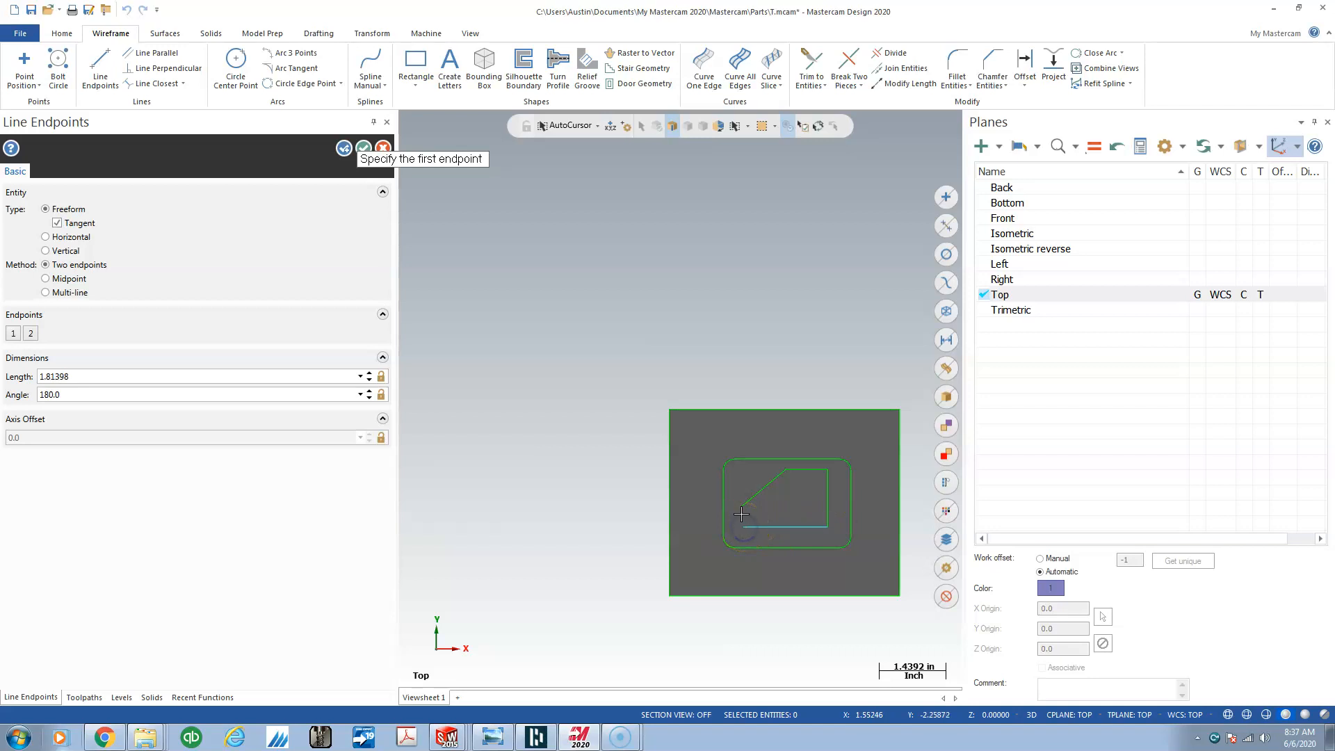
pyautogui.click(742, 510)
pyautogui.click(743, 527)
pyautogui.click(362, 147)
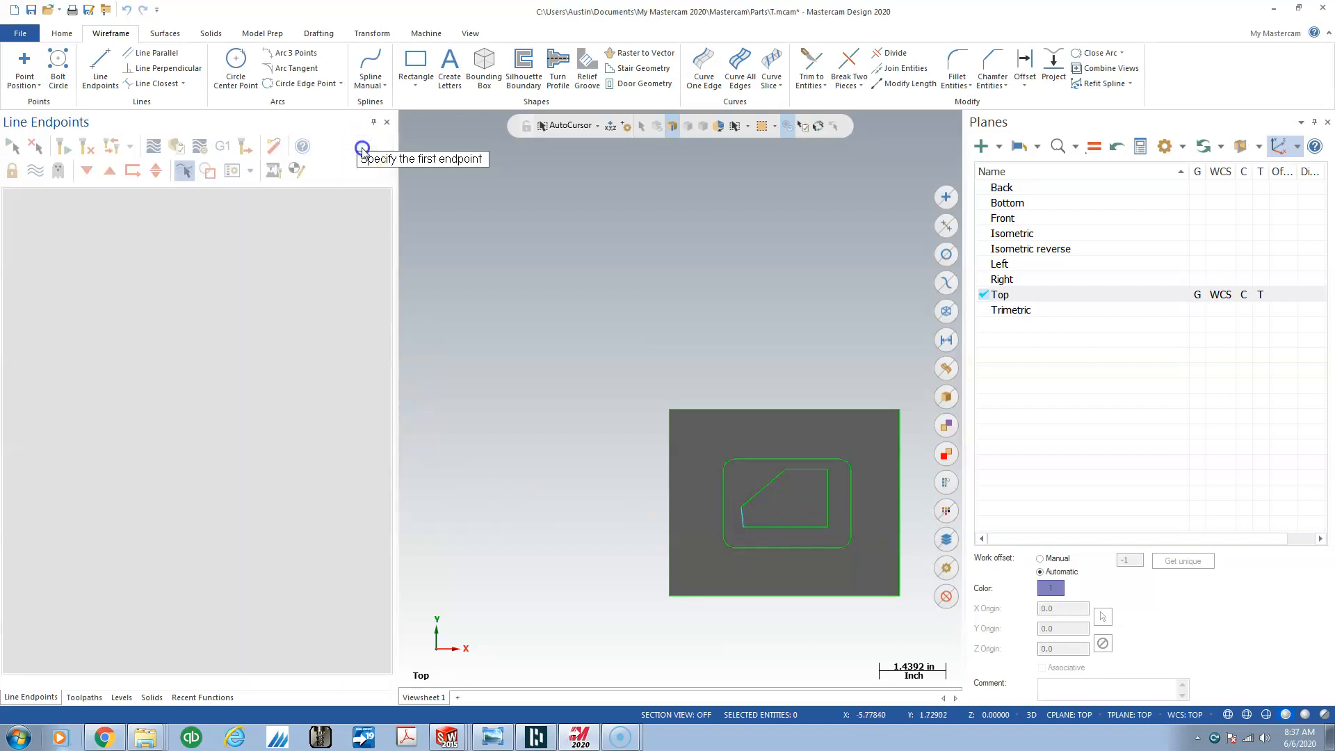
# Fillet the corners of the five-sided profile with a 0.1875 in radius, trimming the entities, and accept.
pyautogui.click(956, 66)
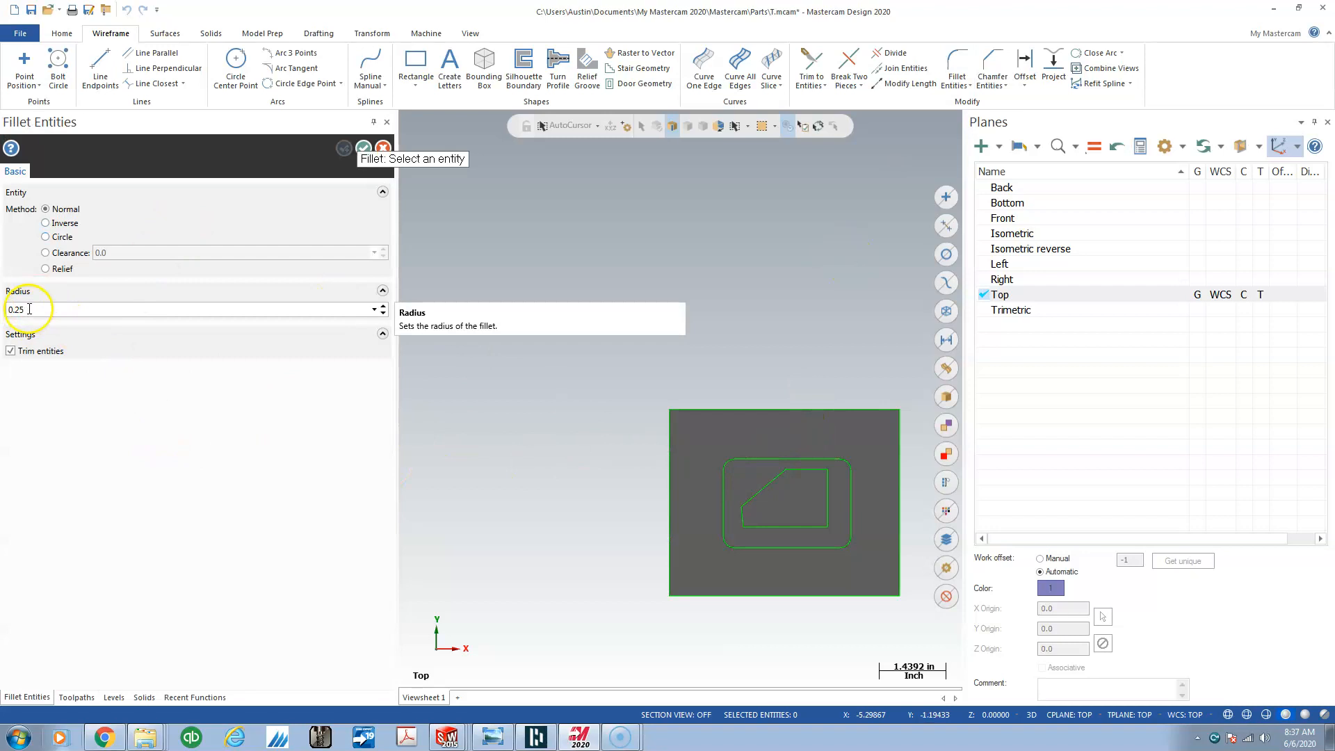
pyautogui.doubleClick(29, 309)
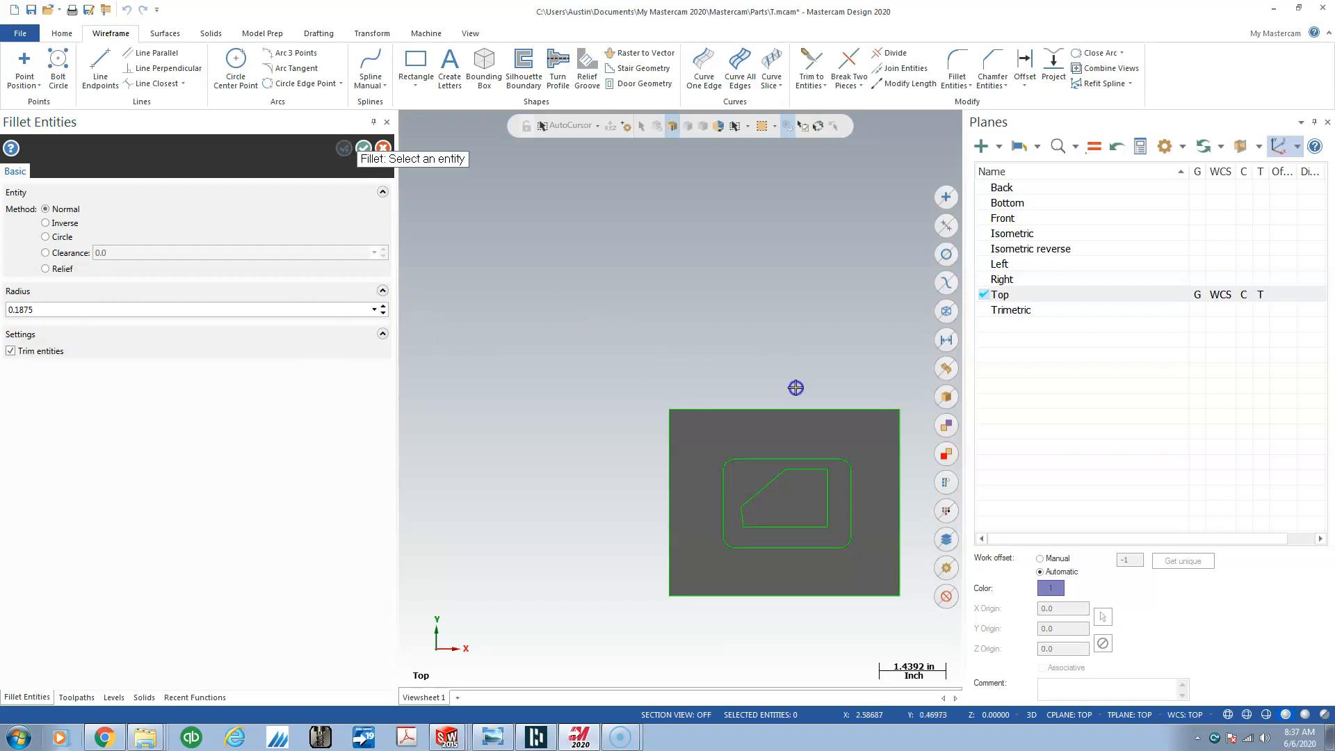
pyautogui.click(744, 514)
pyautogui.click(775, 474)
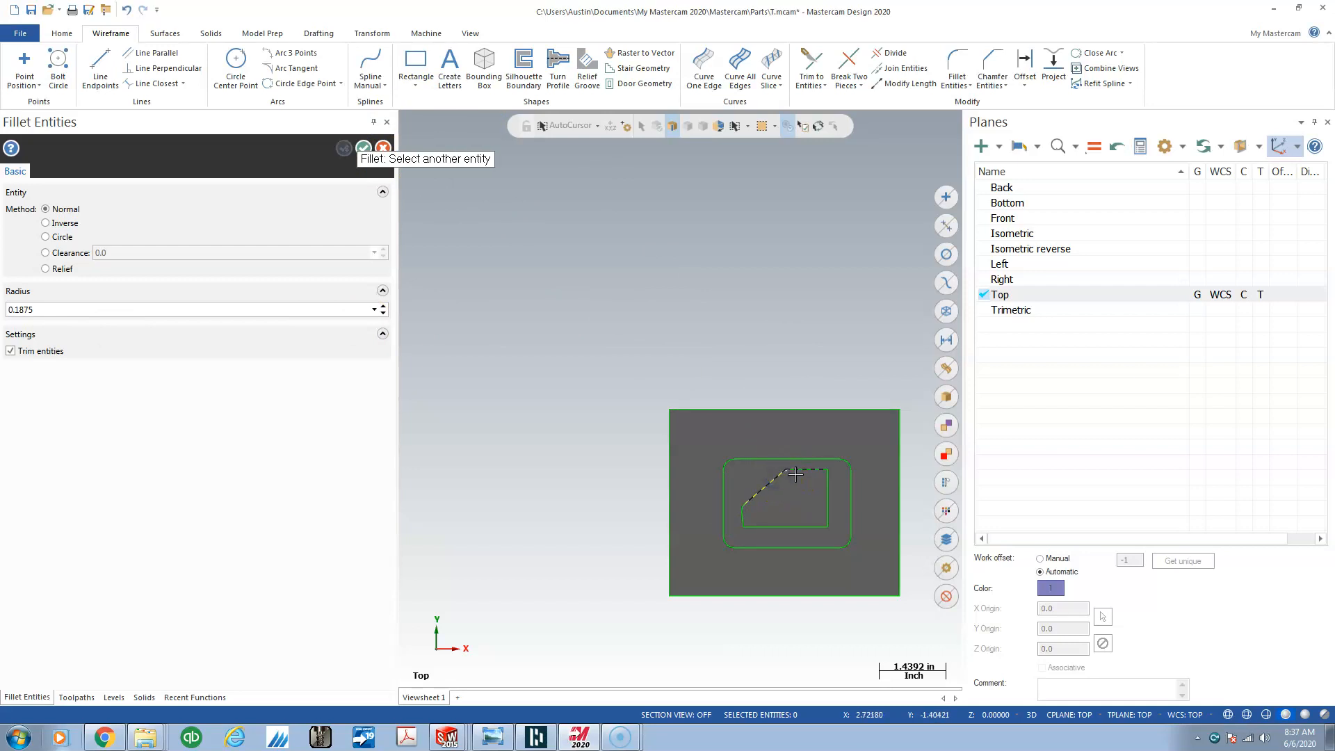
pyautogui.click(795, 474)
pyautogui.click(827, 481)
pyautogui.click(818, 528)
pyautogui.click(745, 526)
pyautogui.click(747, 525)
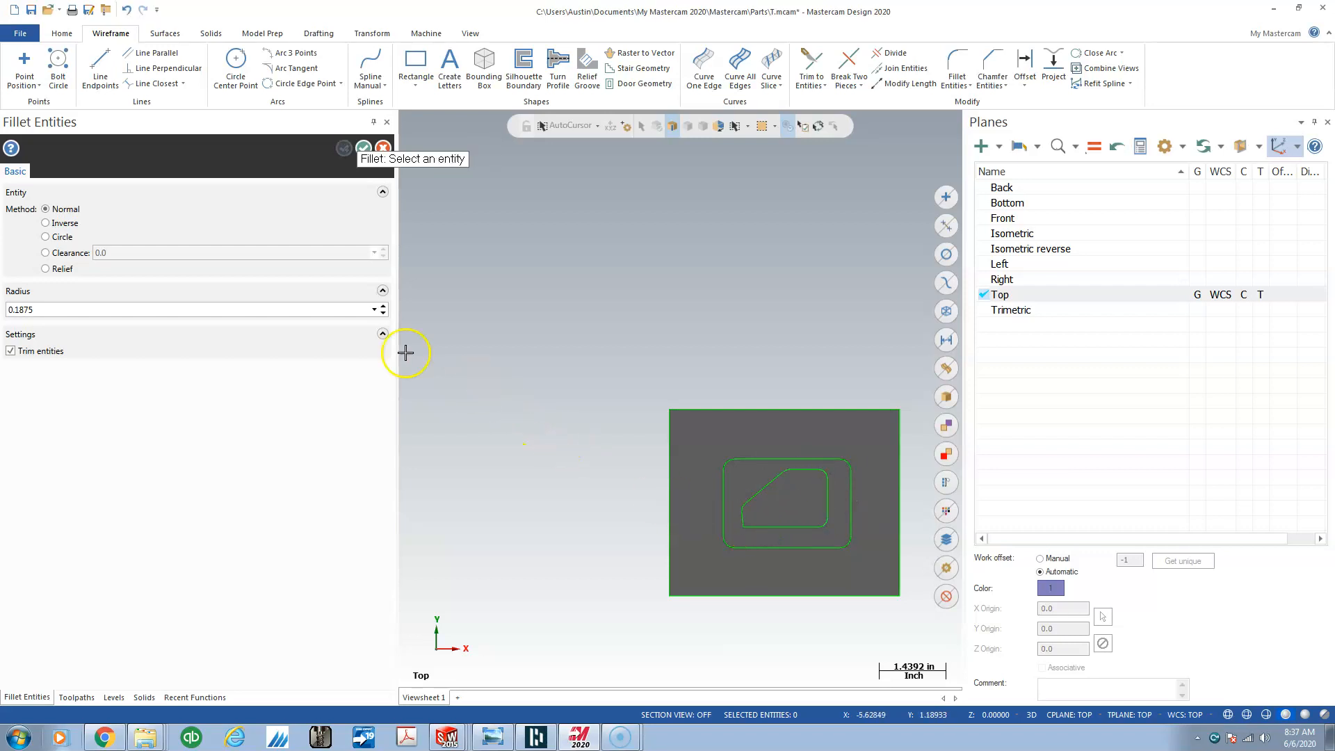
pyautogui.click(760, 527)
pyautogui.click(742, 519)
pyautogui.scroll(4, 757, 507)
pyautogui.scroll(-1, 648, 456)
pyautogui.click(364, 148)
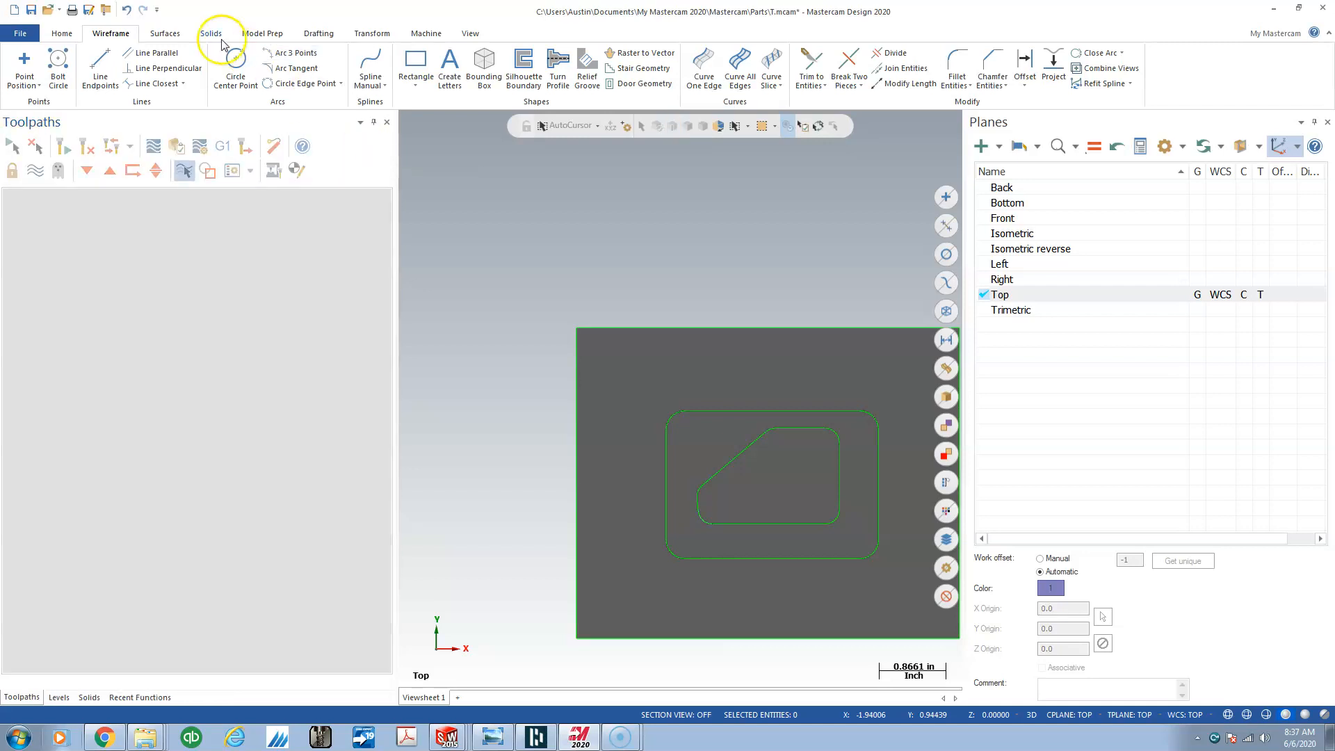
# Set up a solid extrude cut using the filleted five-sided profile as the chain.
pyautogui.click(169, 32)
pyautogui.click(211, 34)
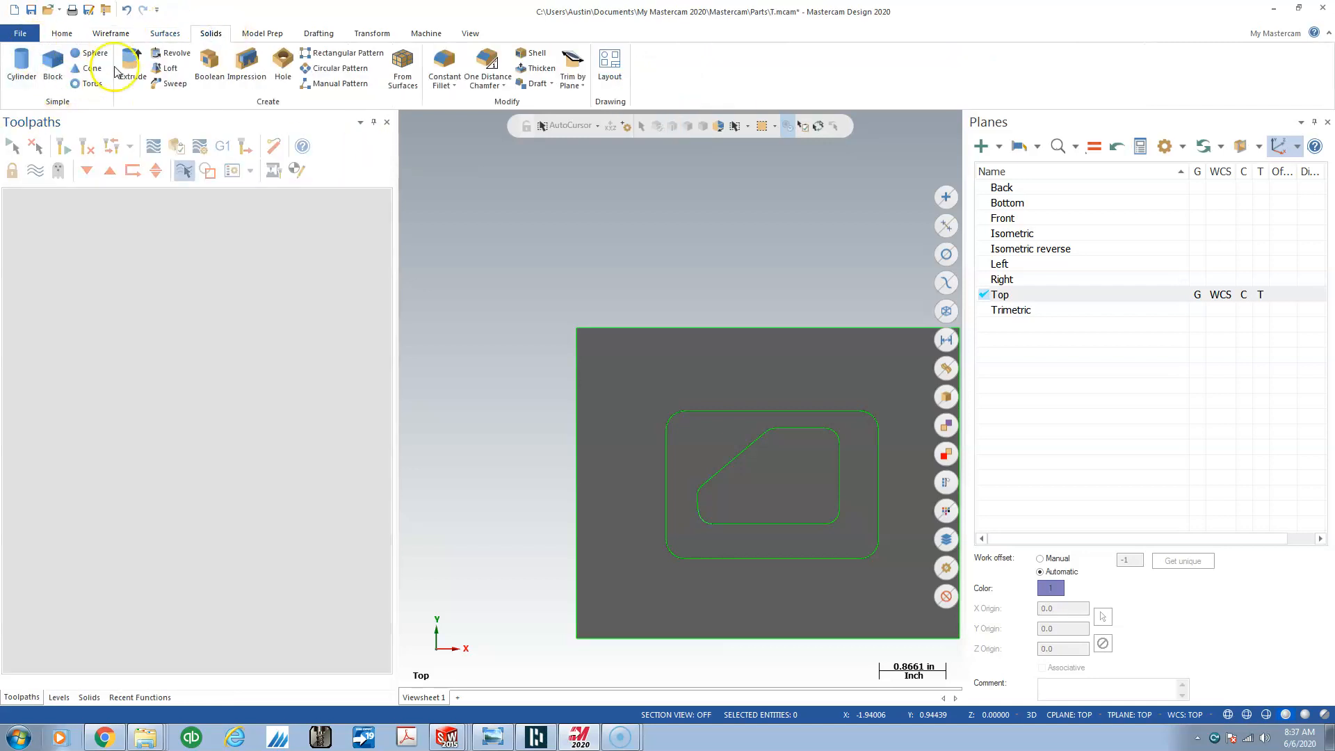
pyautogui.click(135, 69)
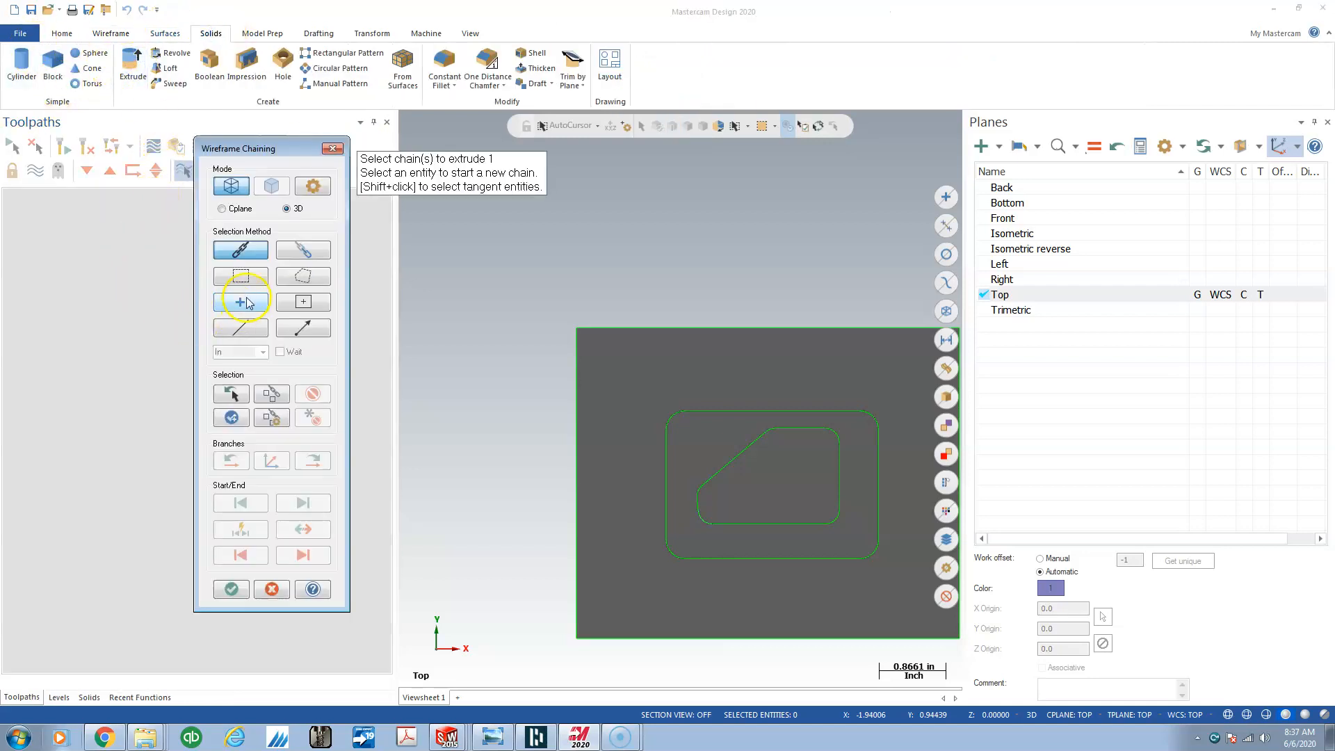
pyautogui.click(776, 433)
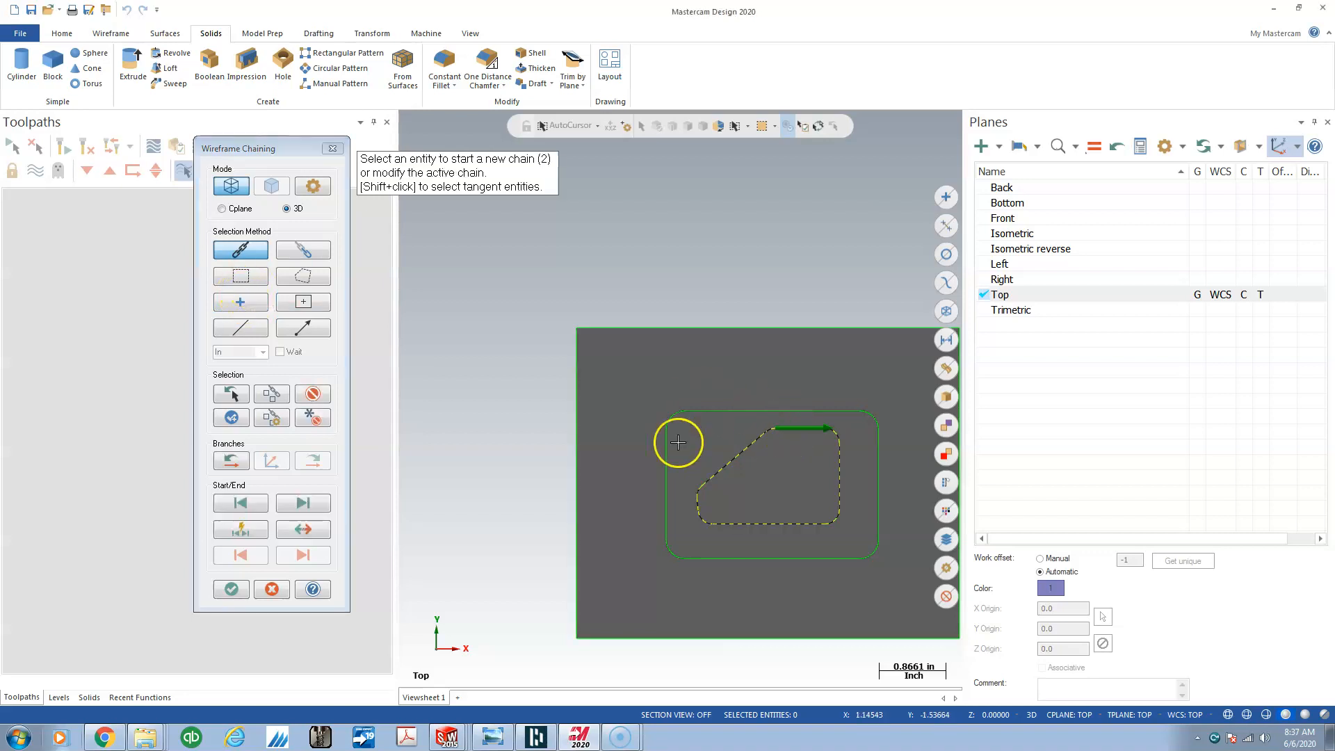
pyautogui.click(231, 588)
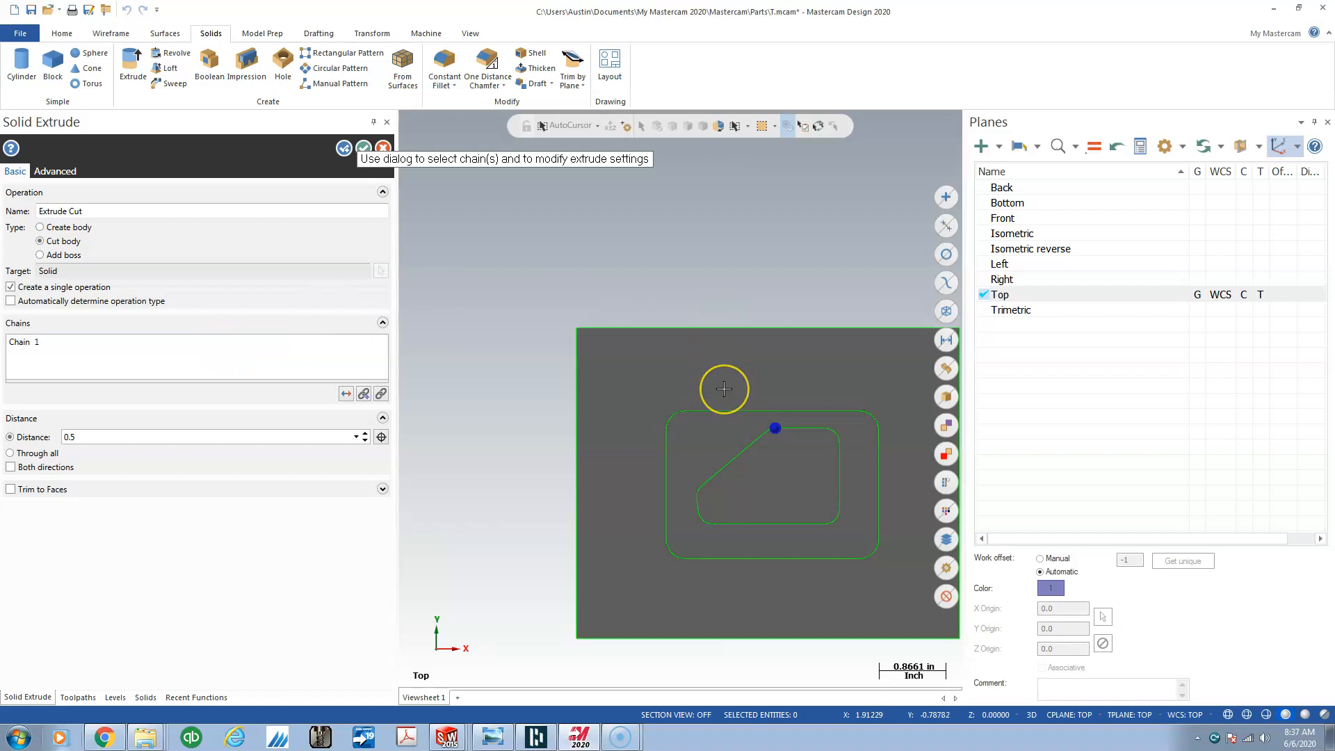
# Set the extruded cut's depth to 1.0 in downward into the block and accept it.
pyautogui.moveTo(724, 388); pyautogui.dragTo(721, 379, button='middle')
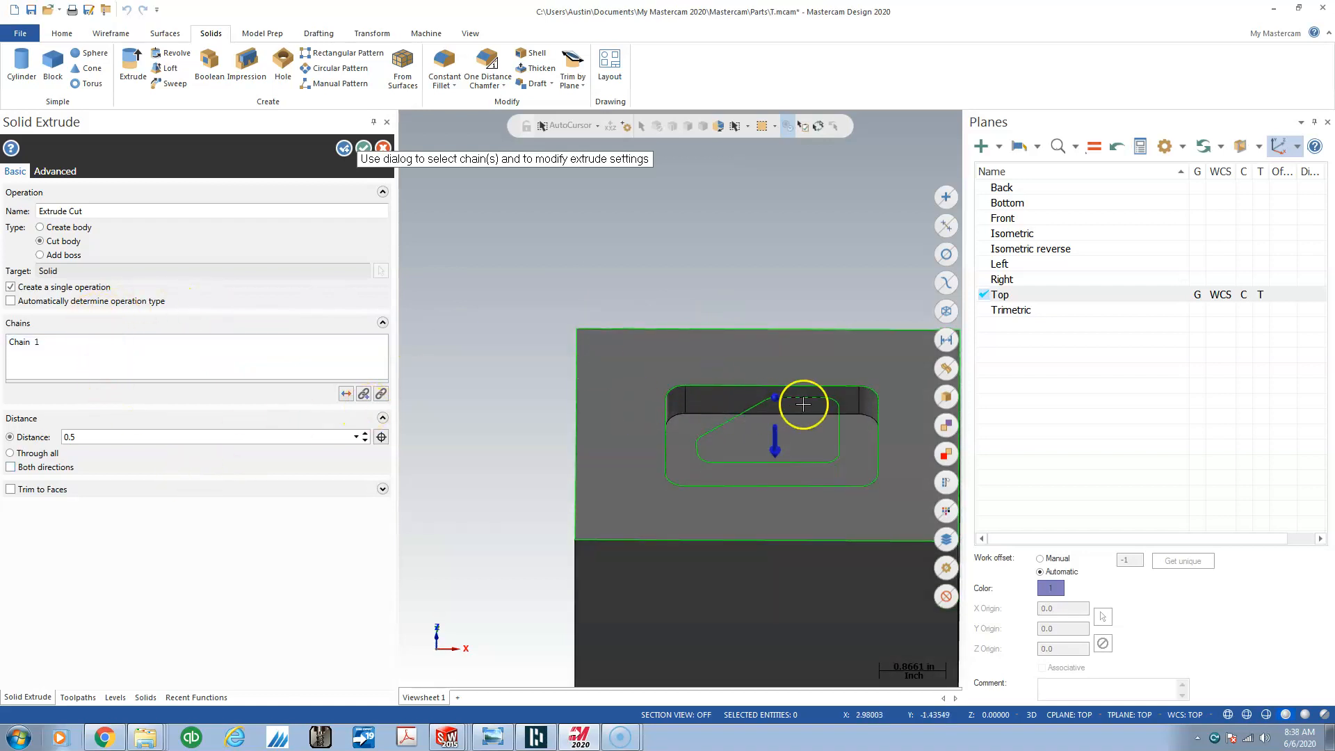
pyautogui.click(774, 441)
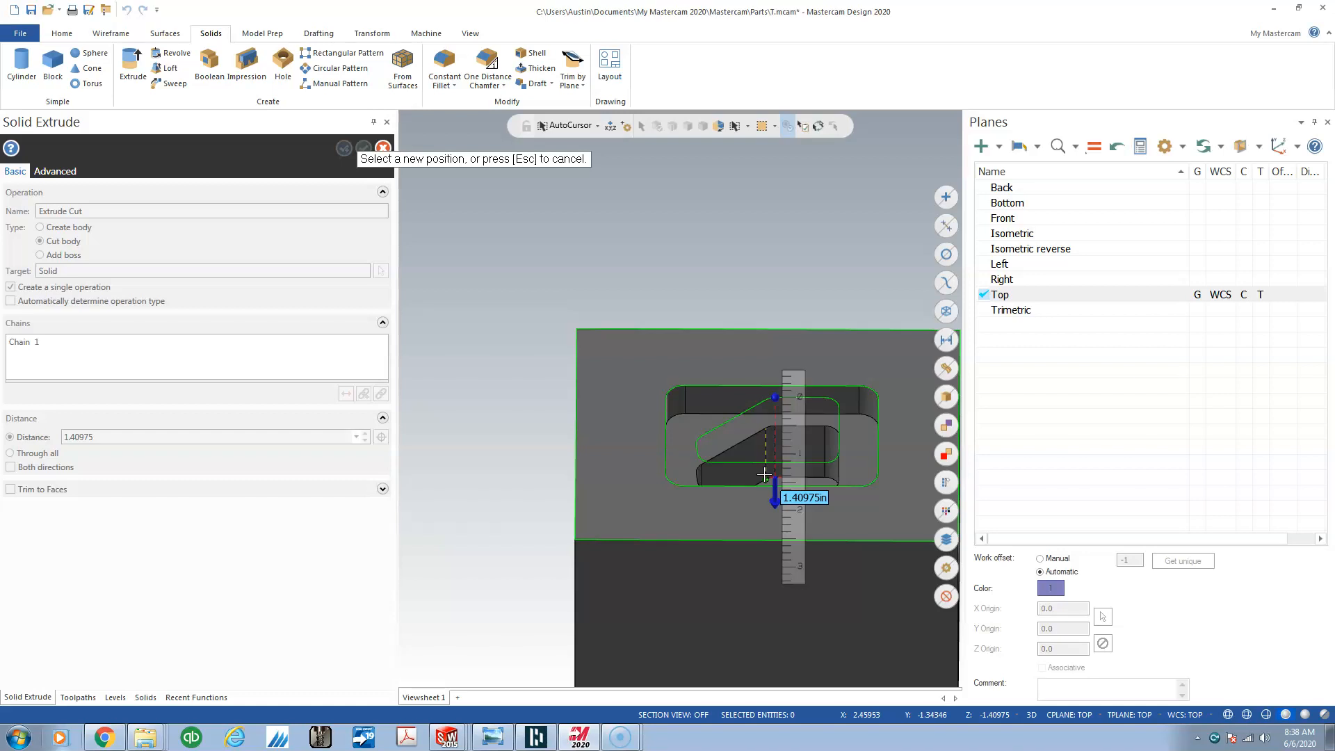
pyautogui.write('-1.')
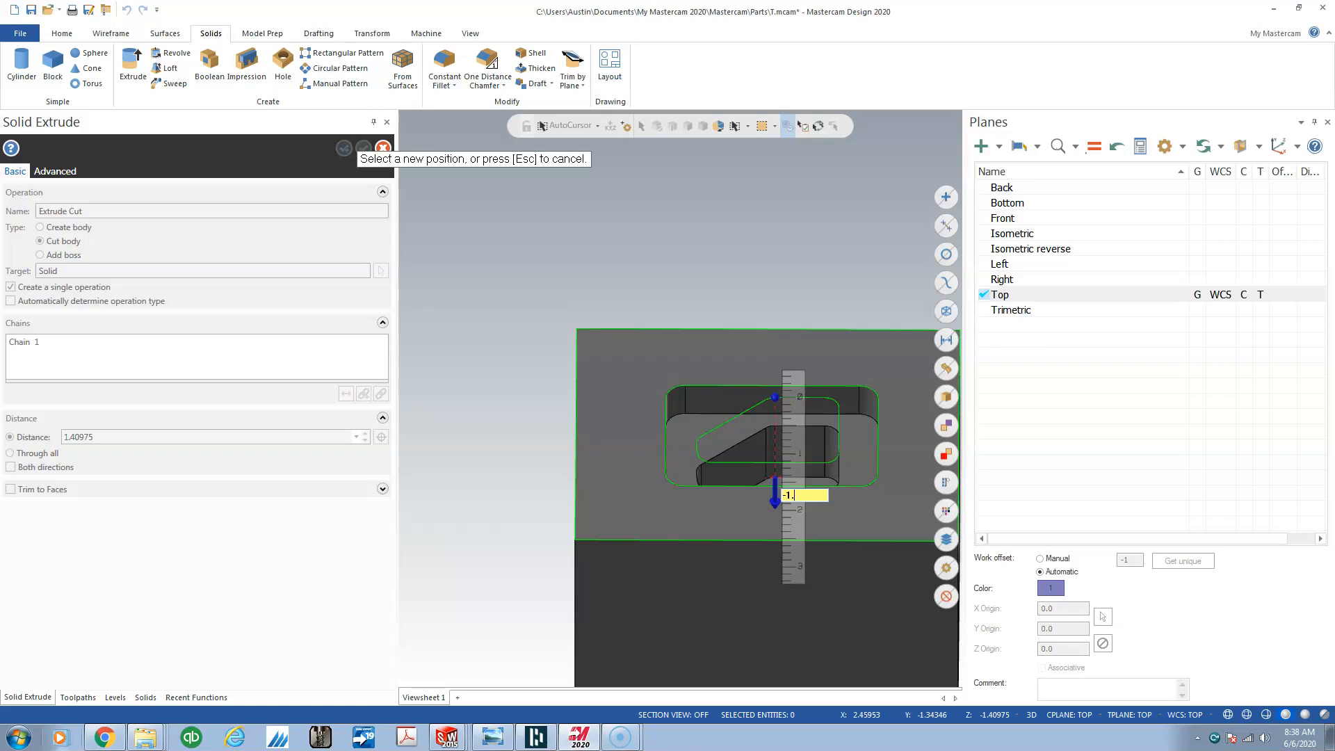
pyautogui.press('Return')
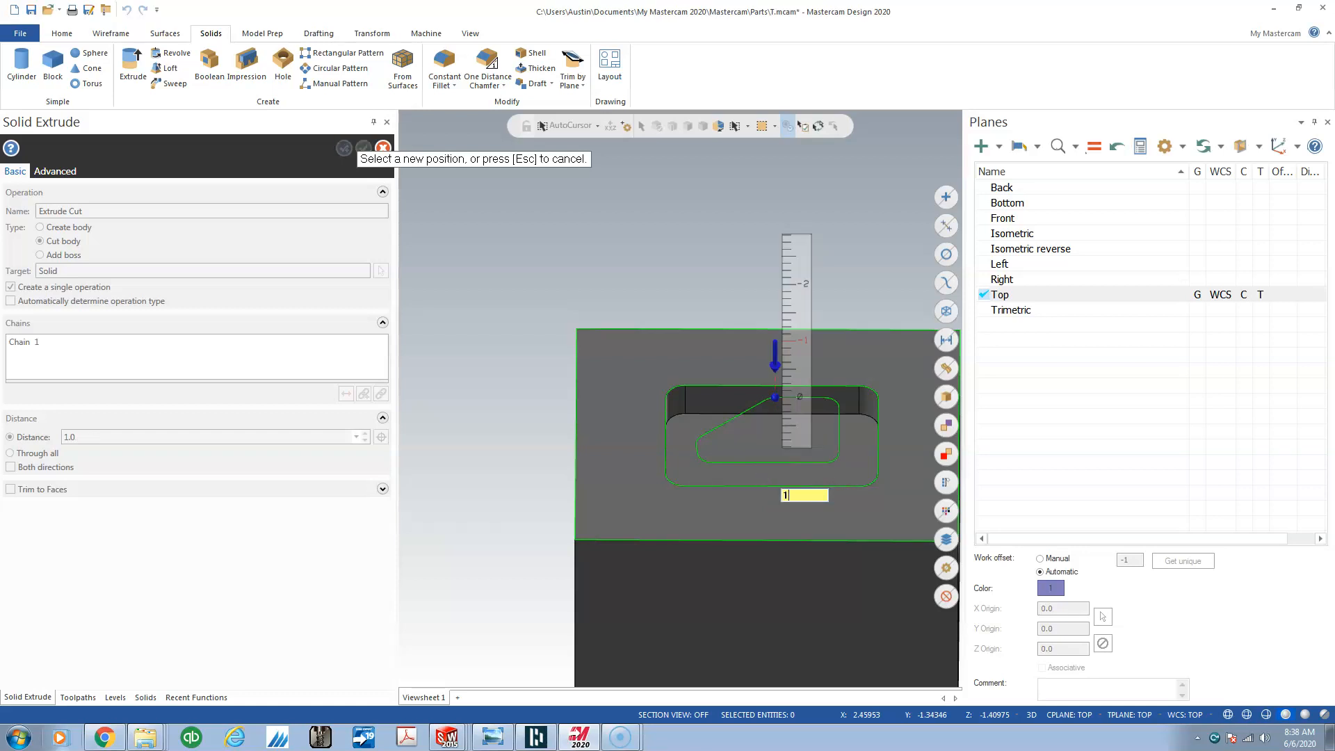
pyautogui.press('Return')
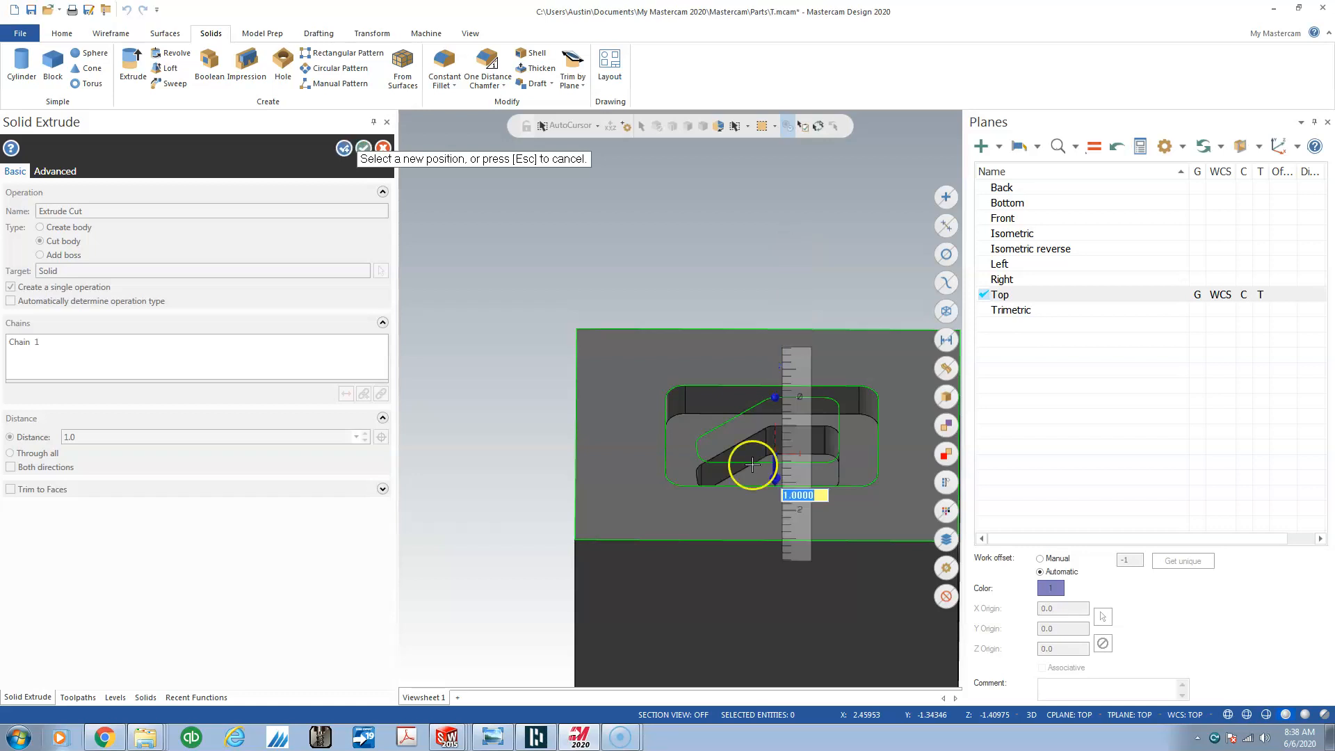
pyautogui.click(753, 465)
pyautogui.click(364, 149)
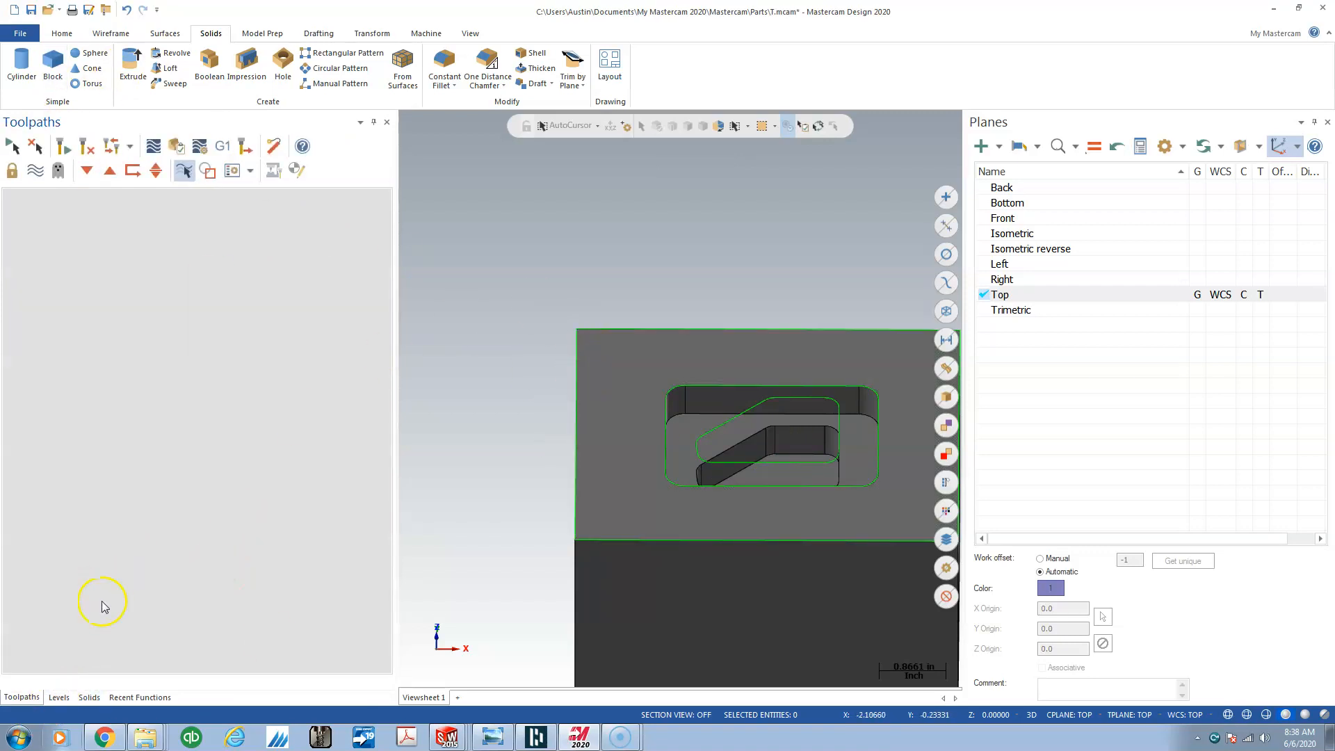
# Create level 2 as the active level and name it "stock model".
pyautogui.click(643, 388)
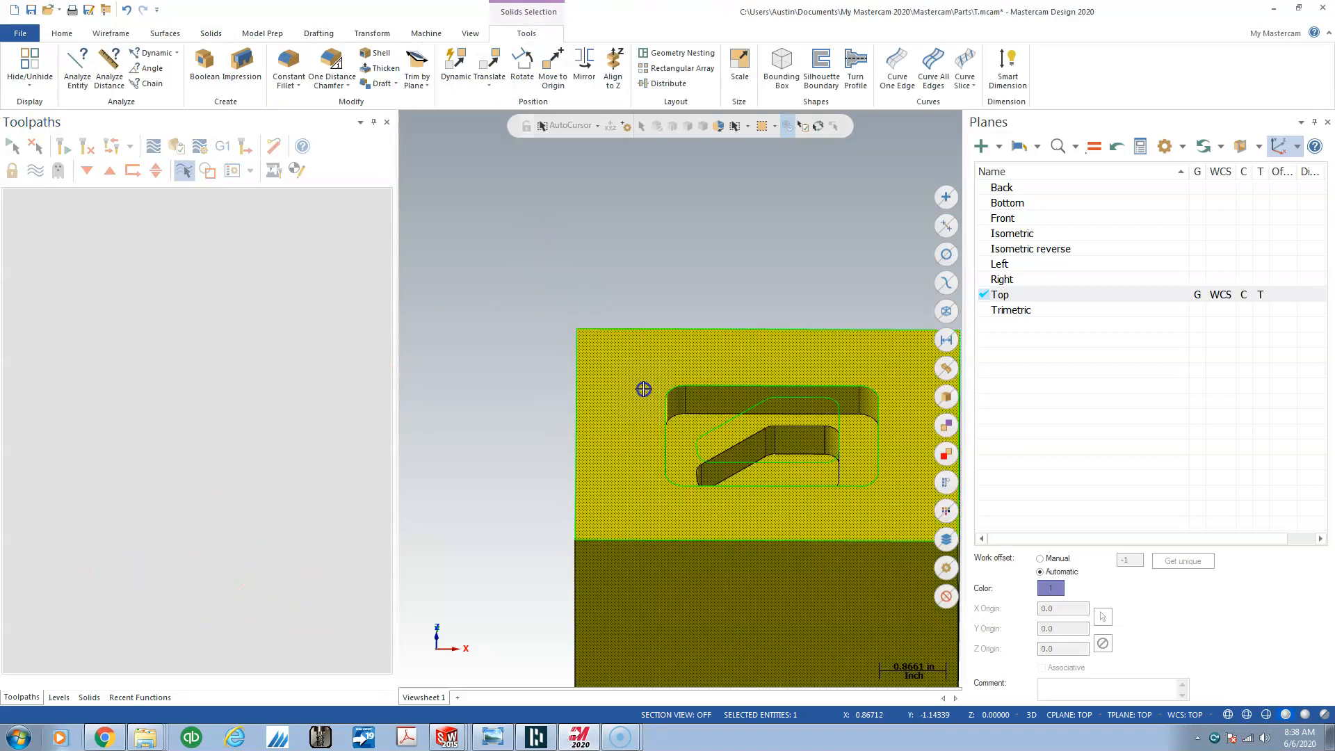
pyautogui.click(59, 698)
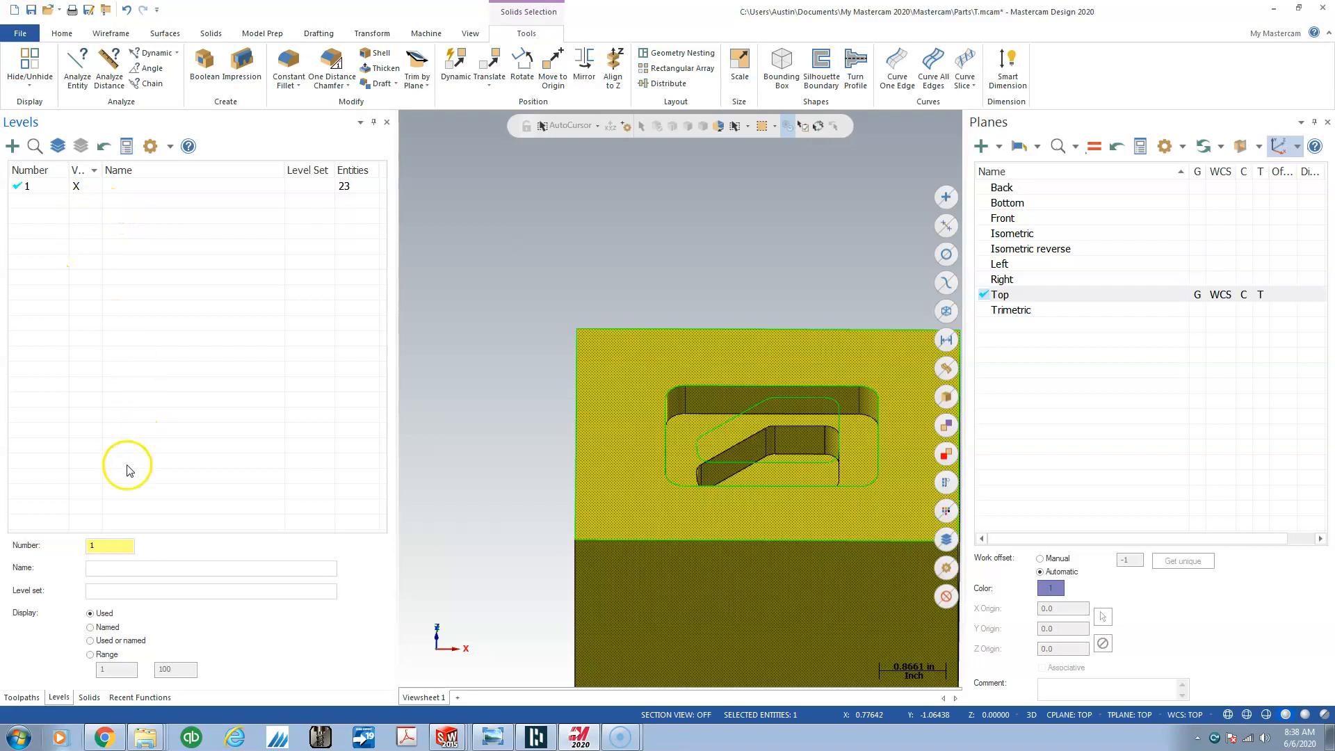
pyautogui.click(96, 549)
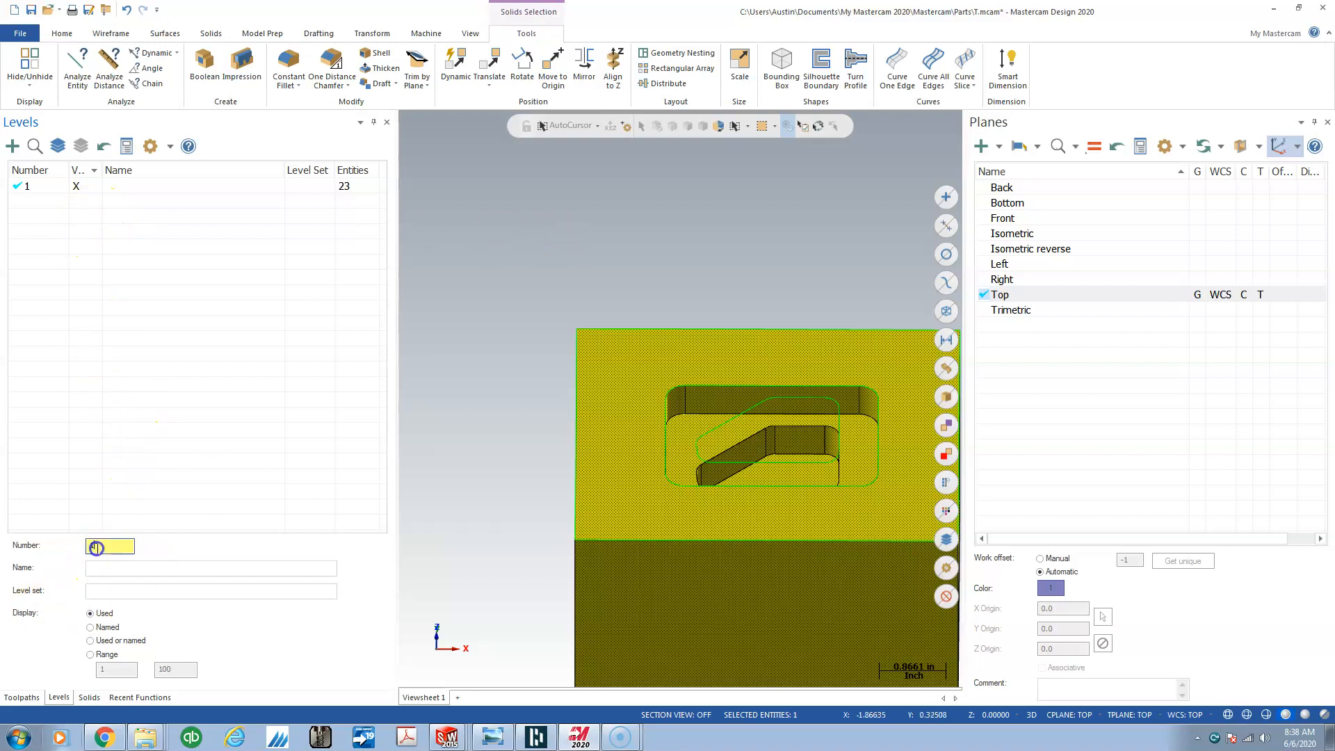
pyautogui.write('2')
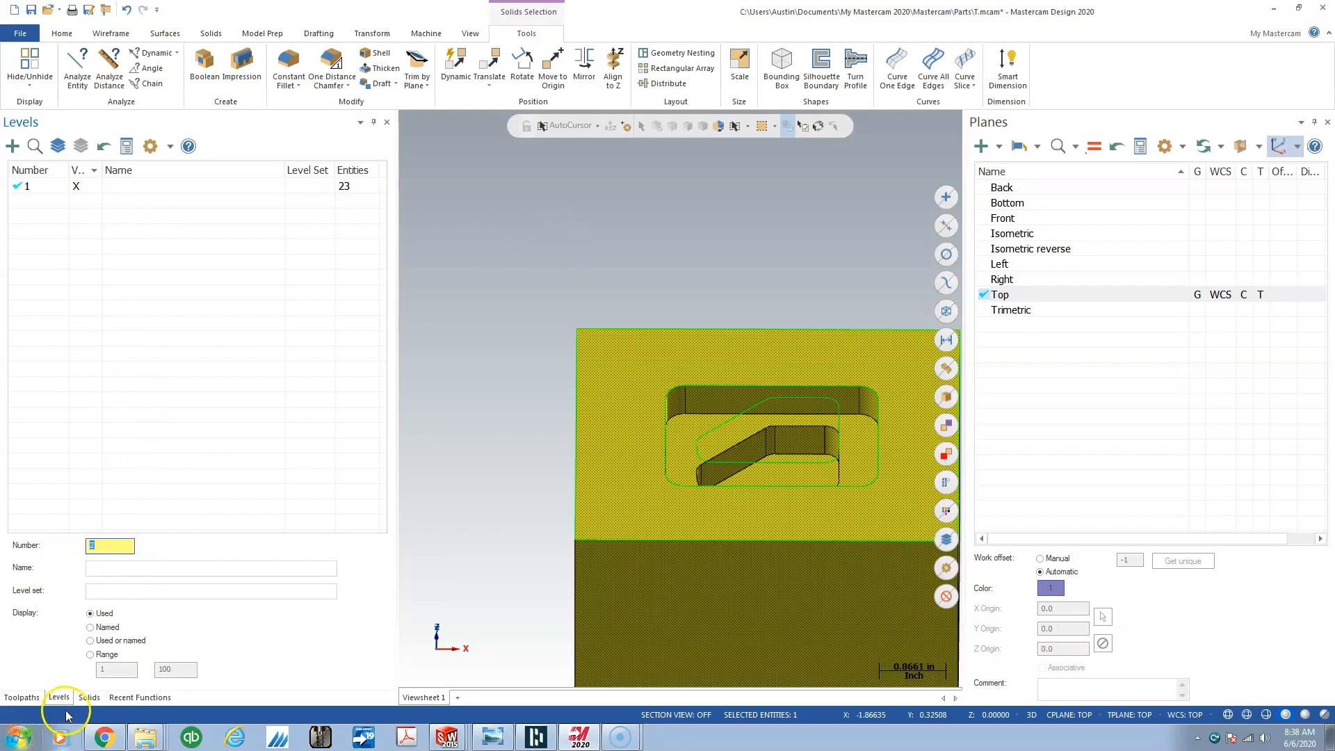
pyautogui.click(127, 570)
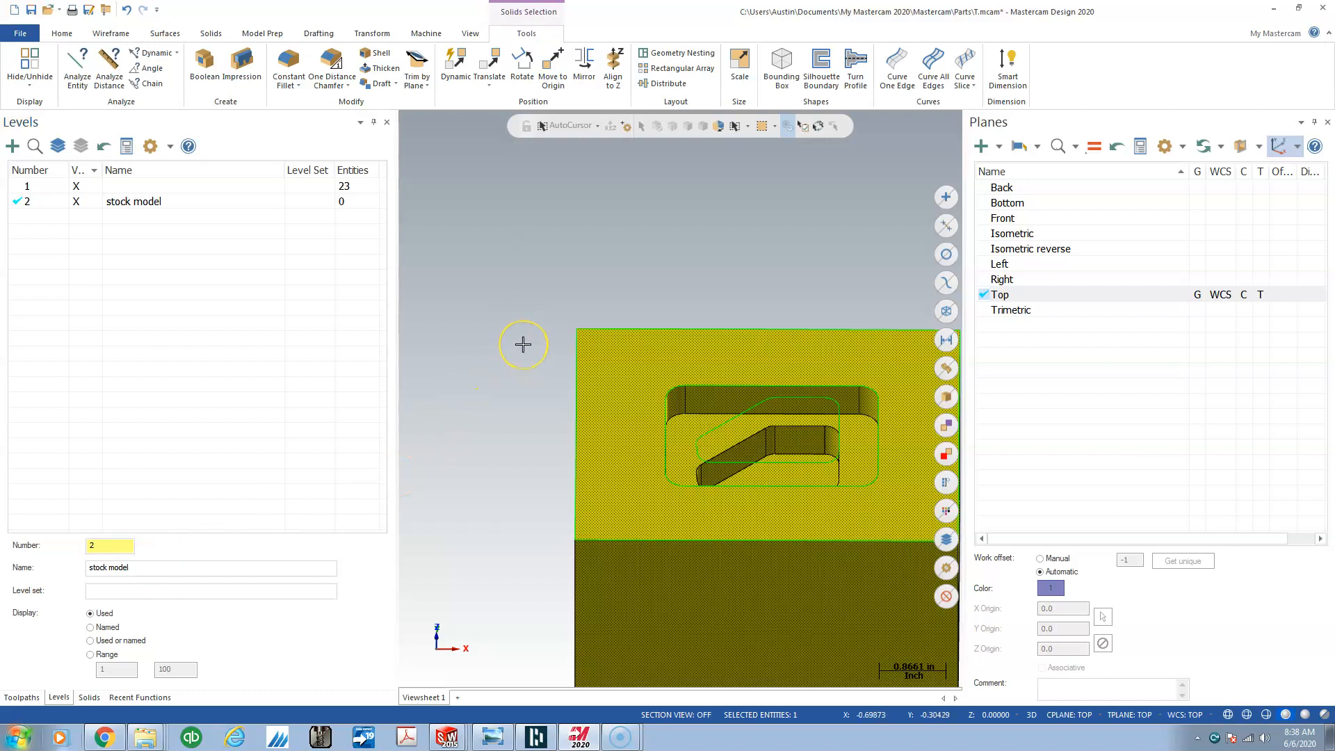
# Draw a rectangle on the stock model level in top view, tracing the block's outline from one corner to the opposite corner, and accept it.
pyautogui.hotkey('alt', '1')
pyautogui.scroll(-3, 524, 304)
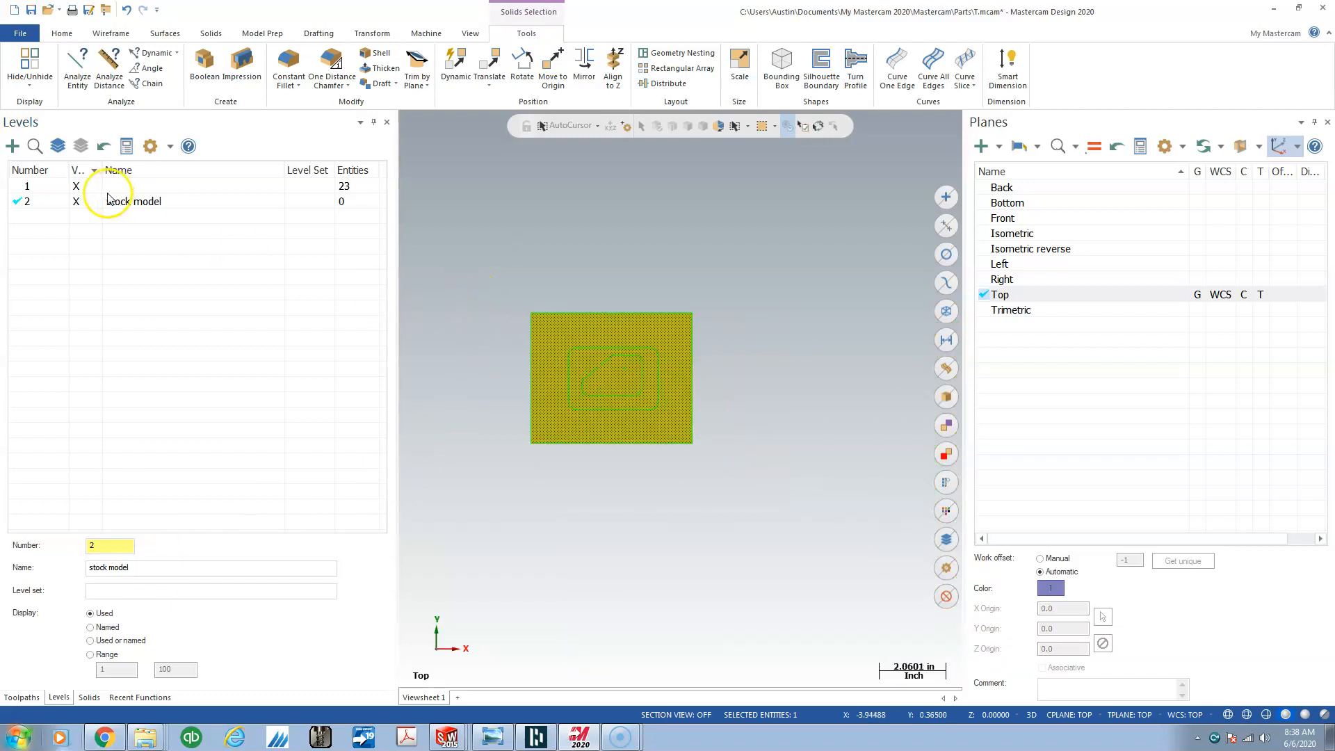
pyautogui.click(111, 33)
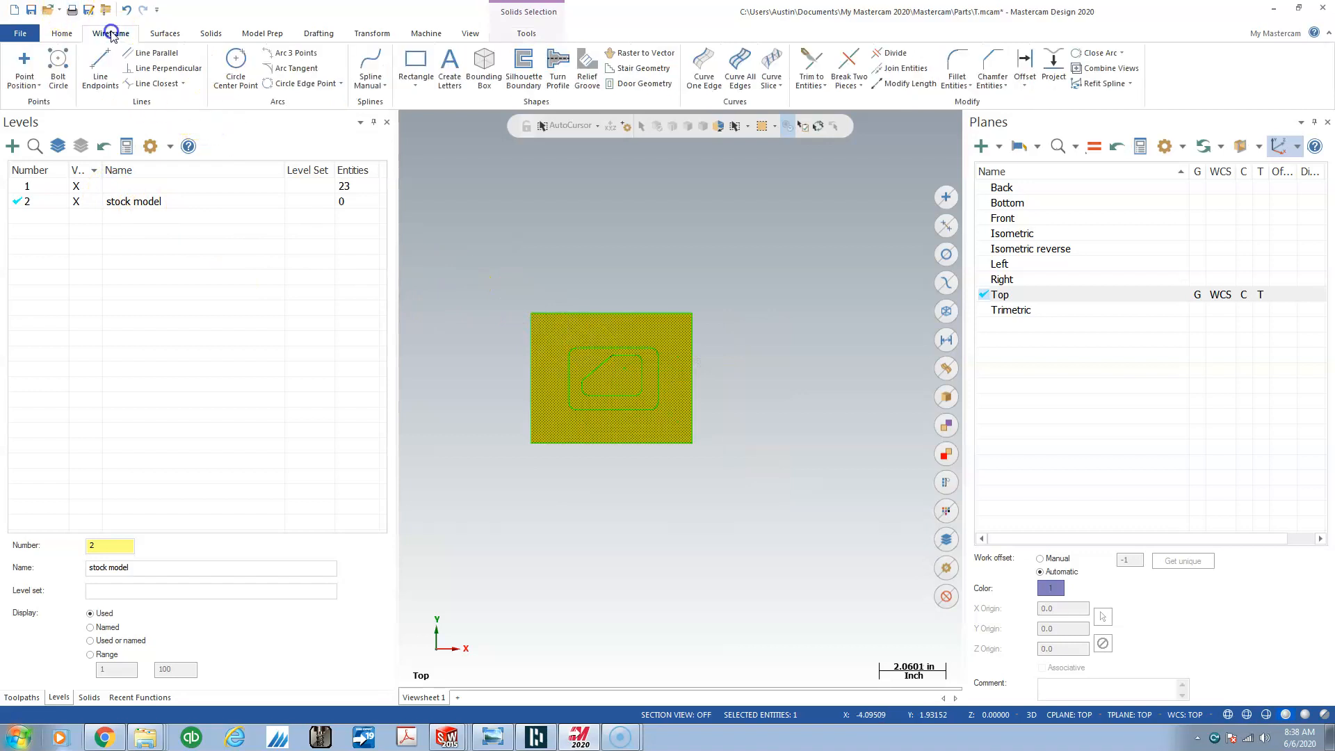
pyautogui.click(415, 66)
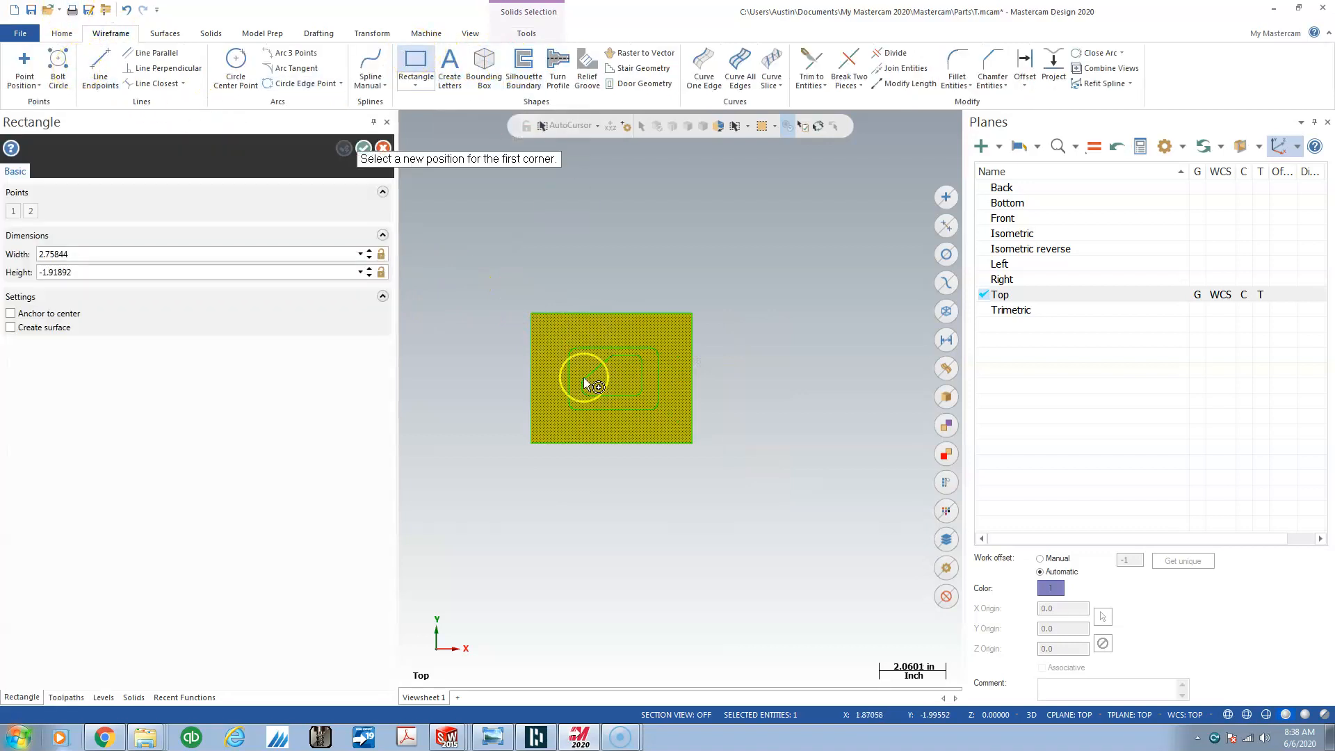
pyautogui.click(531, 313)
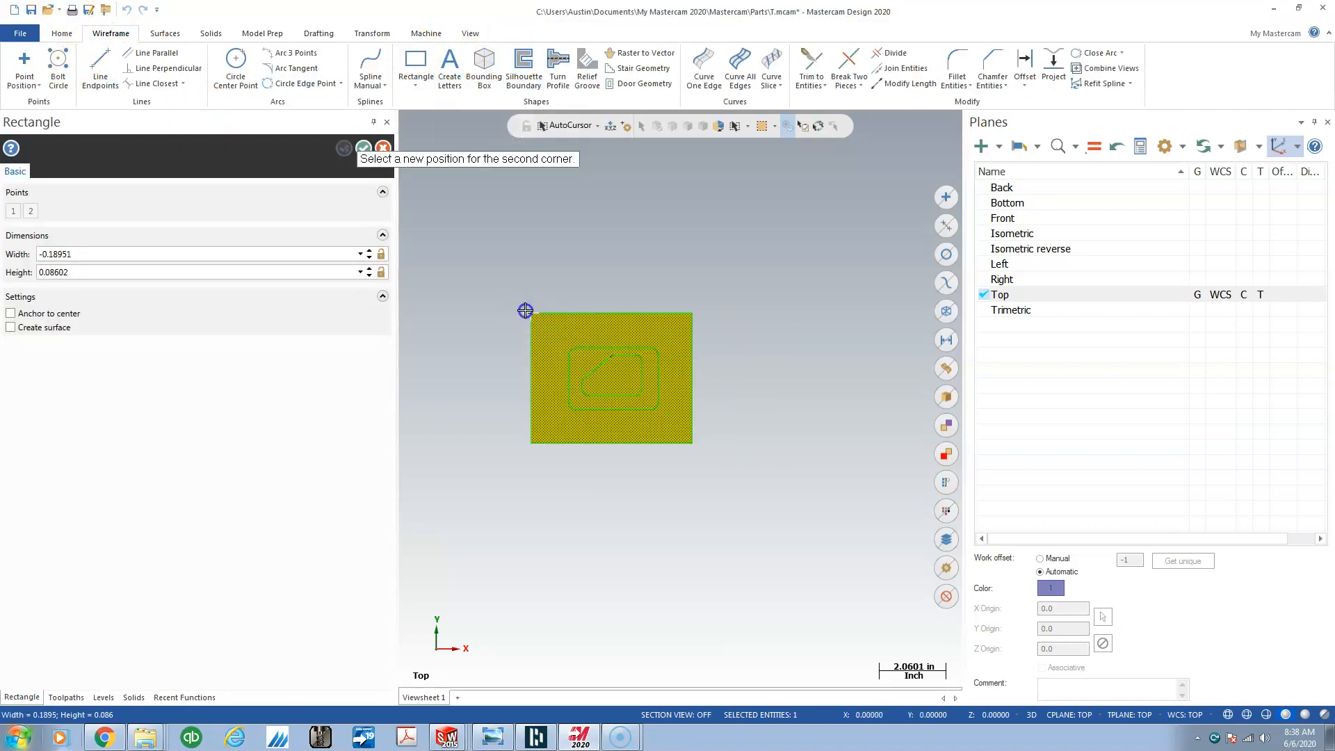
pyautogui.click(693, 442)
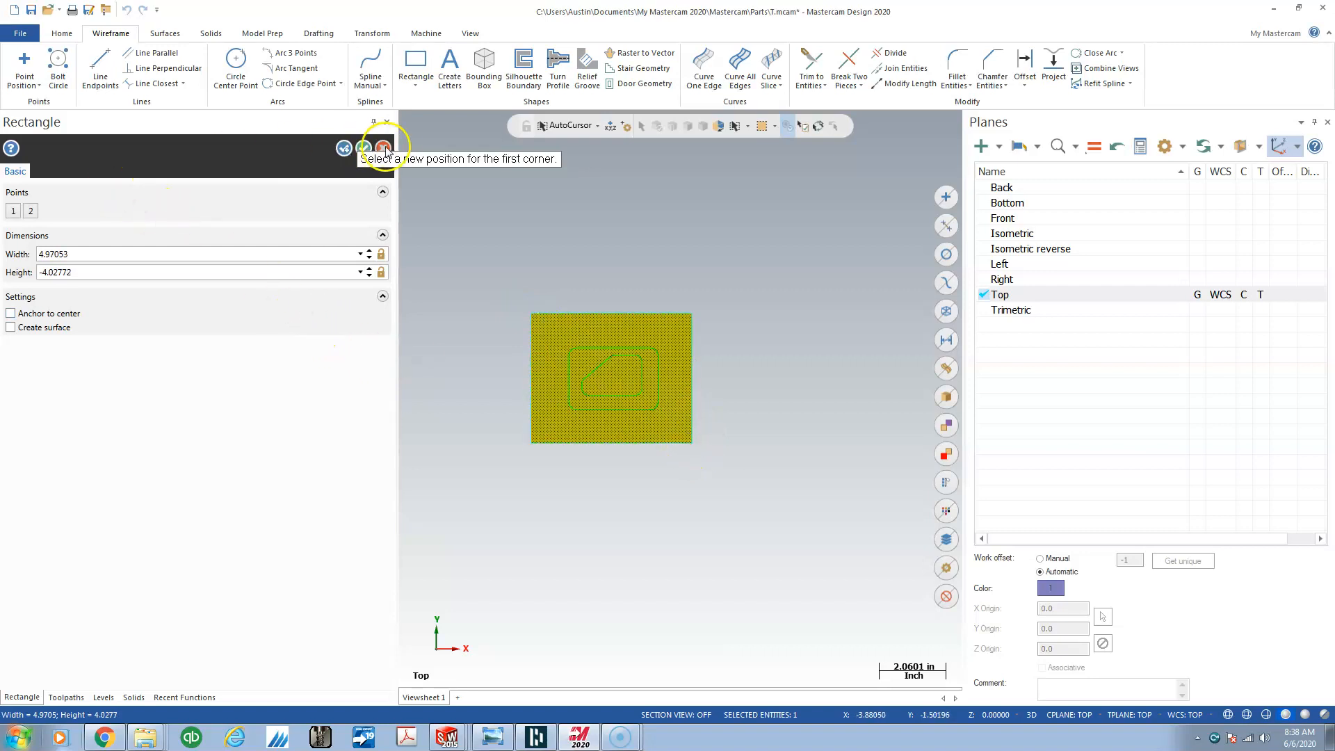
pyautogui.click(362, 150)
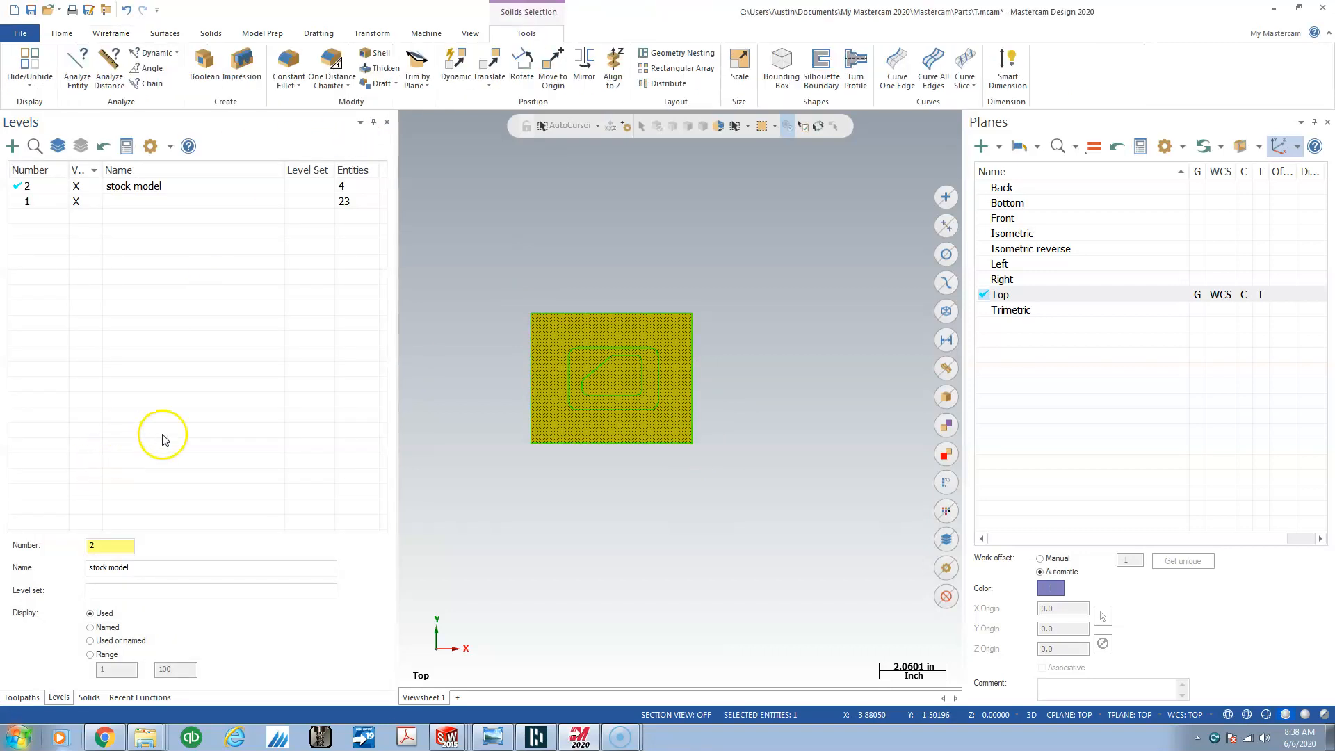
pyautogui.hotkey('alt', 'Up')
pyautogui.hotkey('alt', 'Up')
pyautogui.hotkey('alt', 'Up')
pyautogui.hotkey('alt', 'Up')
pyautogui.hotkey('alt', 'Up')
pyautogui.hotkey('alt', 'Up')
pyautogui.hotkey('alt', 'Up')
pyautogui.hotkey('alt', 'Up')
pyautogui.hotkey('alt', 'Up')
pyautogui.hotkey('alt', 'Up')
pyautogui.hotkey('alt', 'Up')
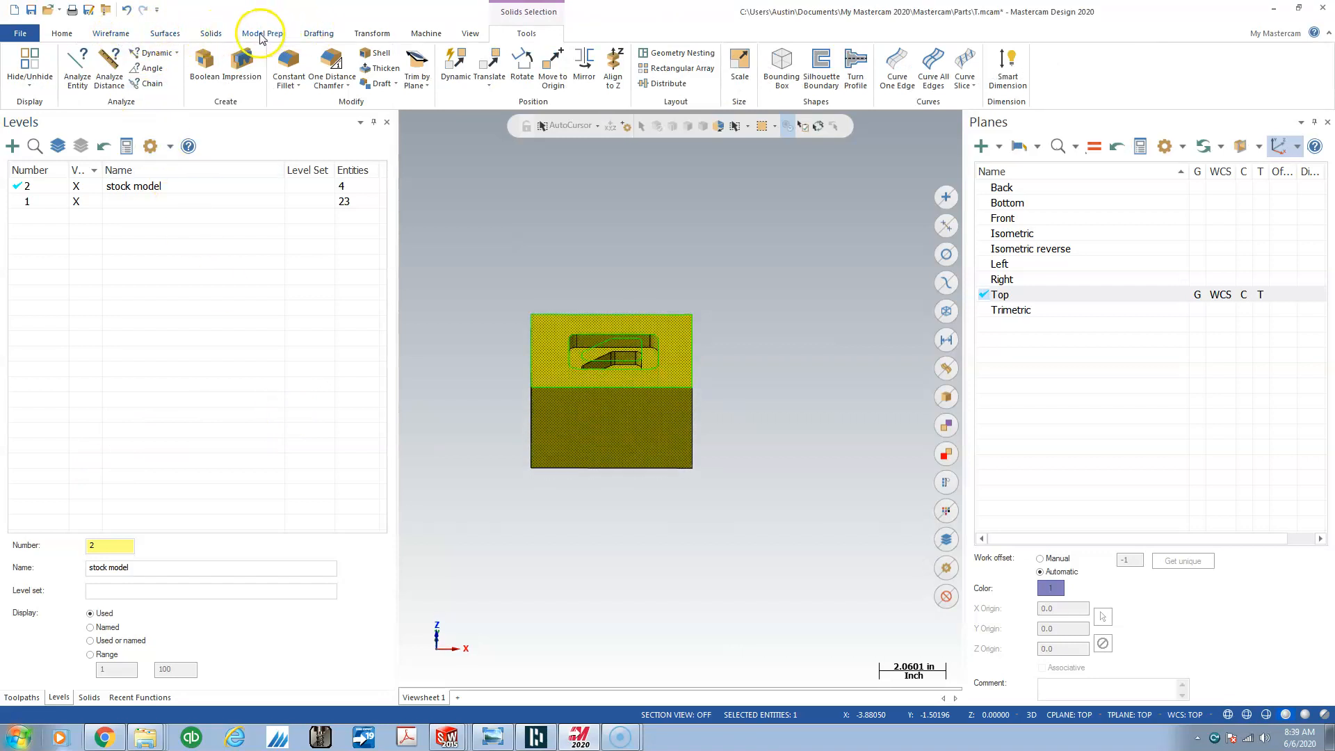
pyautogui.click(211, 33)
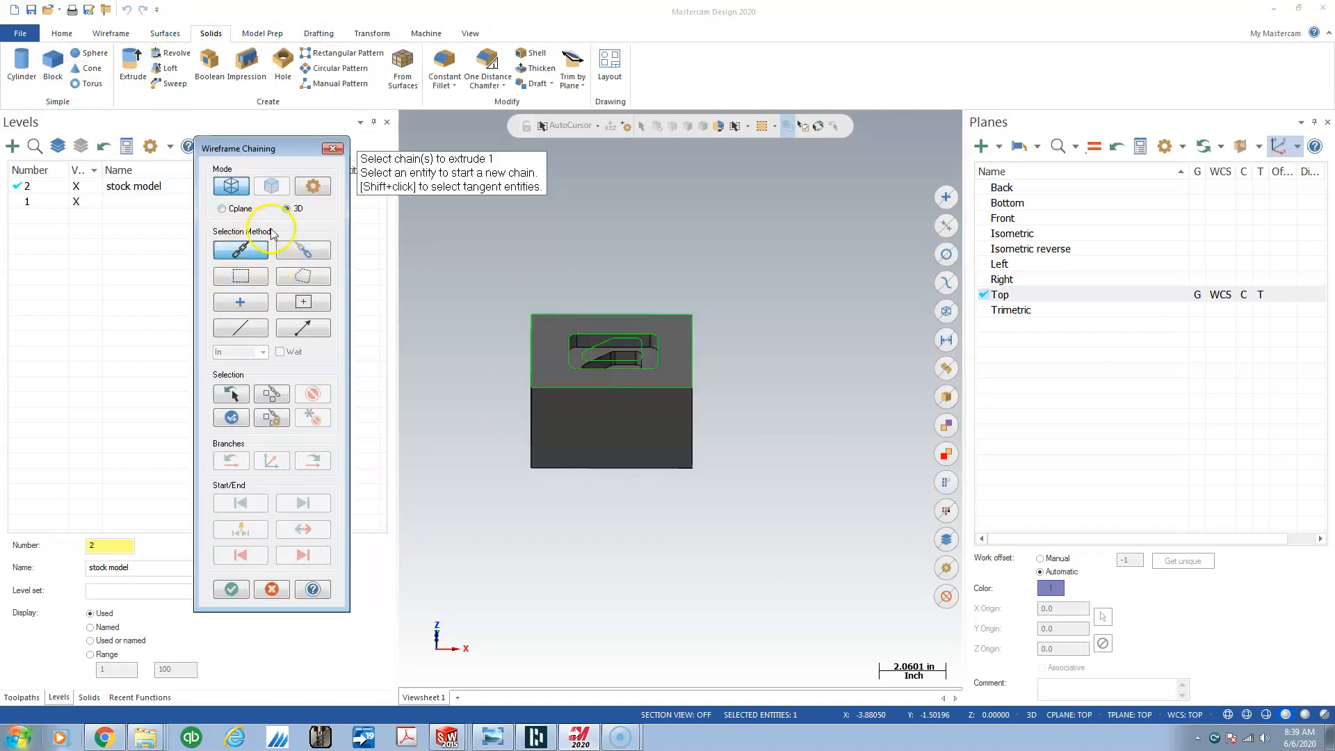
pyautogui.click(577, 387)
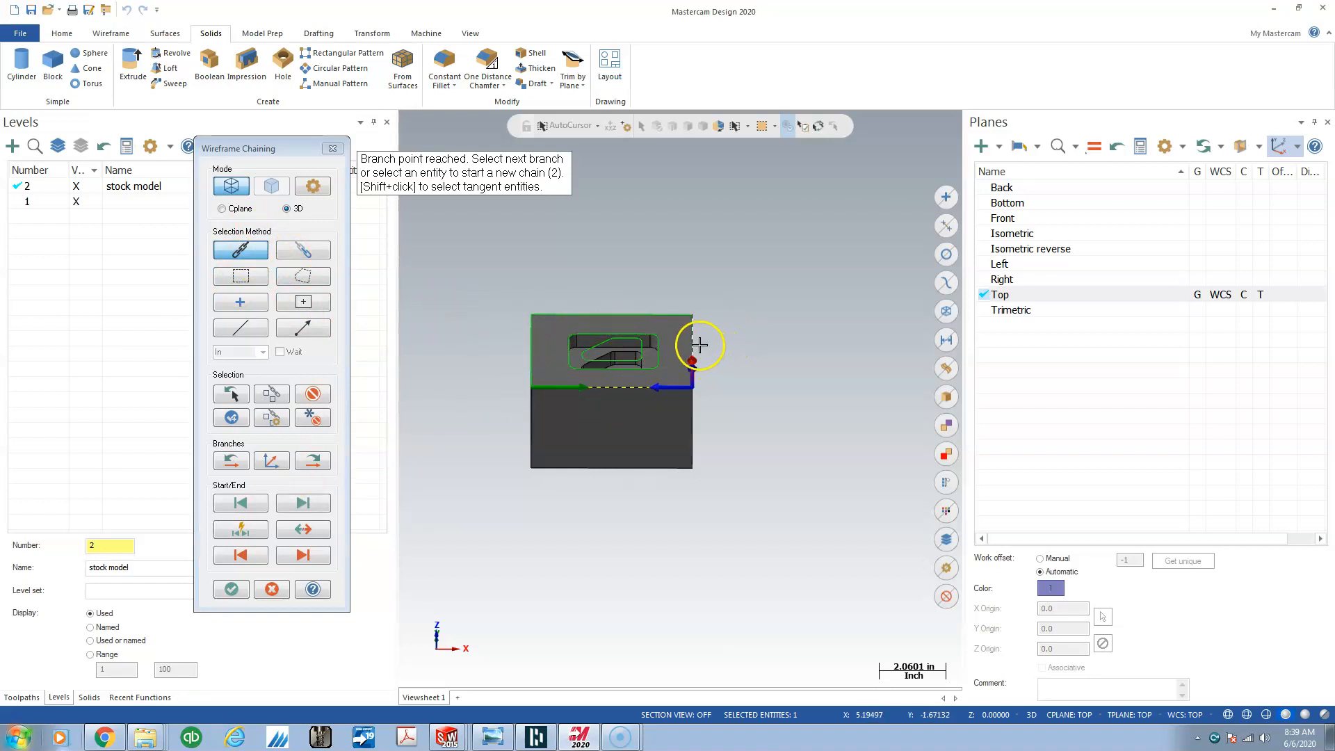
pyautogui.click(316, 532)
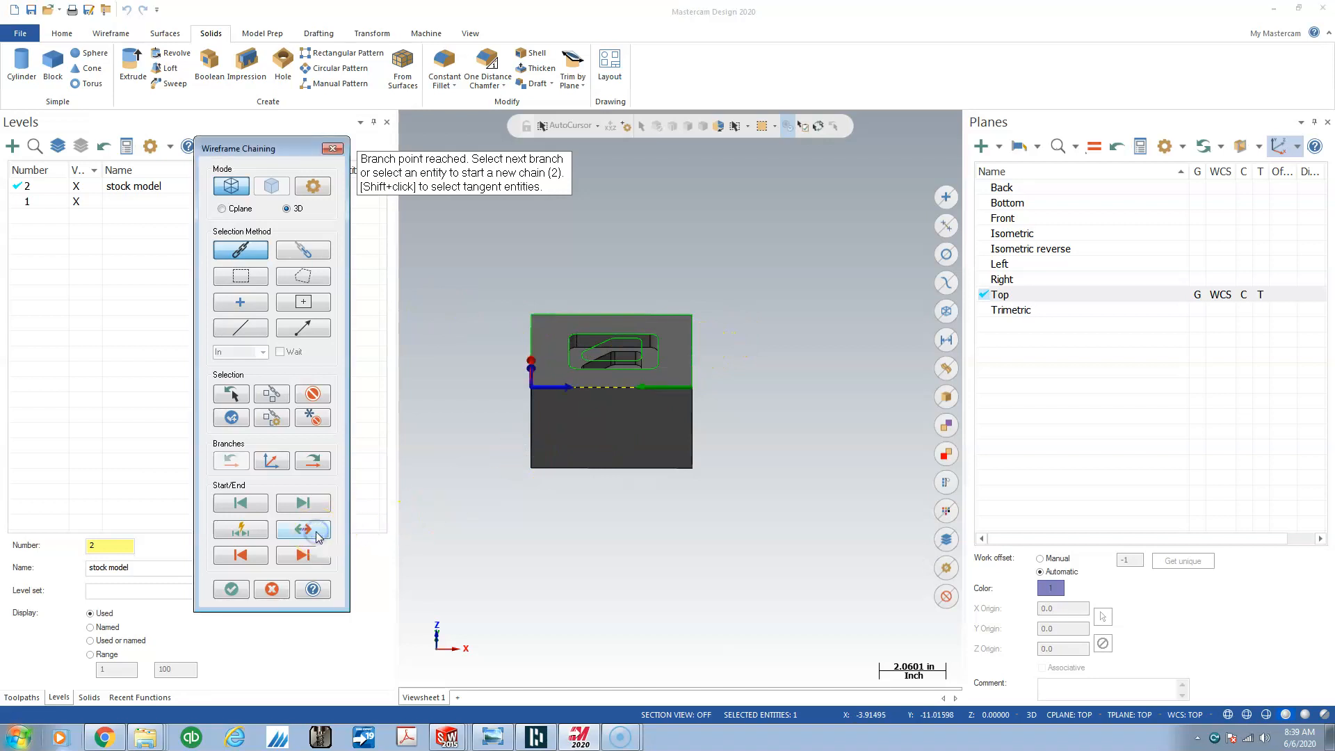
pyautogui.click(317, 537)
pyautogui.click(316, 537)
pyautogui.click(316, 536)
pyautogui.click(317, 537)
pyautogui.click(318, 537)
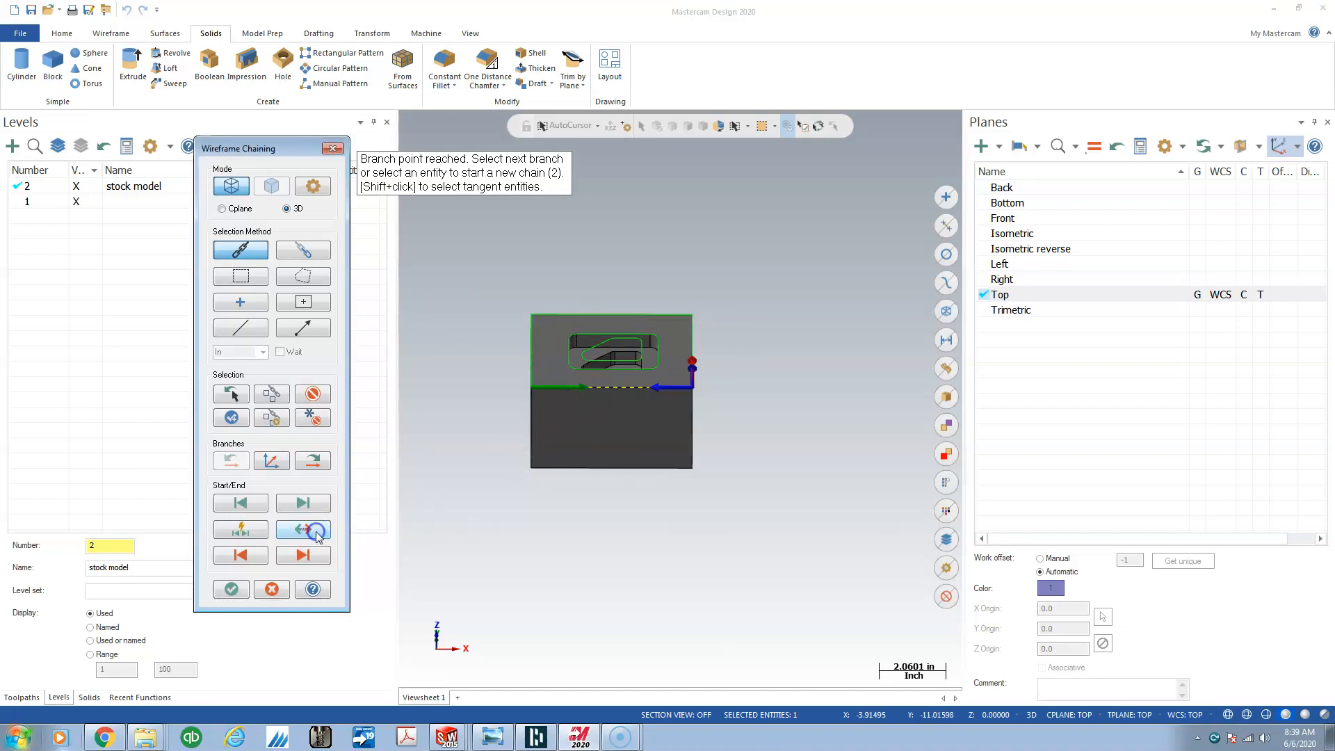
pyautogui.click(273, 590)
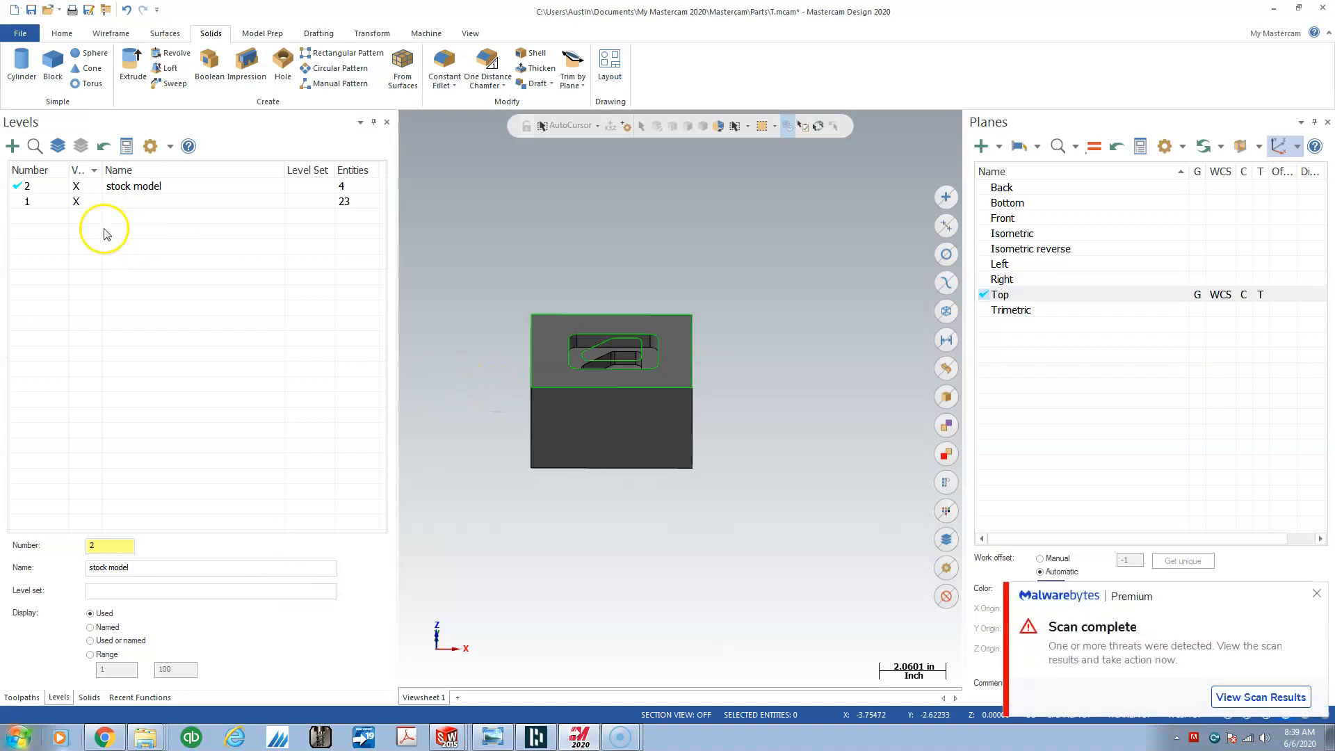
# Make level 1 active with the stock model level hidden, and chain the block's outer rectangle for a solid extrude.
pyautogui.click(14, 200)
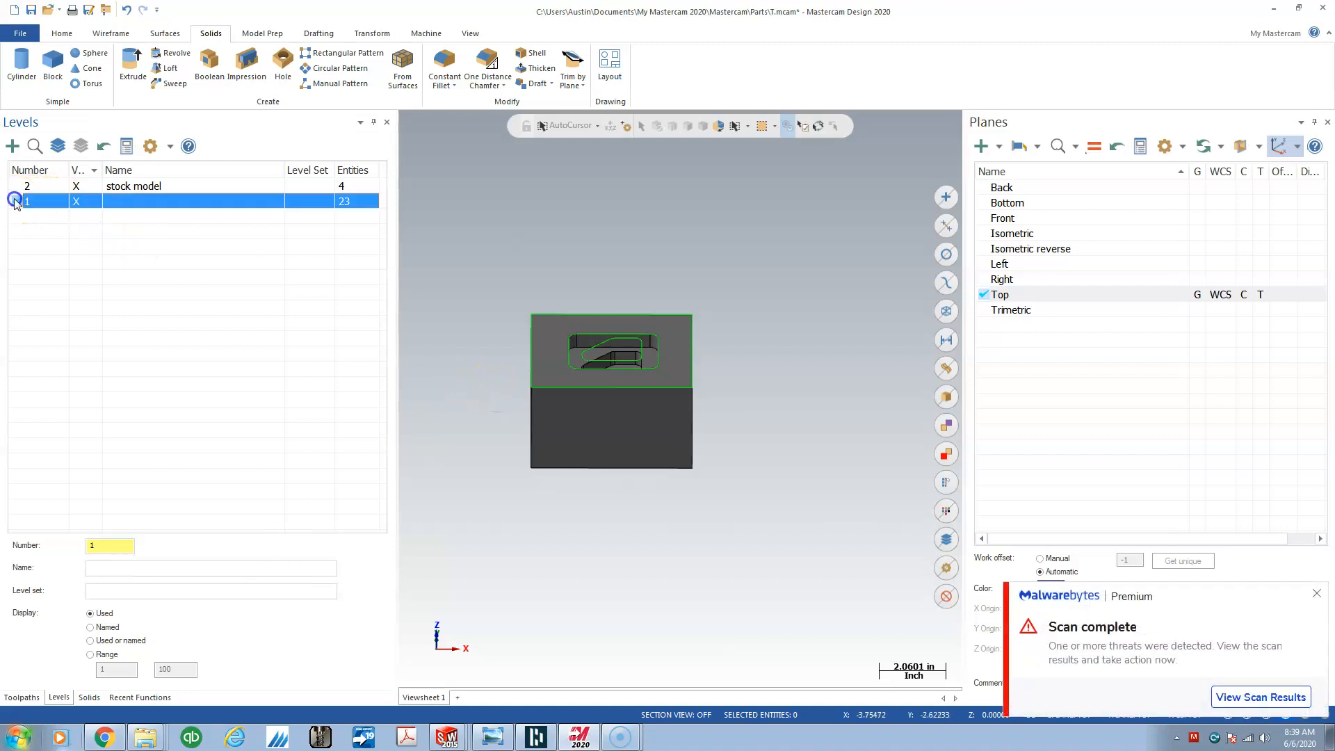
pyautogui.click(78, 186)
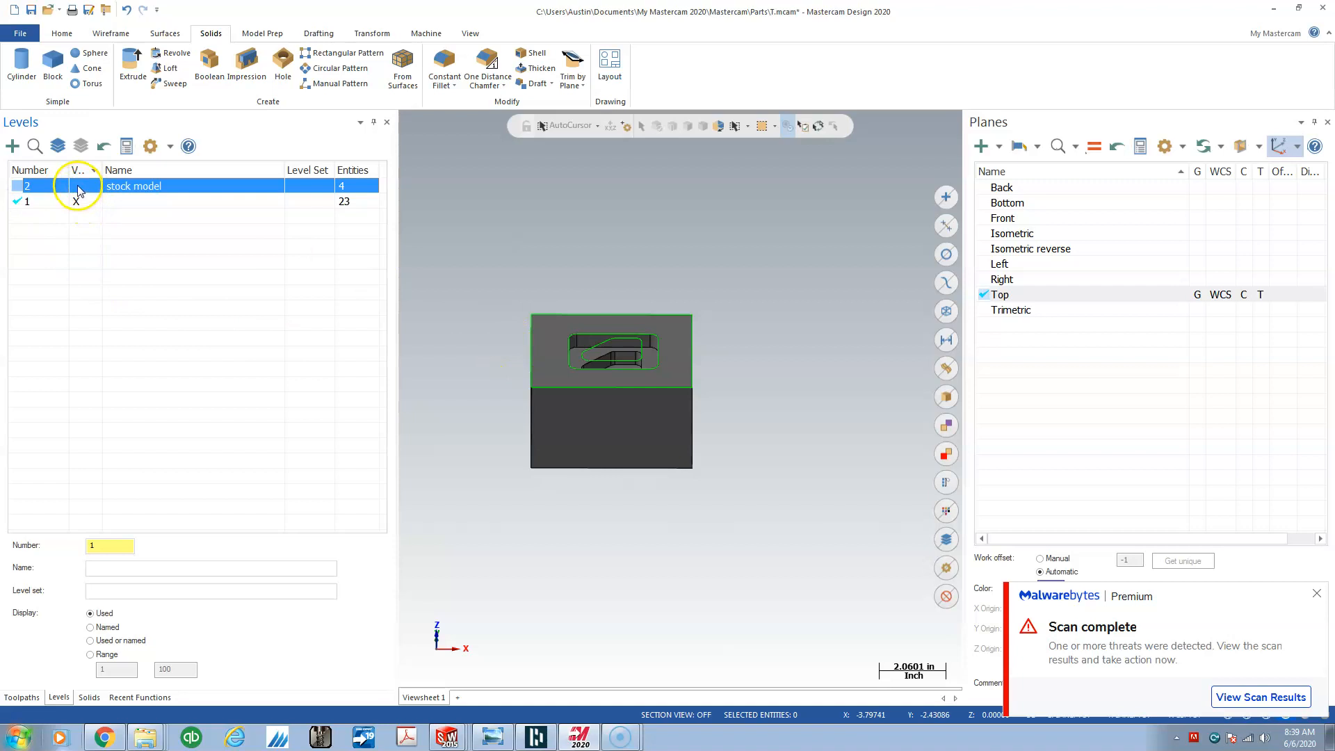
pyautogui.click(133, 66)
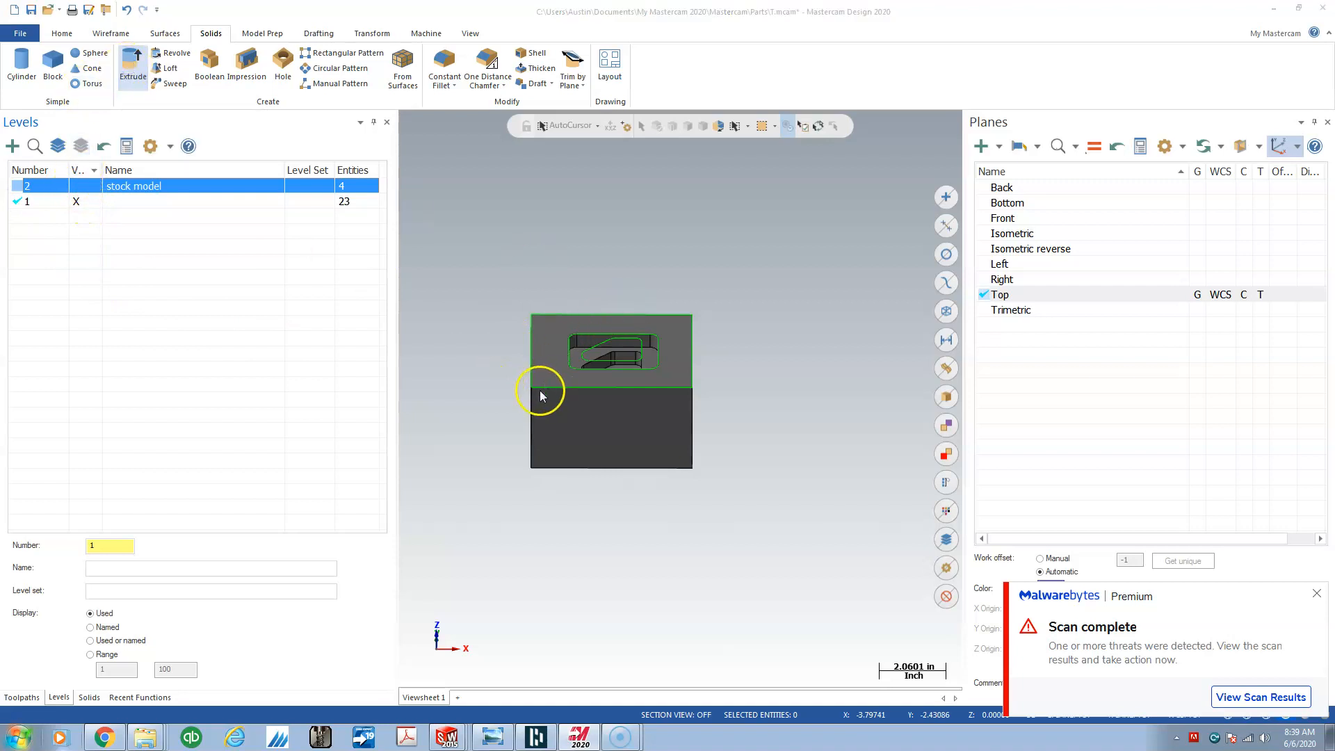
pyautogui.click(566, 386)
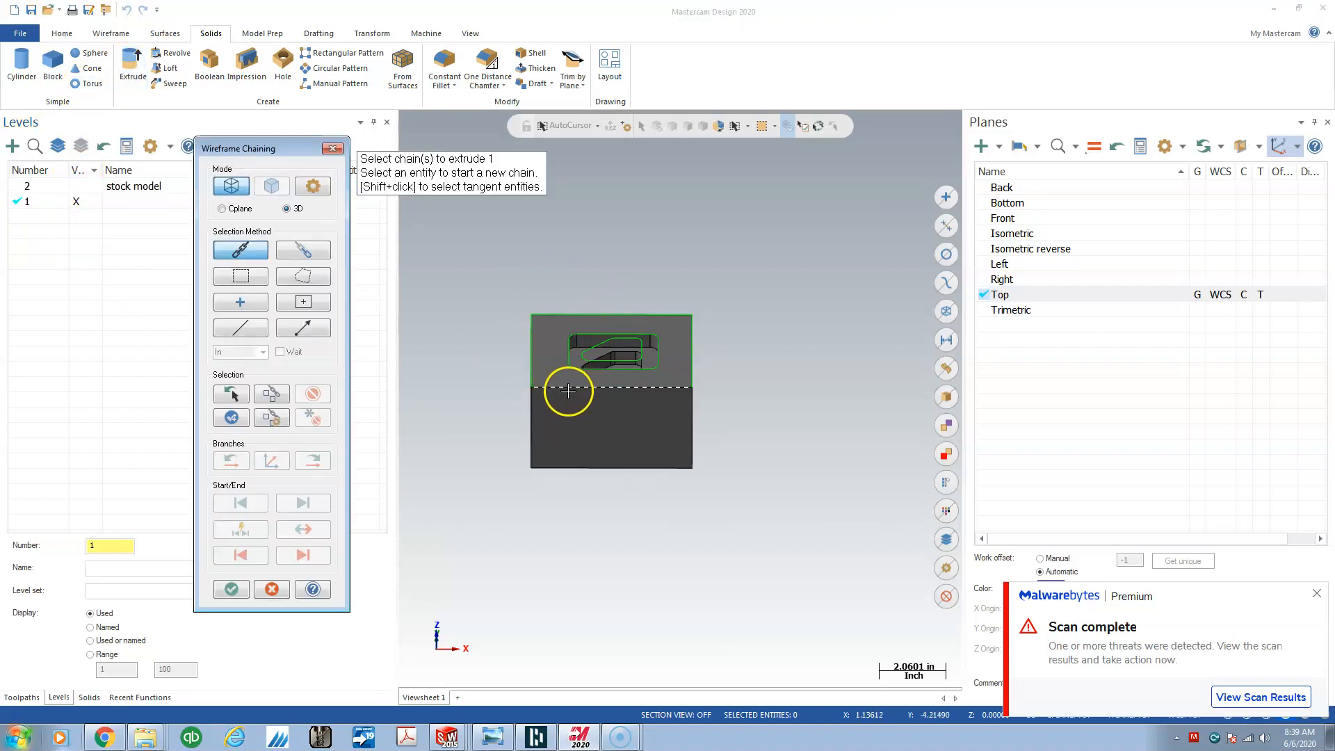
pyautogui.click(234, 591)
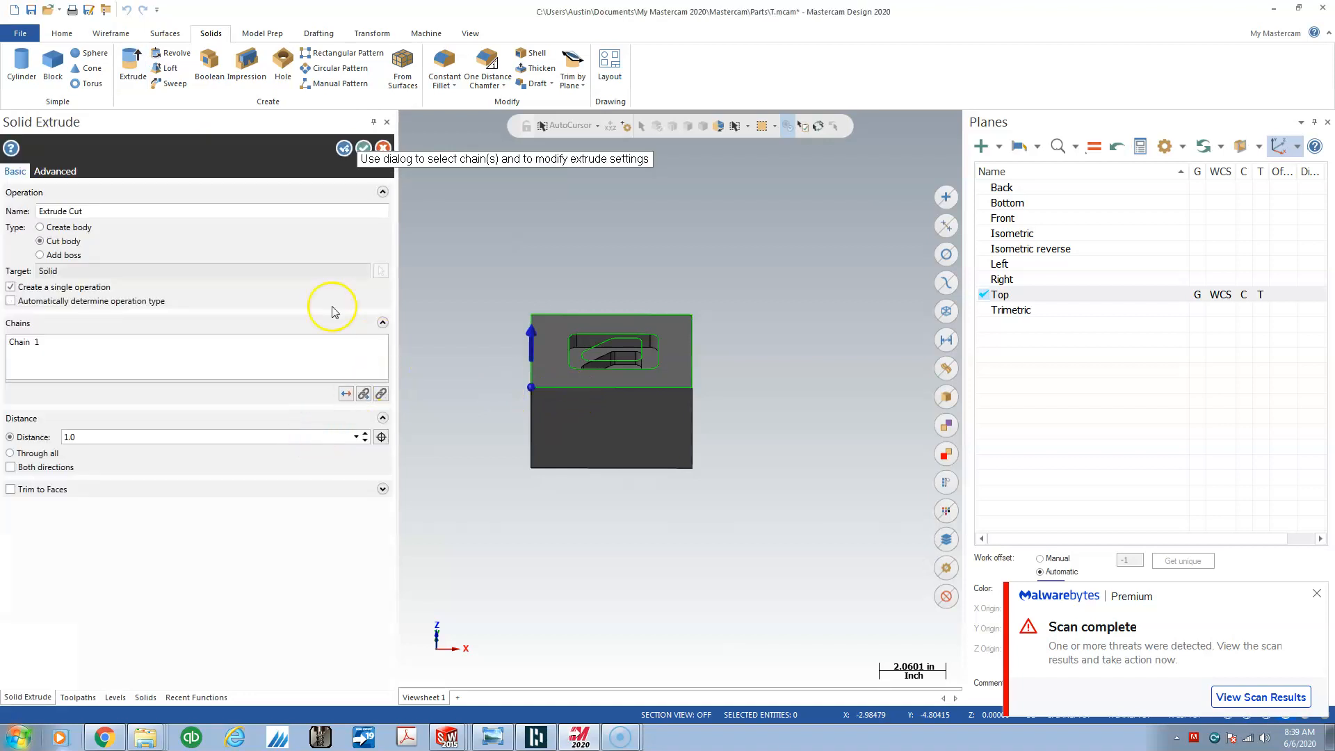
# Extrude the outer rectangle as a newly created body filling the block's volume, accept it, and leave the chaining for another extrude.
pyautogui.click(525, 342)
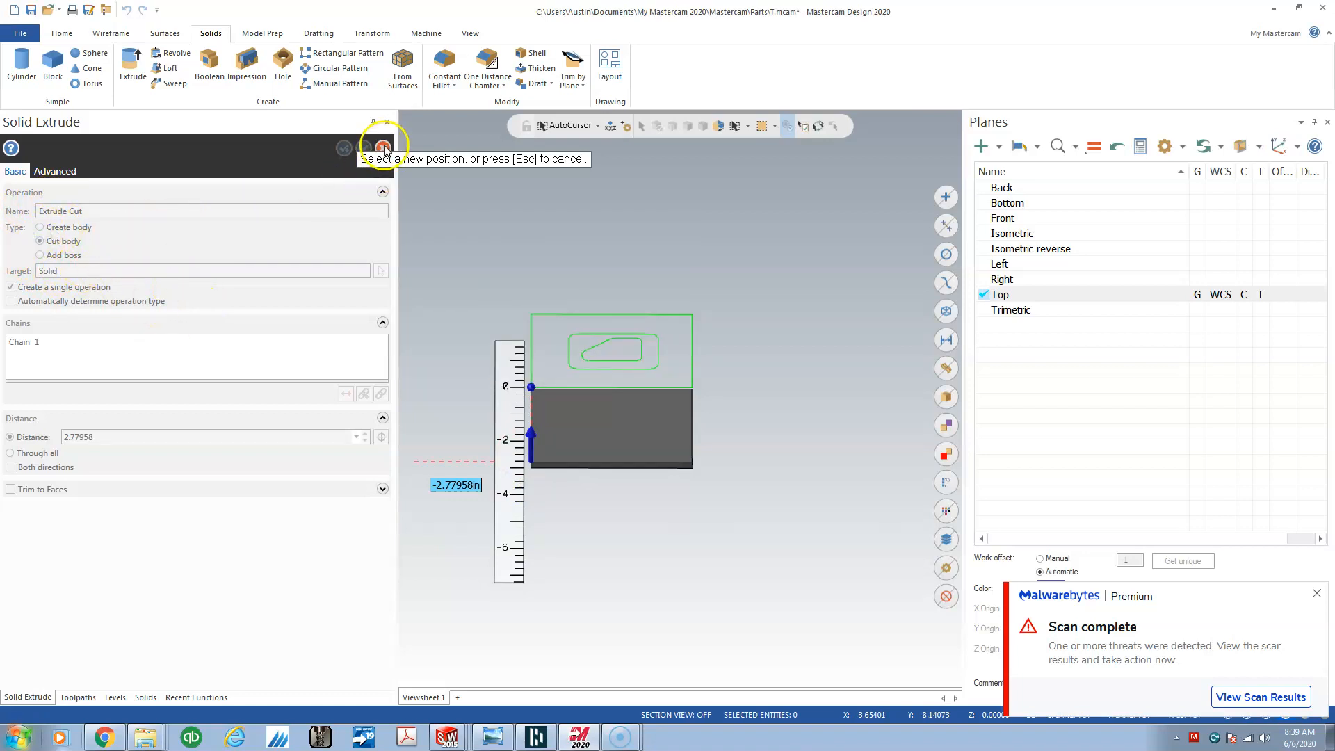
pyautogui.press('Escape')
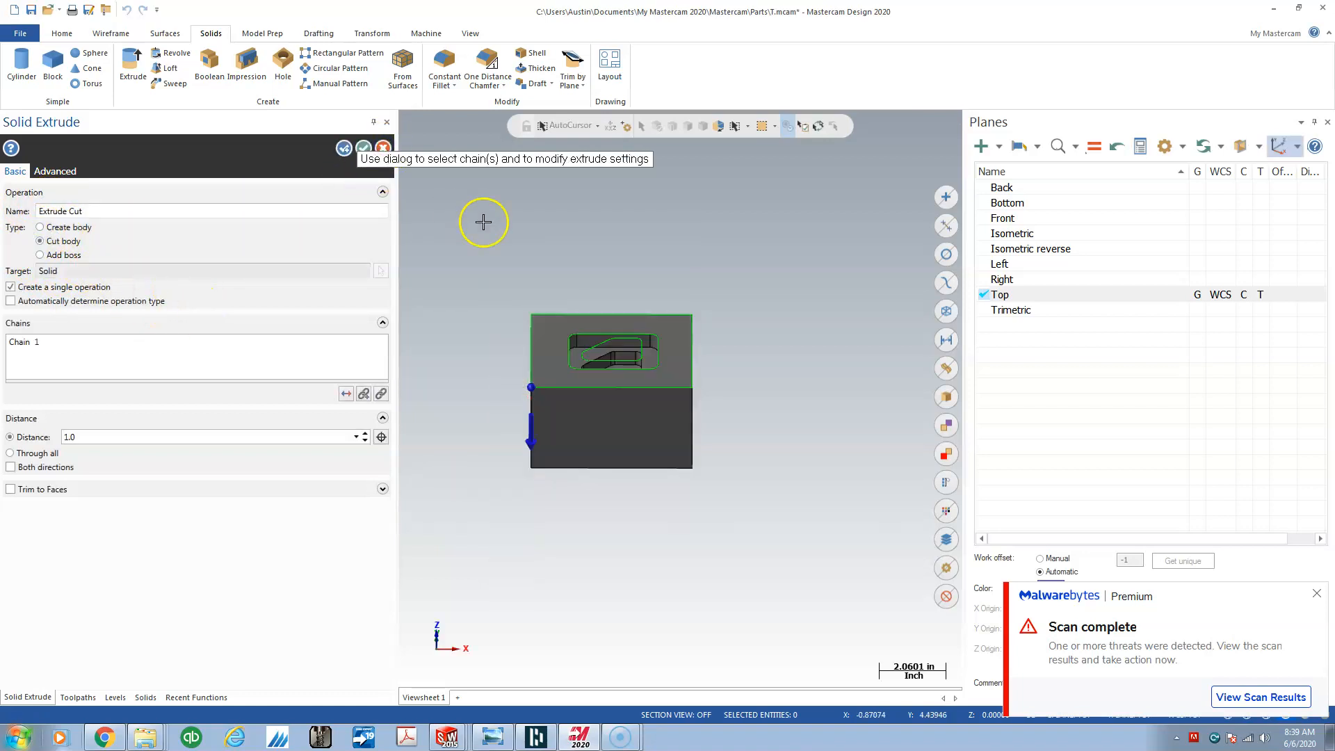
pyautogui.click(39, 227)
pyautogui.click(525, 424)
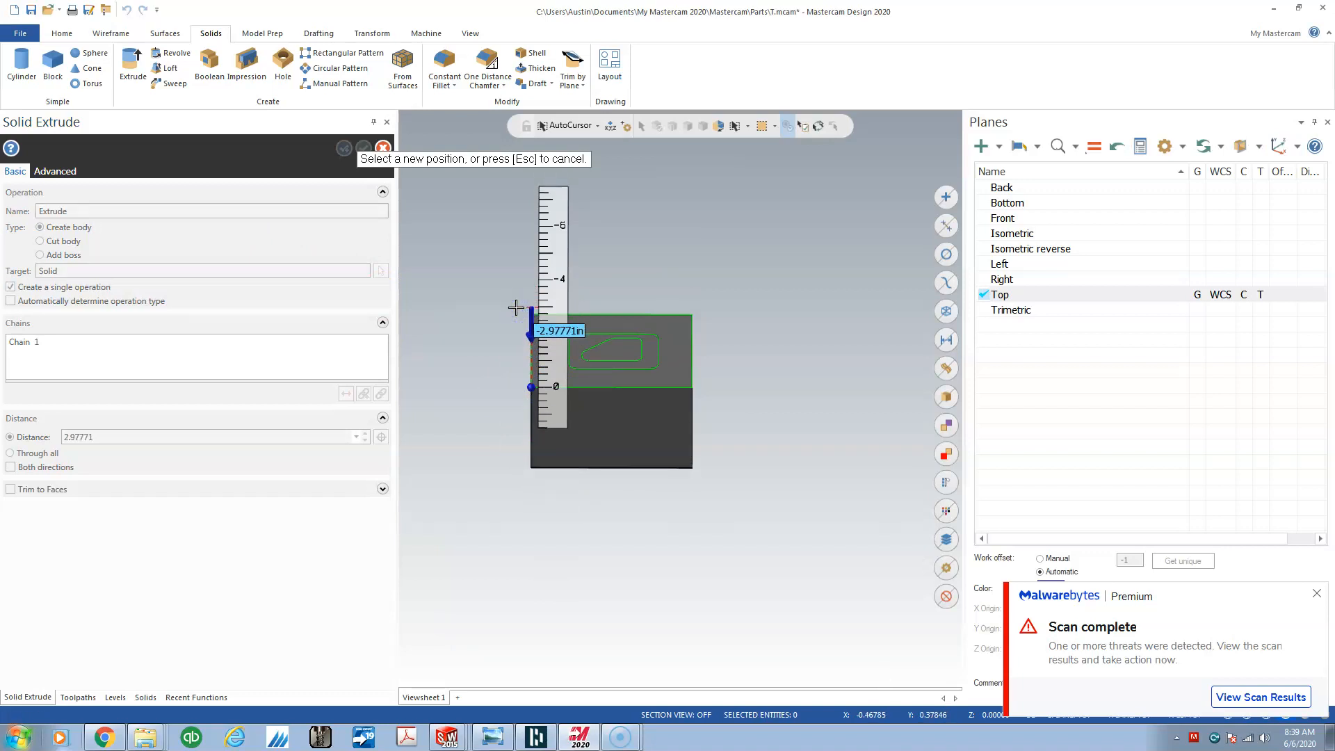
pyautogui.press('Escape')
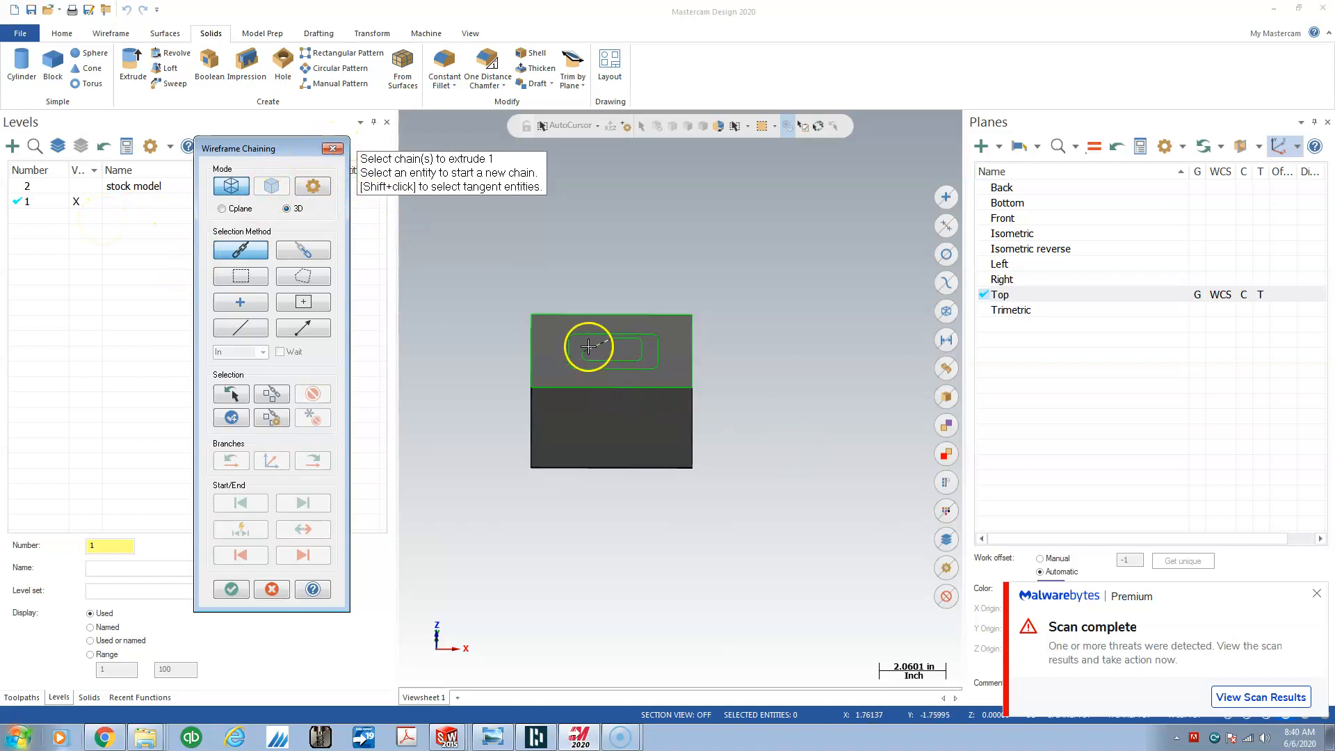
pyautogui.click(332, 149)
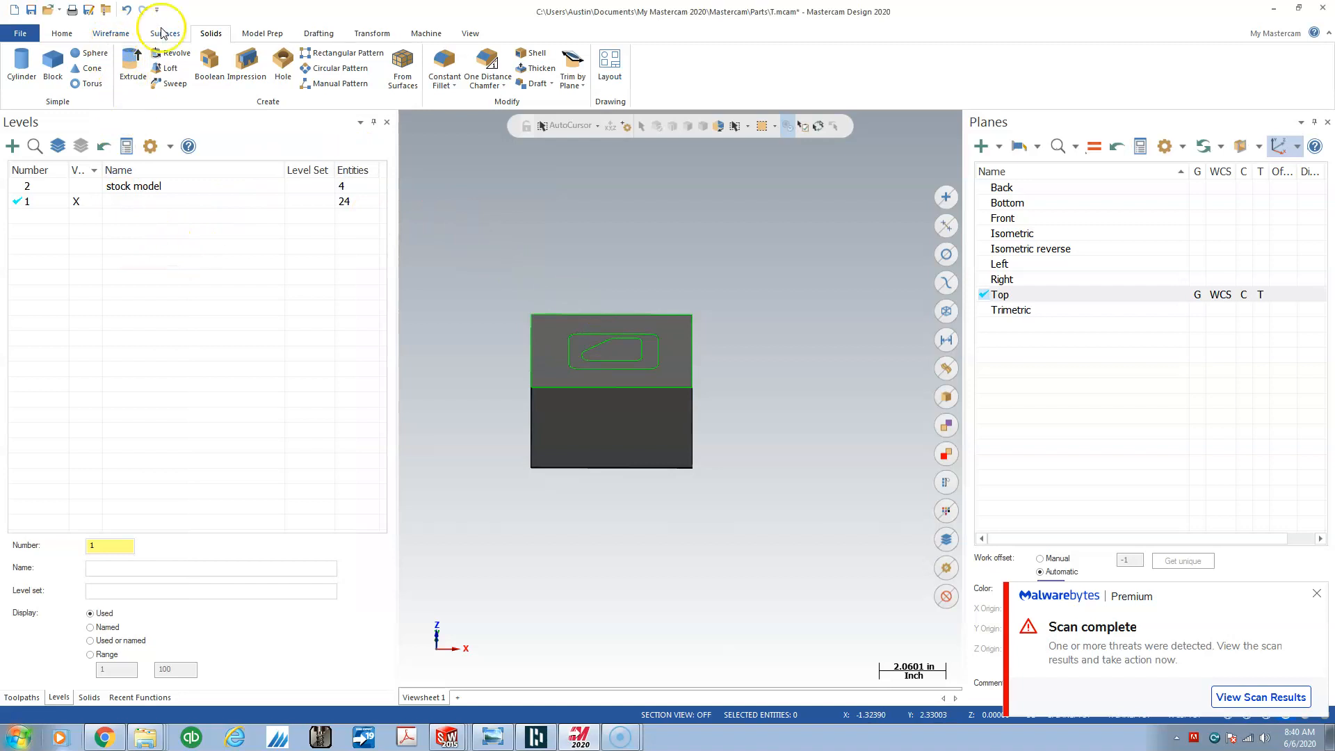
# Select the new solid block and try to assign it to level 2 through its level attribute.
pyautogui.click(579, 346)
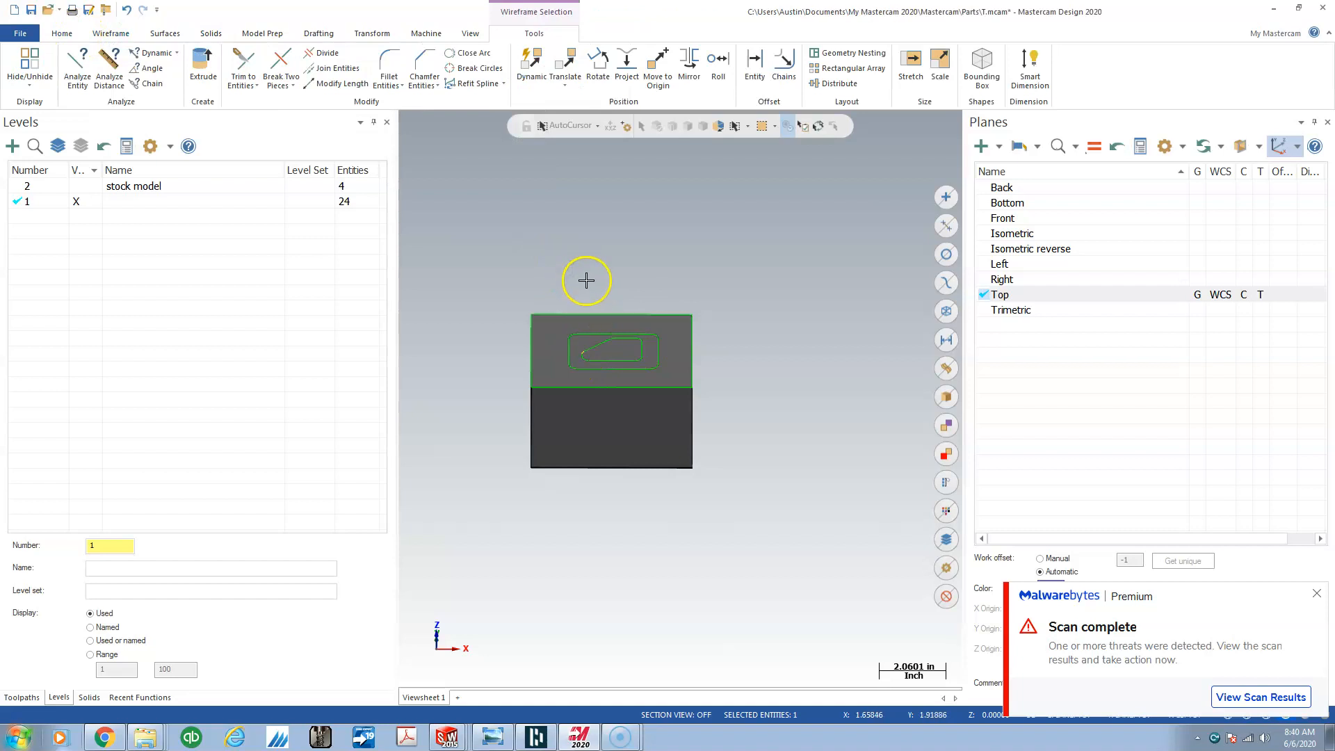
pyautogui.click(579, 345)
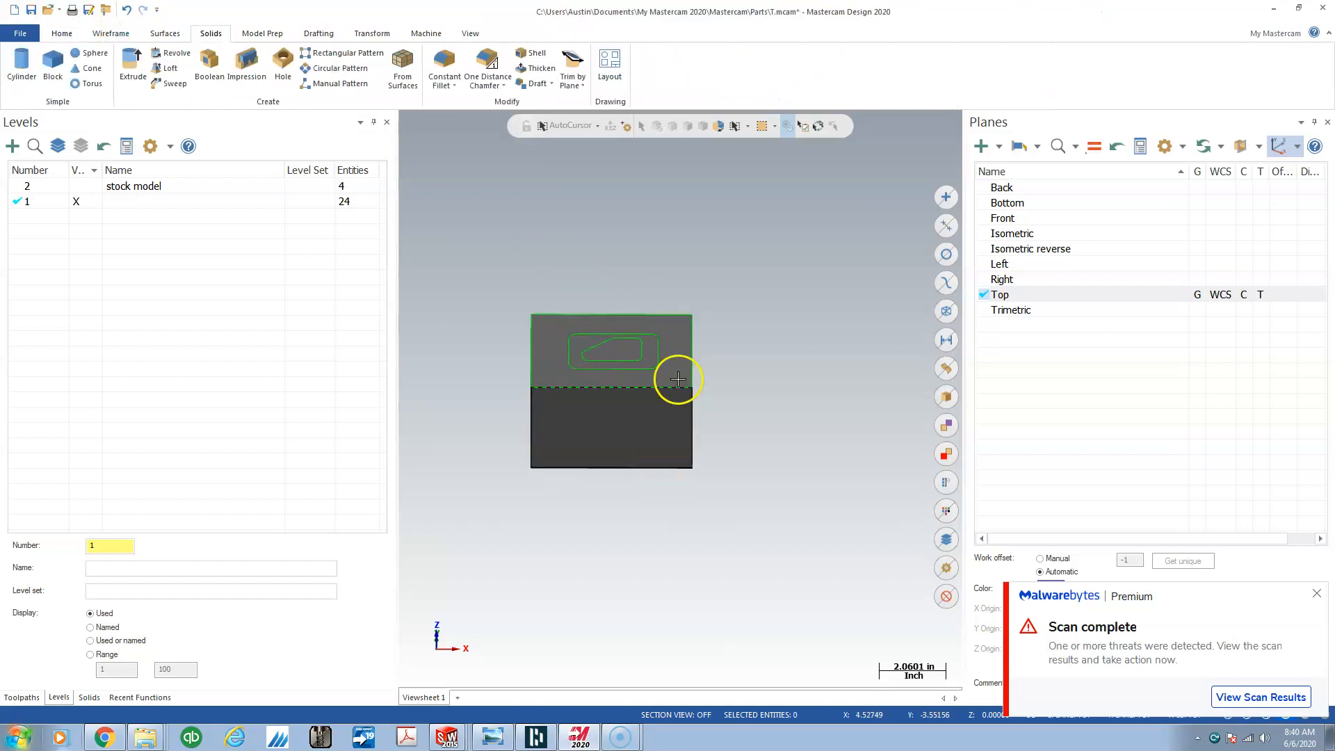
pyautogui.click(658, 435)
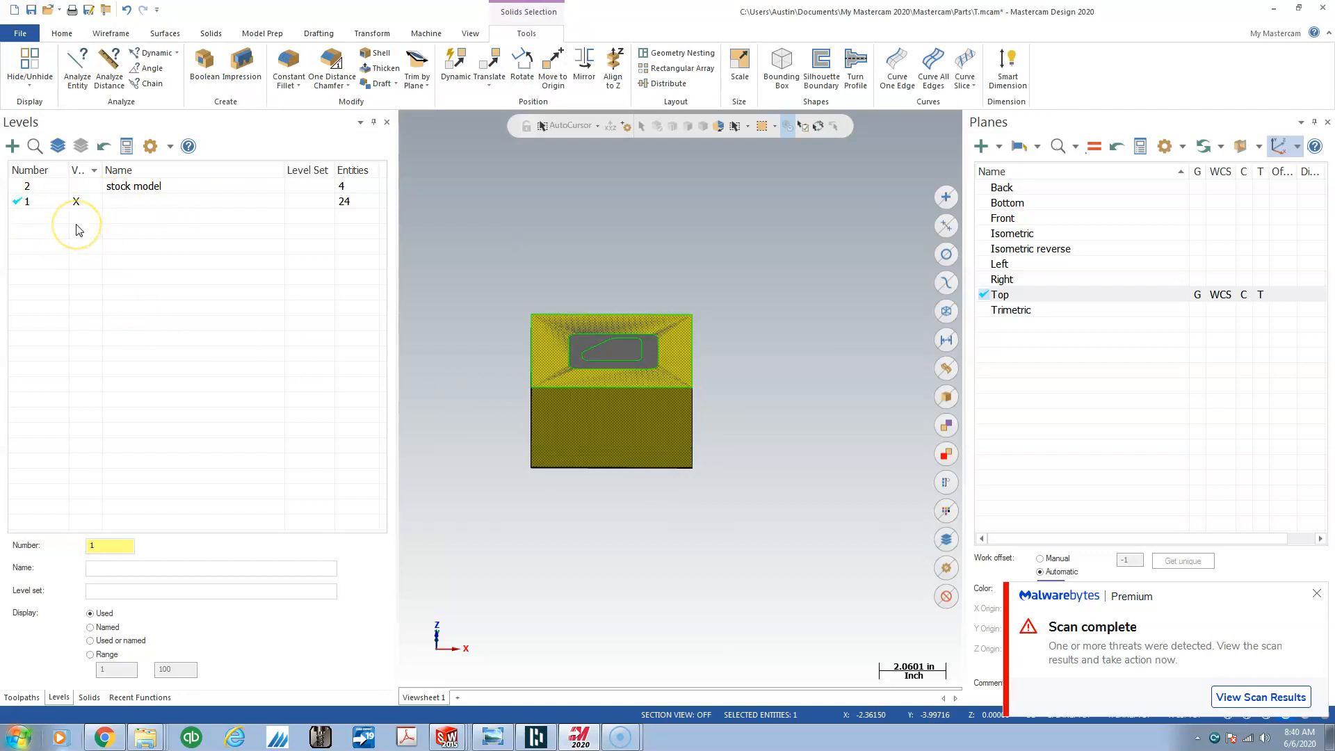
pyautogui.click(583, 342)
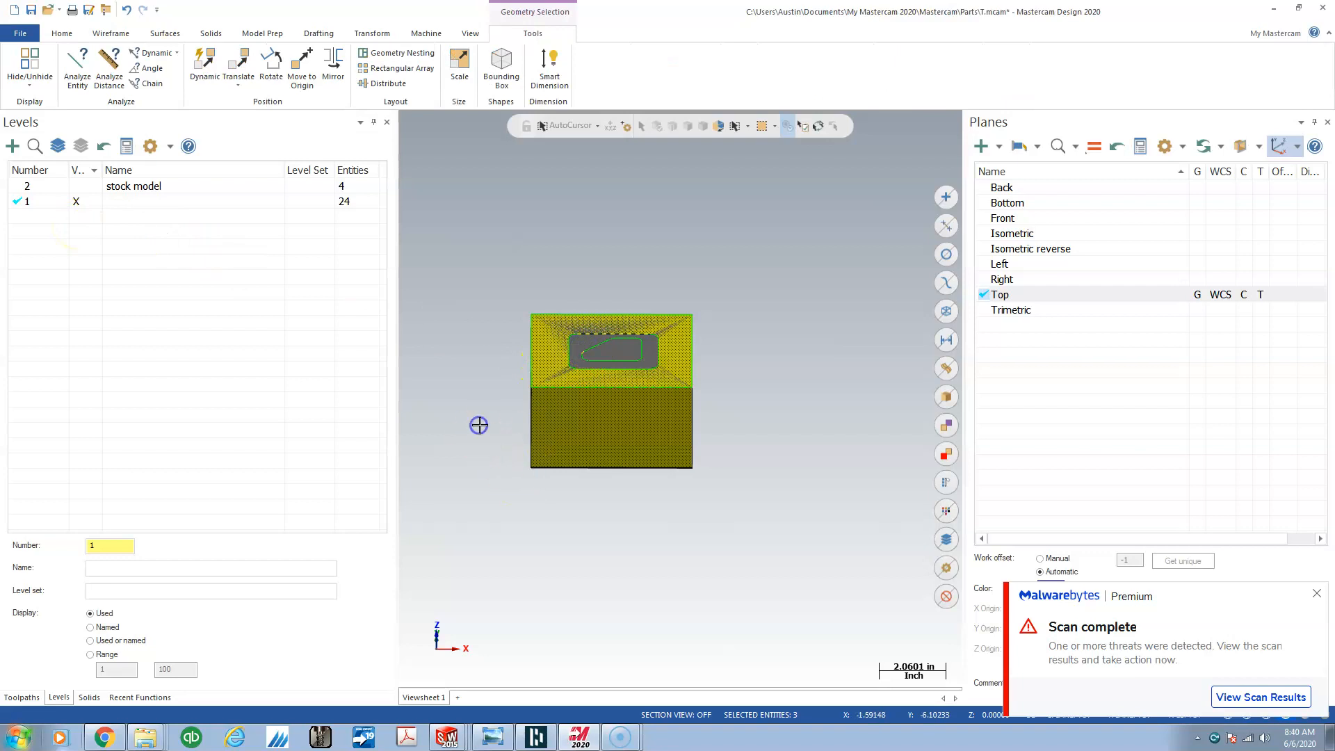
pyautogui.click(554, 423)
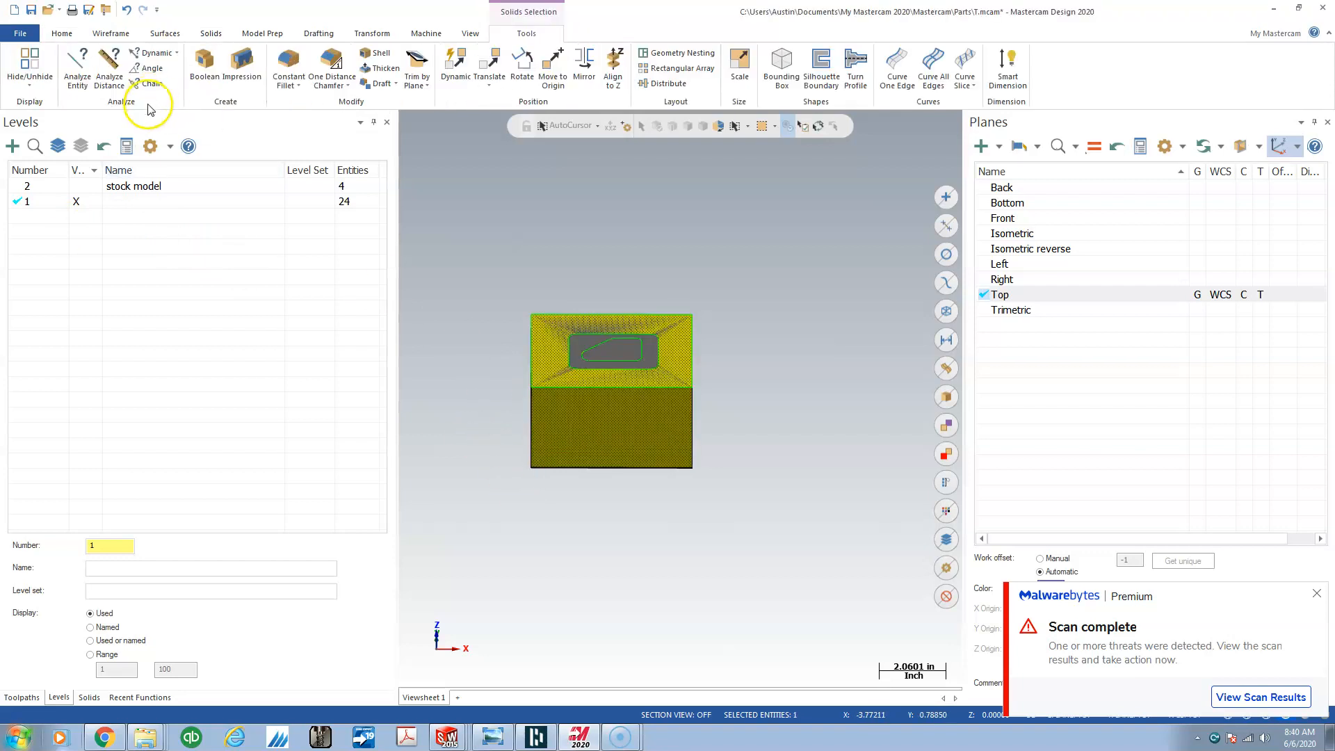
pyautogui.rightClick(623, 453)
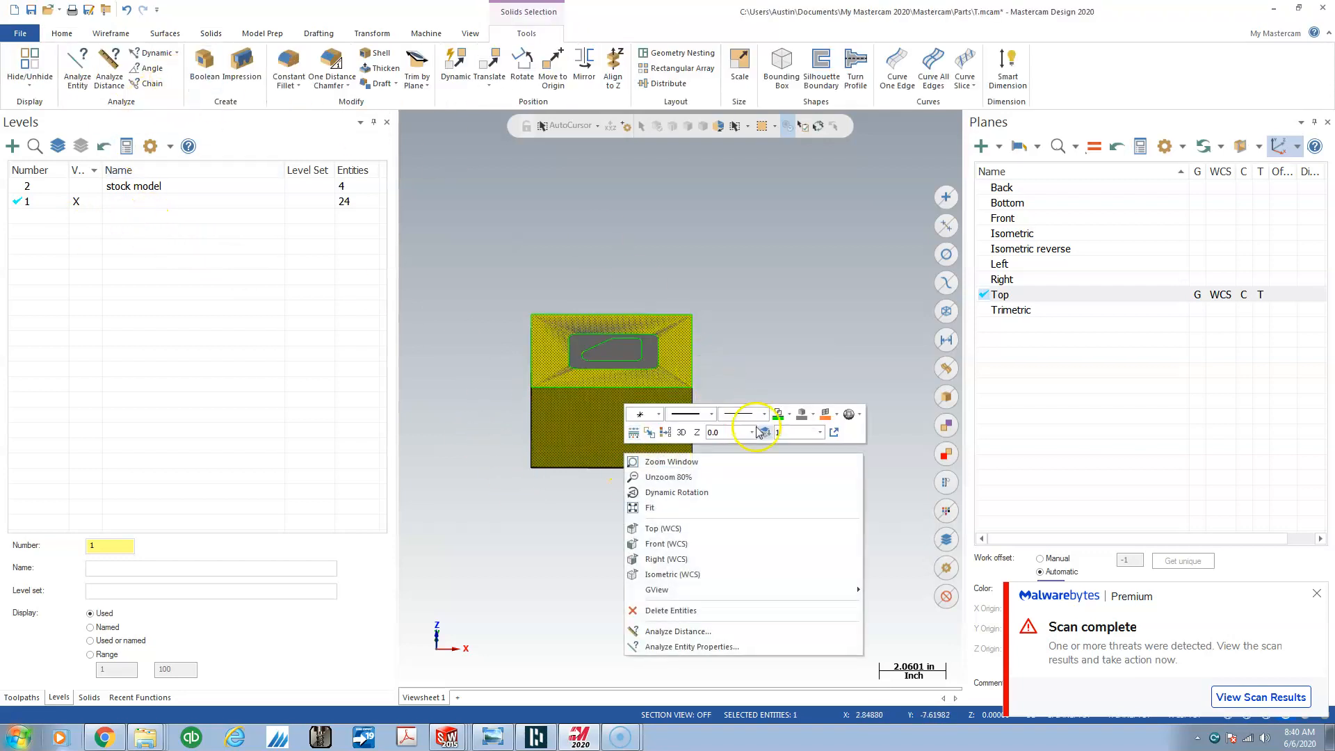
pyautogui.click(780, 433)
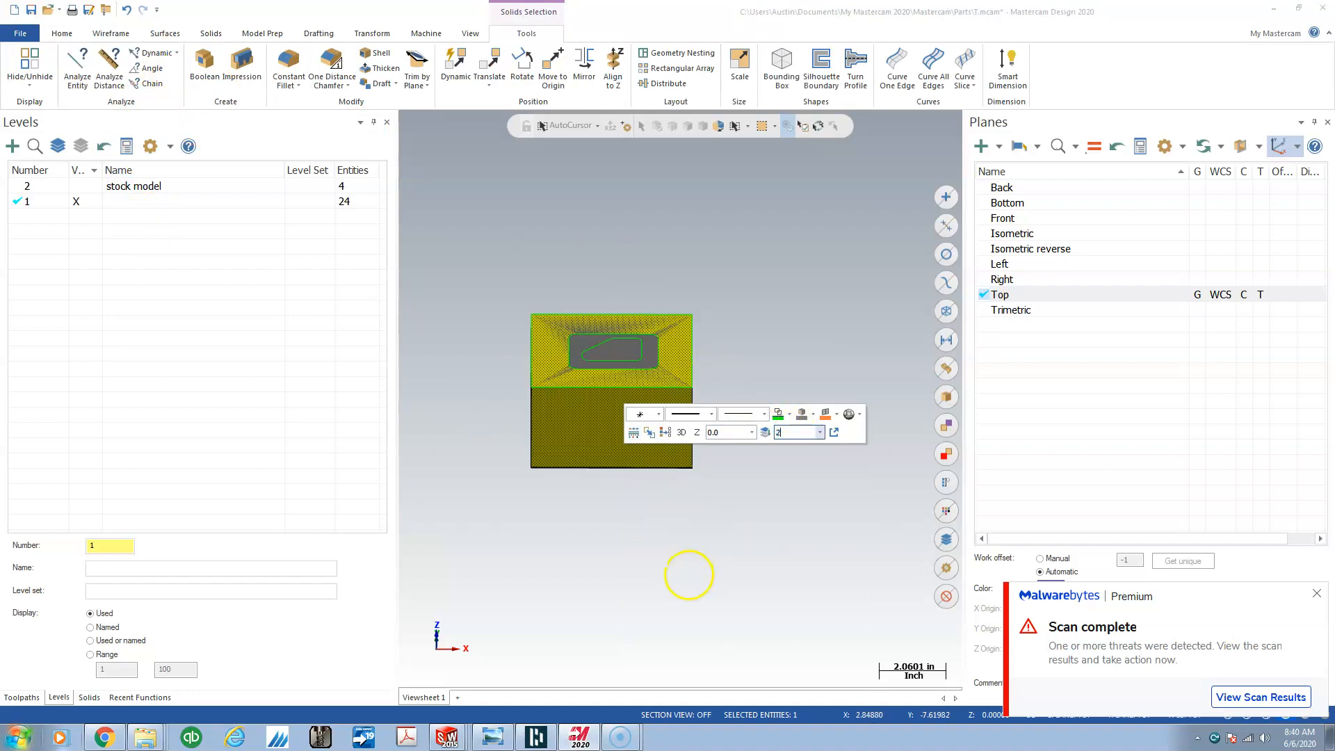
pyautogui.click(692, 573)
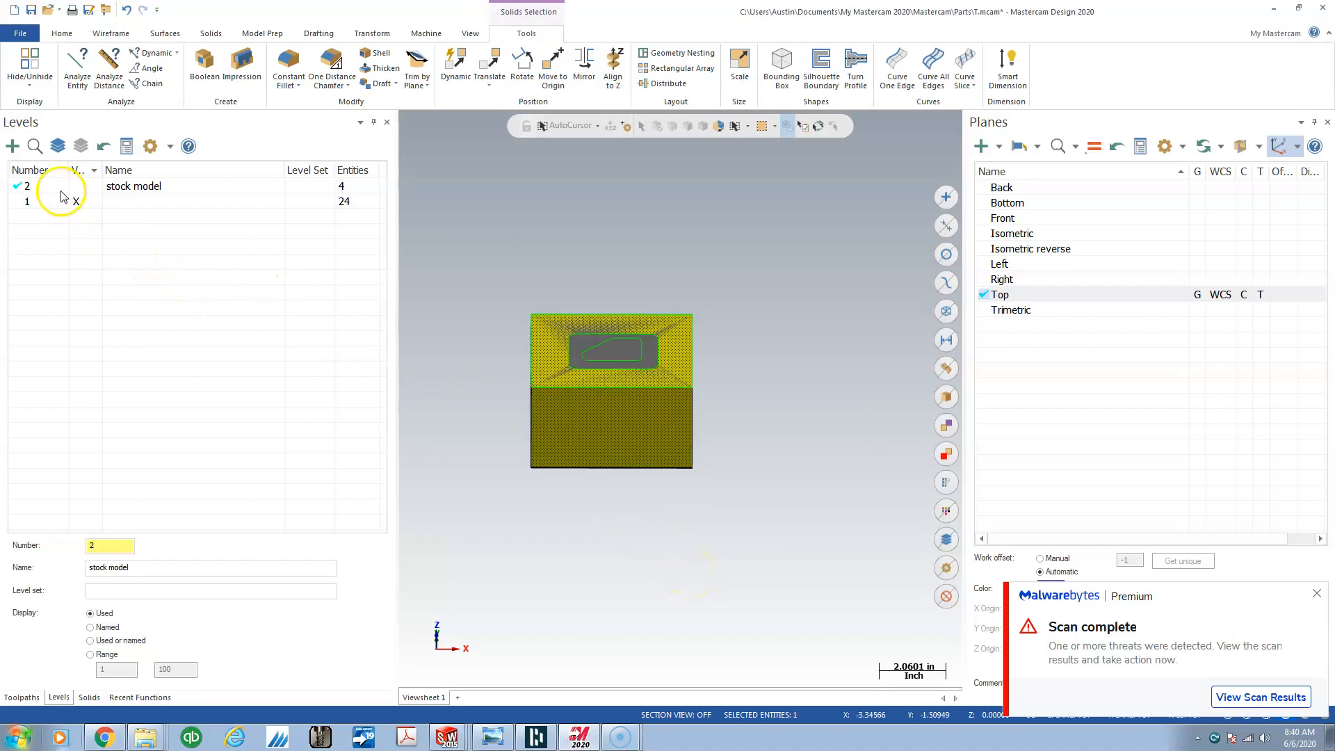
pyautogui.click(442, 422)
pyautogui.click(597, 431)
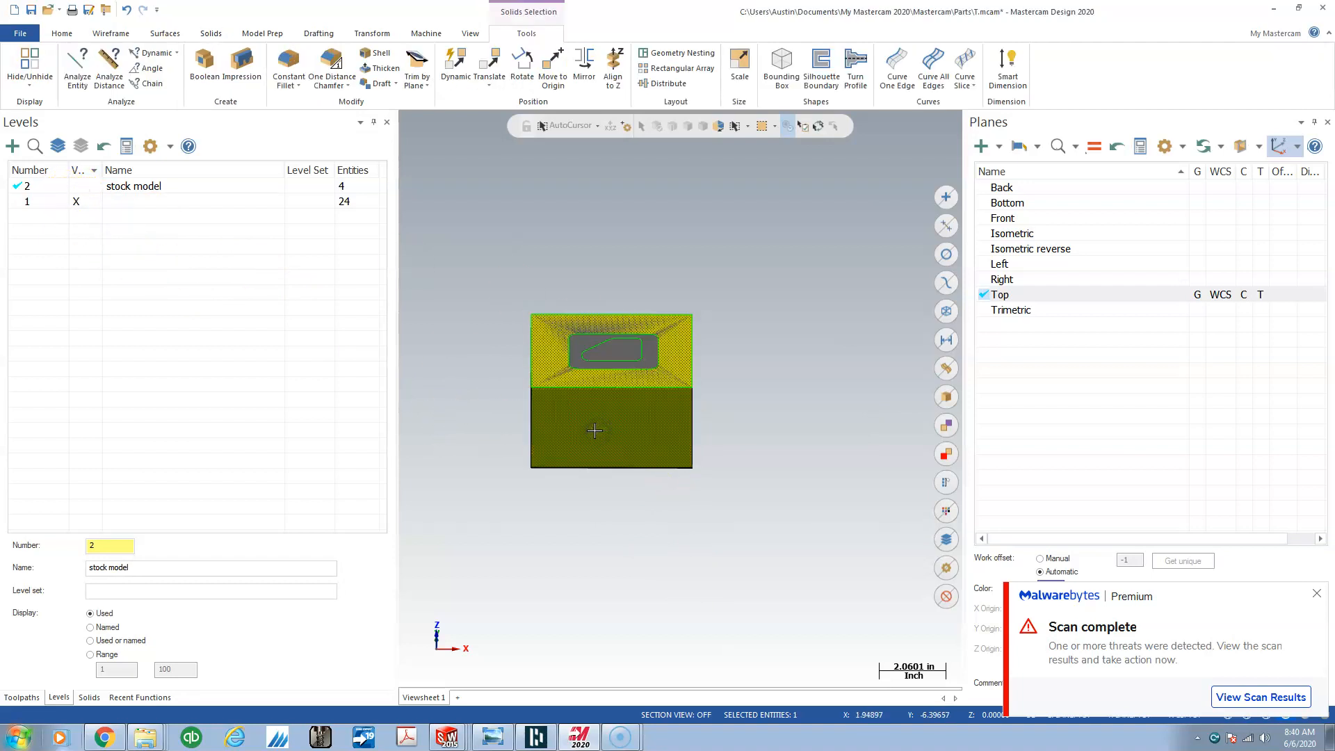
pyautogui.rightClick(594, 431)
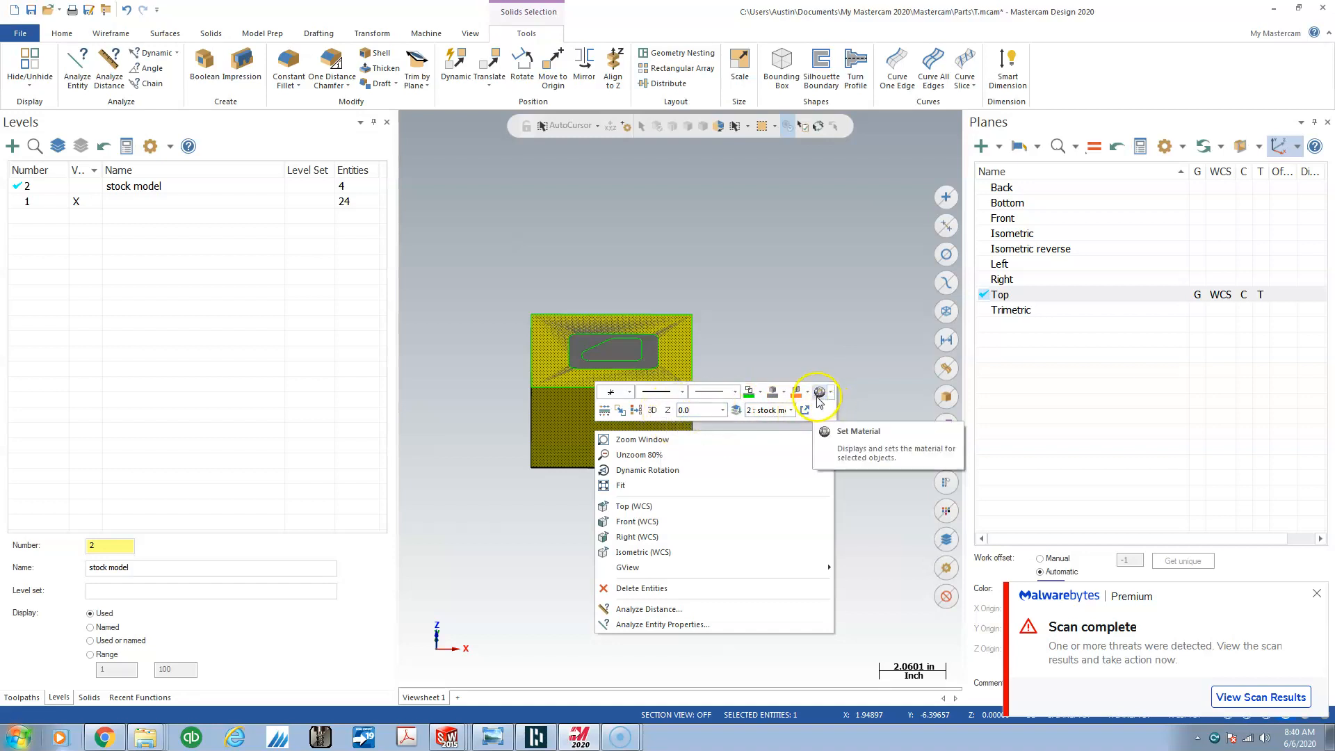
pyautogui.click(760, 340)
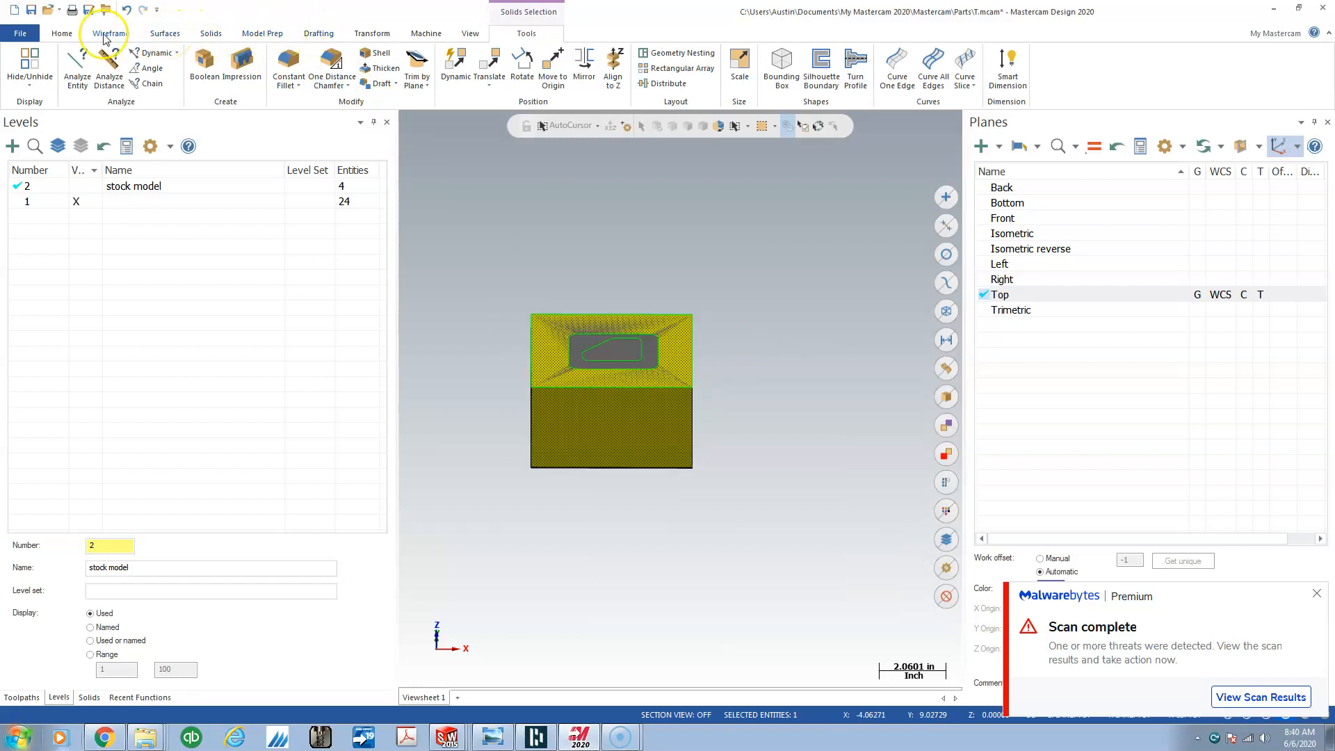
# Move the selected solid to level 2 with Translate, declining to move its defining wireframe entities.
pyautogui.click(372, 34)
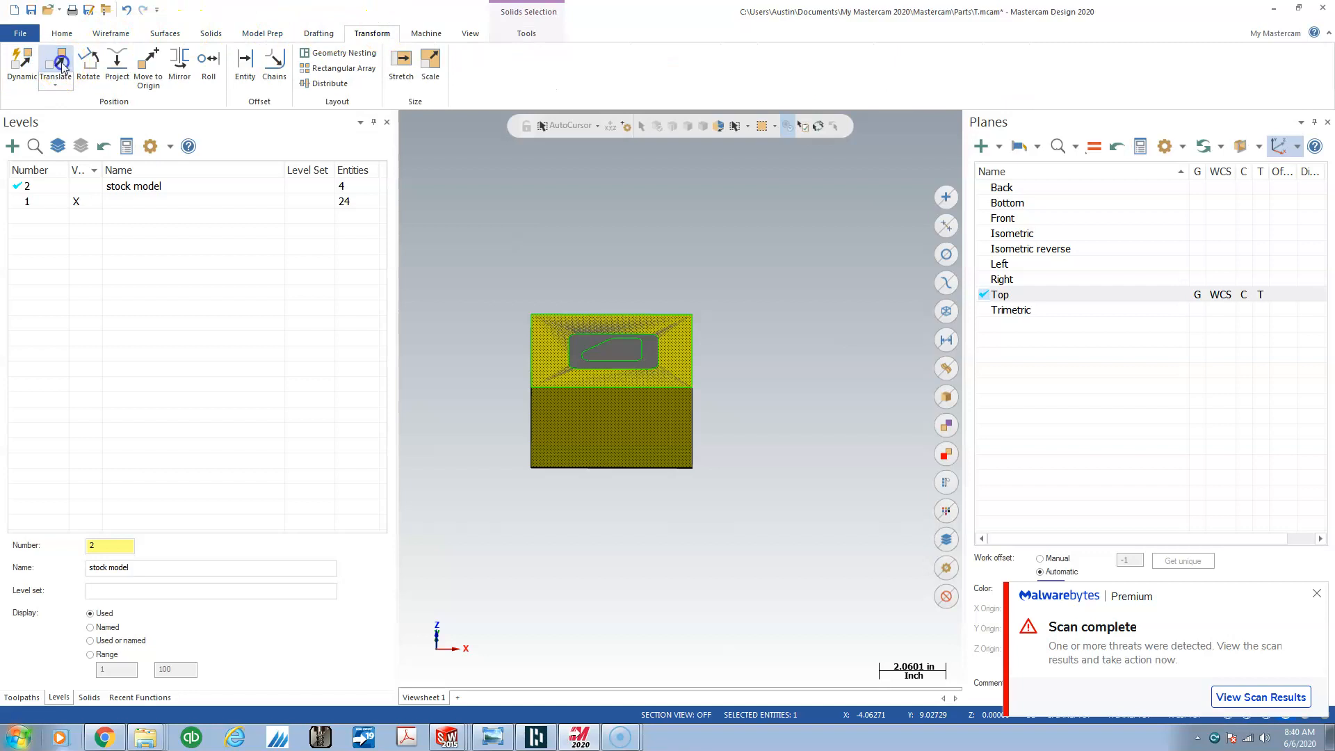
pyautogui.click(55, 171)
pyautogui.click(11, 268)
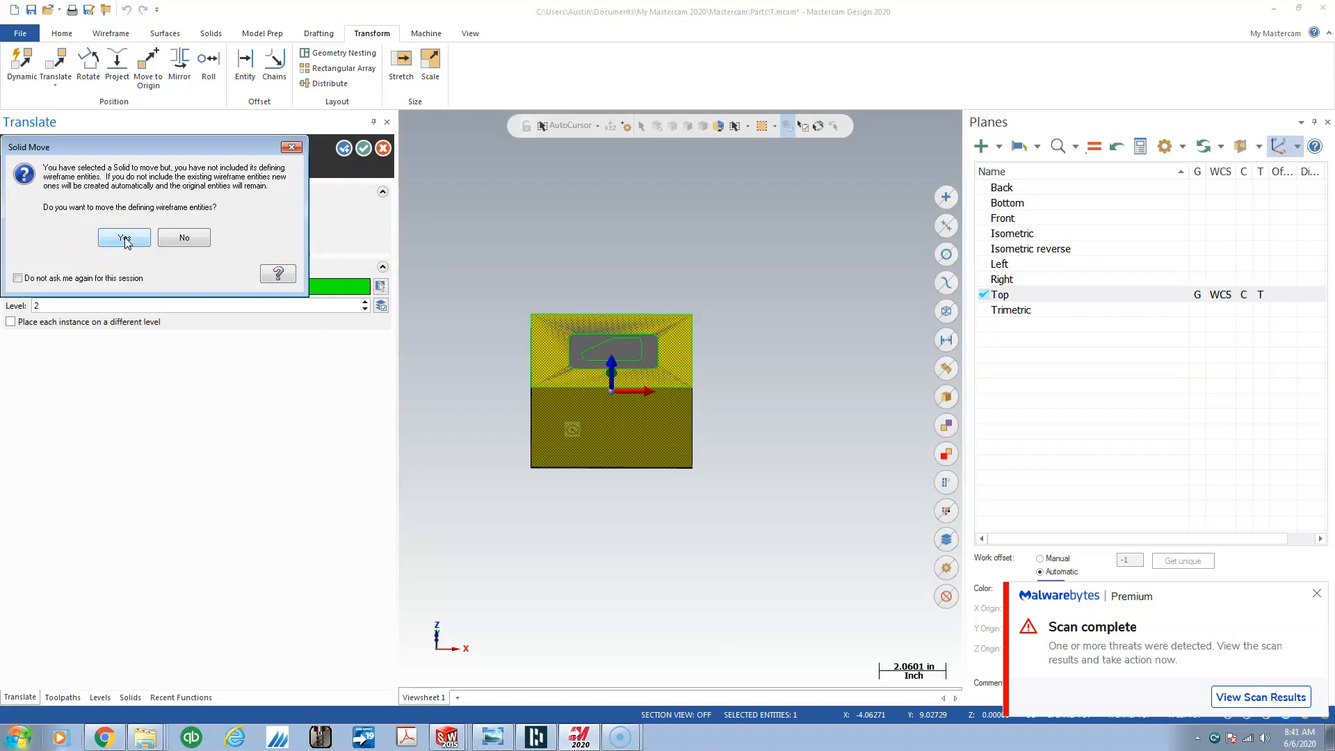
pyautogui.click(167, 242)
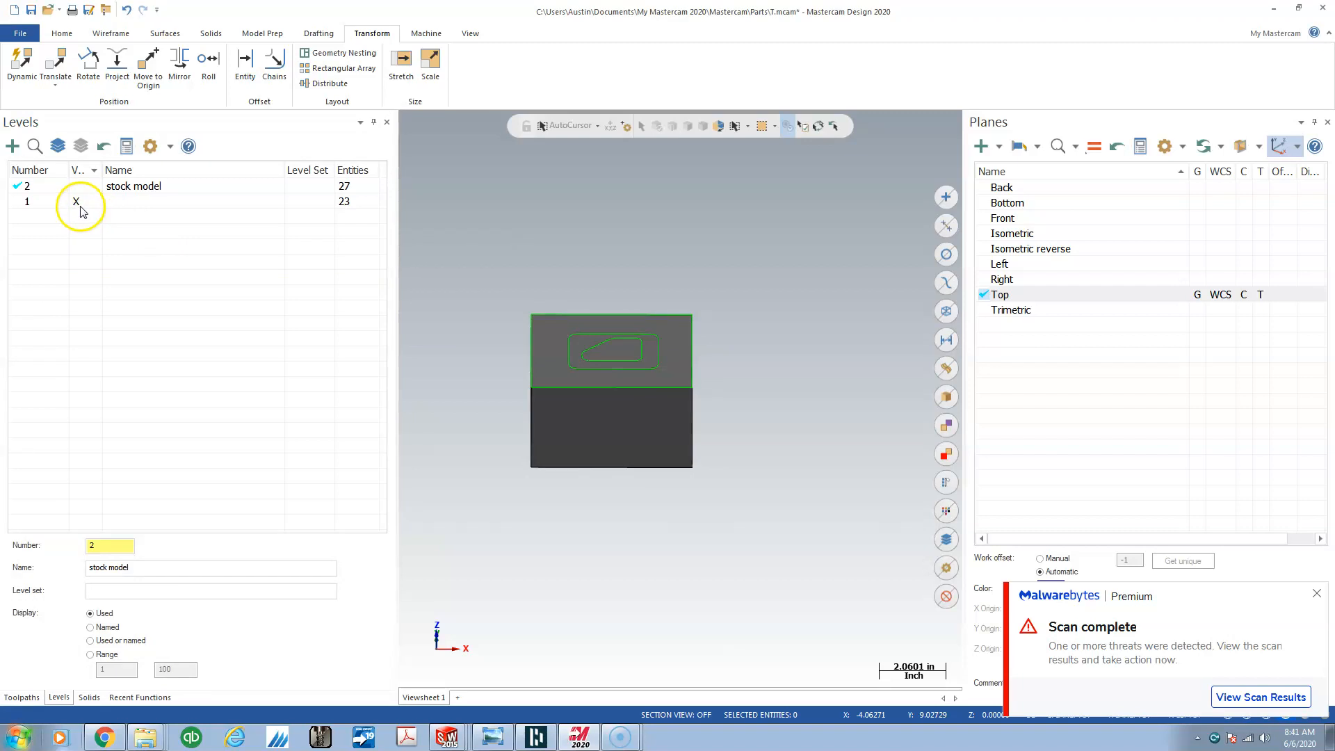
# Compare the geometry on levels 1 and 2, make level 1 active and hide the stock model level.
pyautogui.click(80, 206)
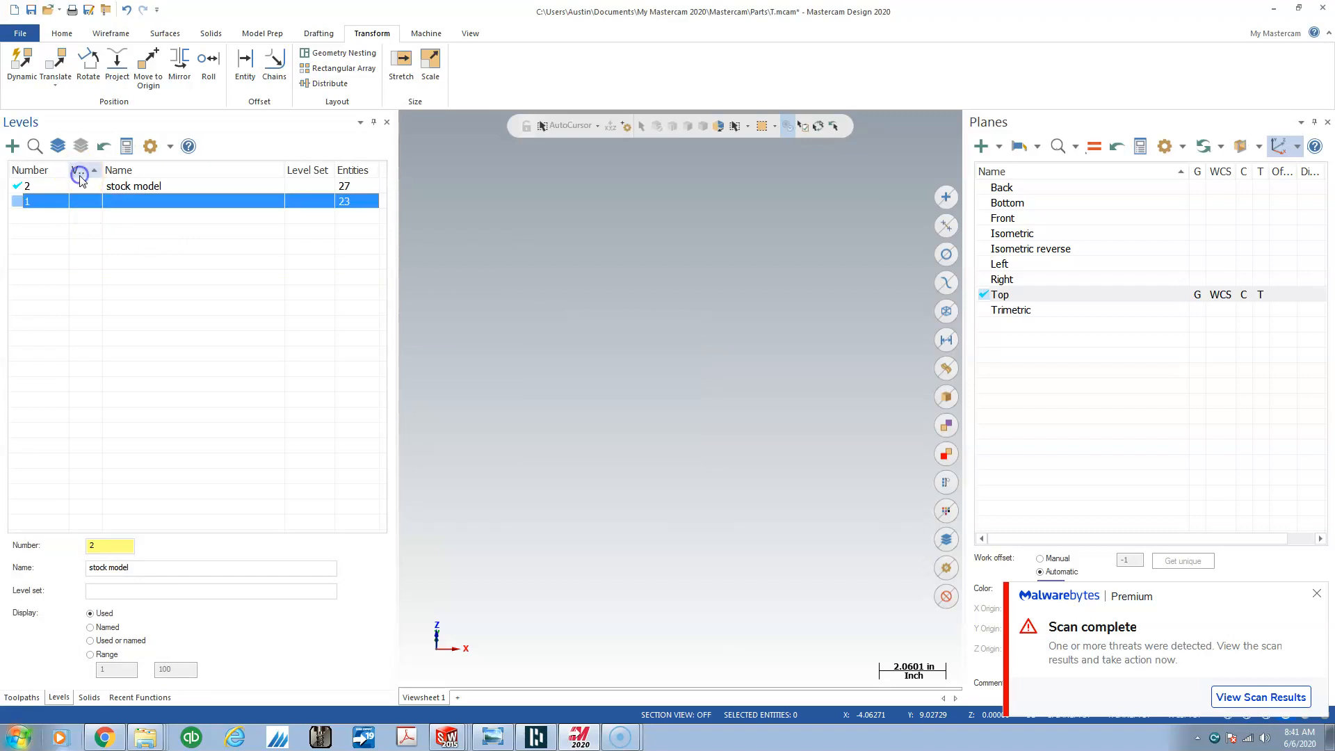
pyautogui.click(79, 186)
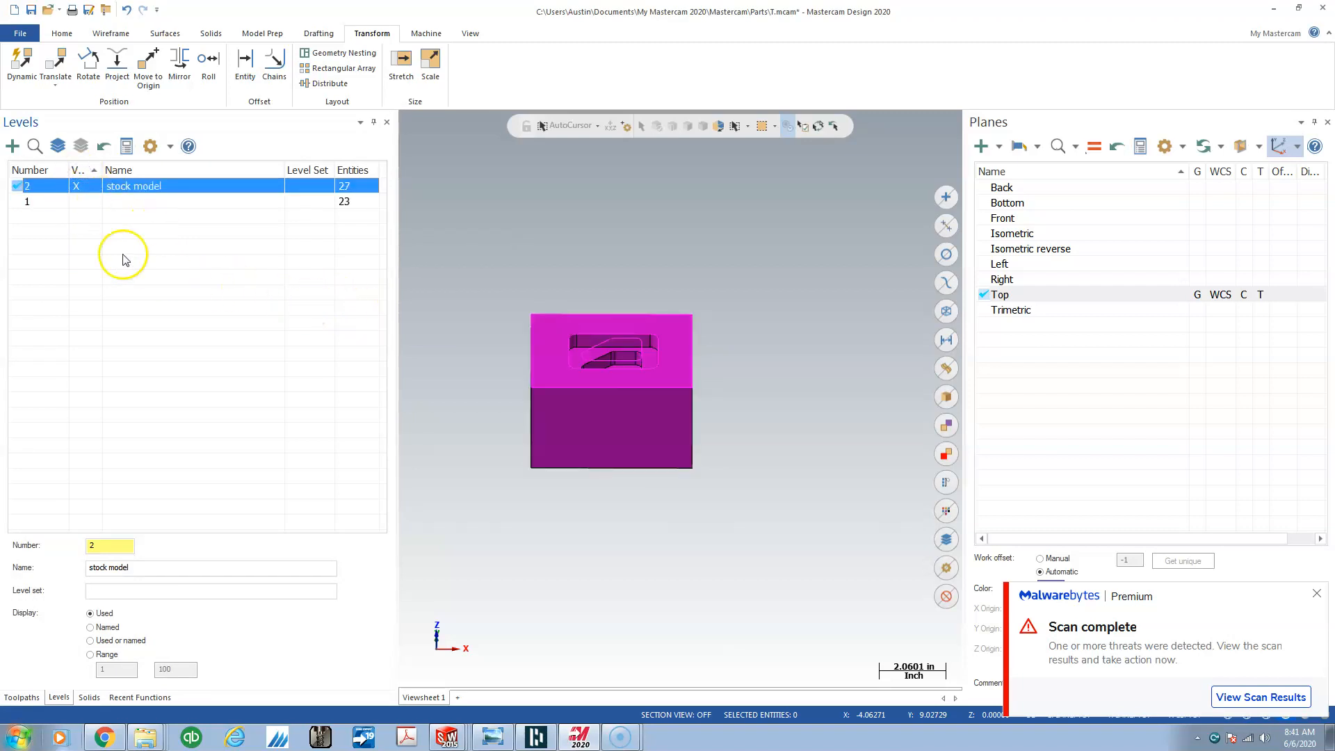
pyautogui.click(75, 206)
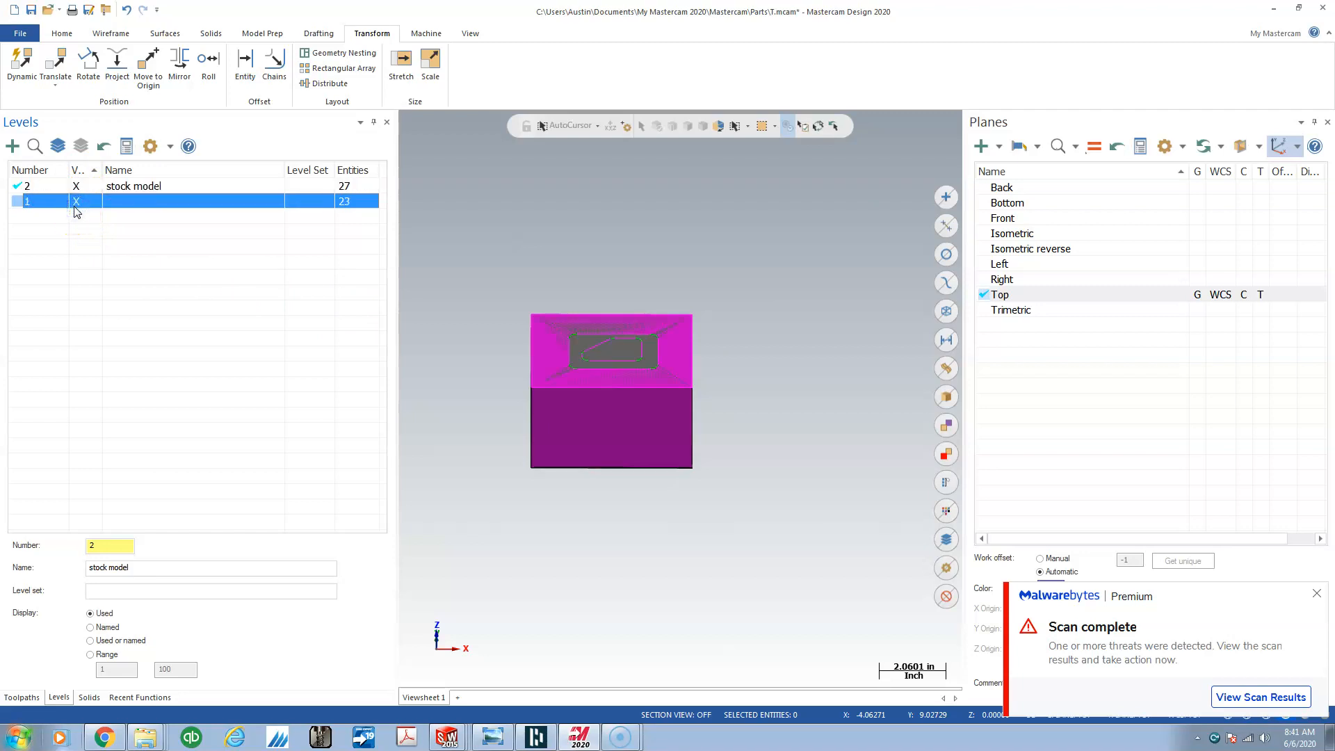
pyautogui.click(23, 201)
pyautogui.click(74, 186)
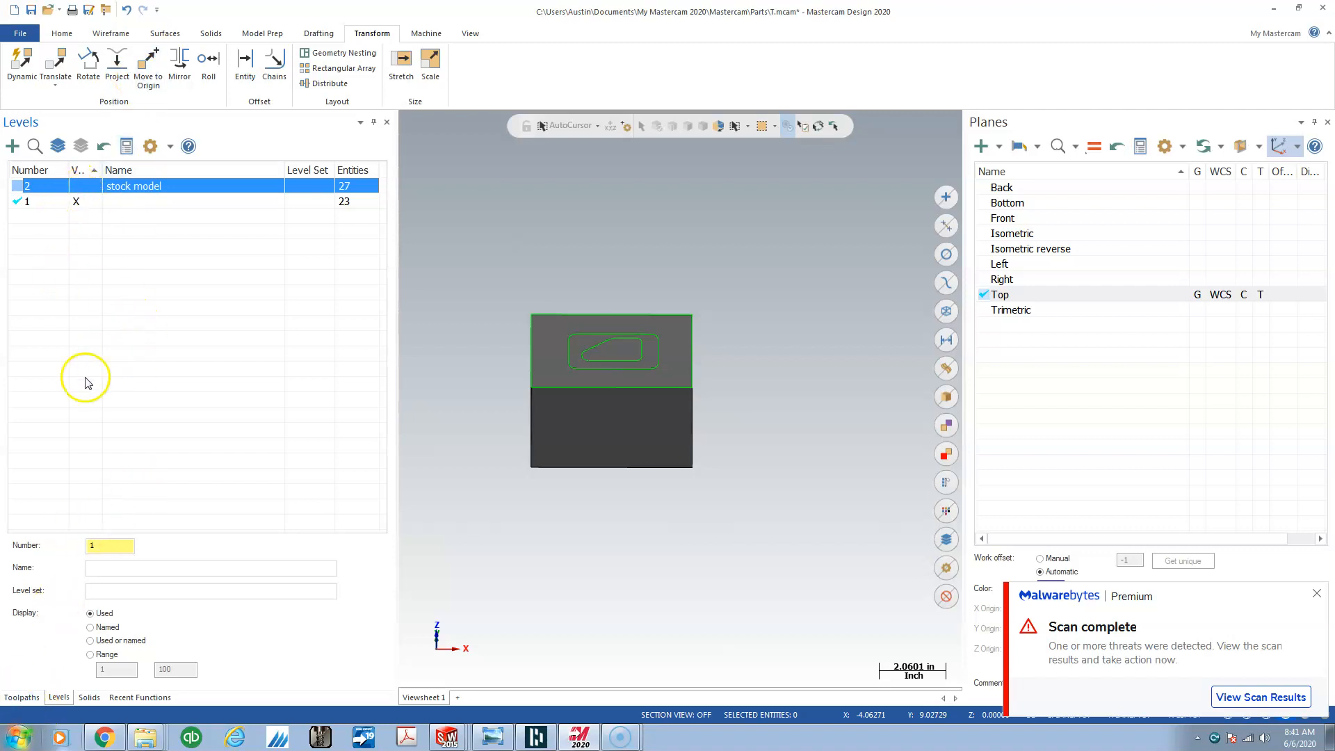
# Add the DOOSAN_DNM_5700 mill as the machine definition and dismiss the antivirus notification.
pyautogui.click(428, 36)
pyautogui.click(25, 86)
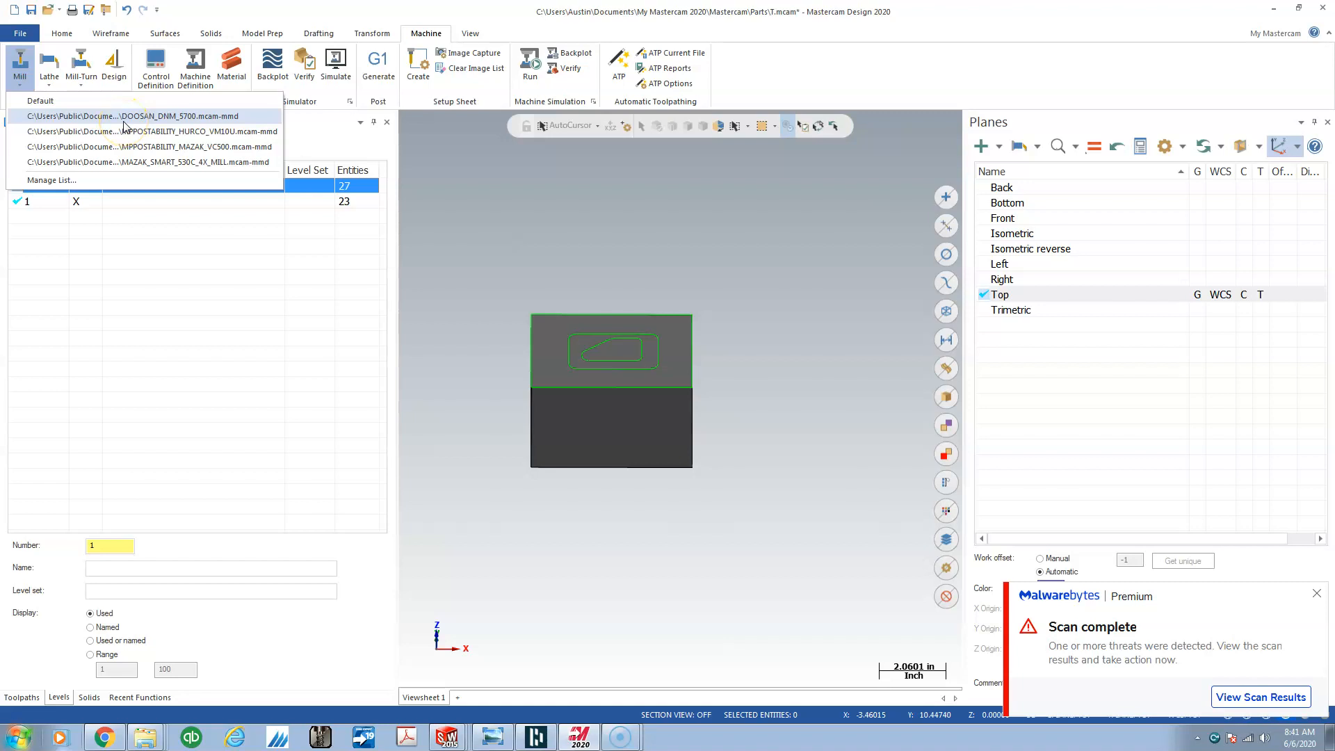
pyautogui.click(124, 119)
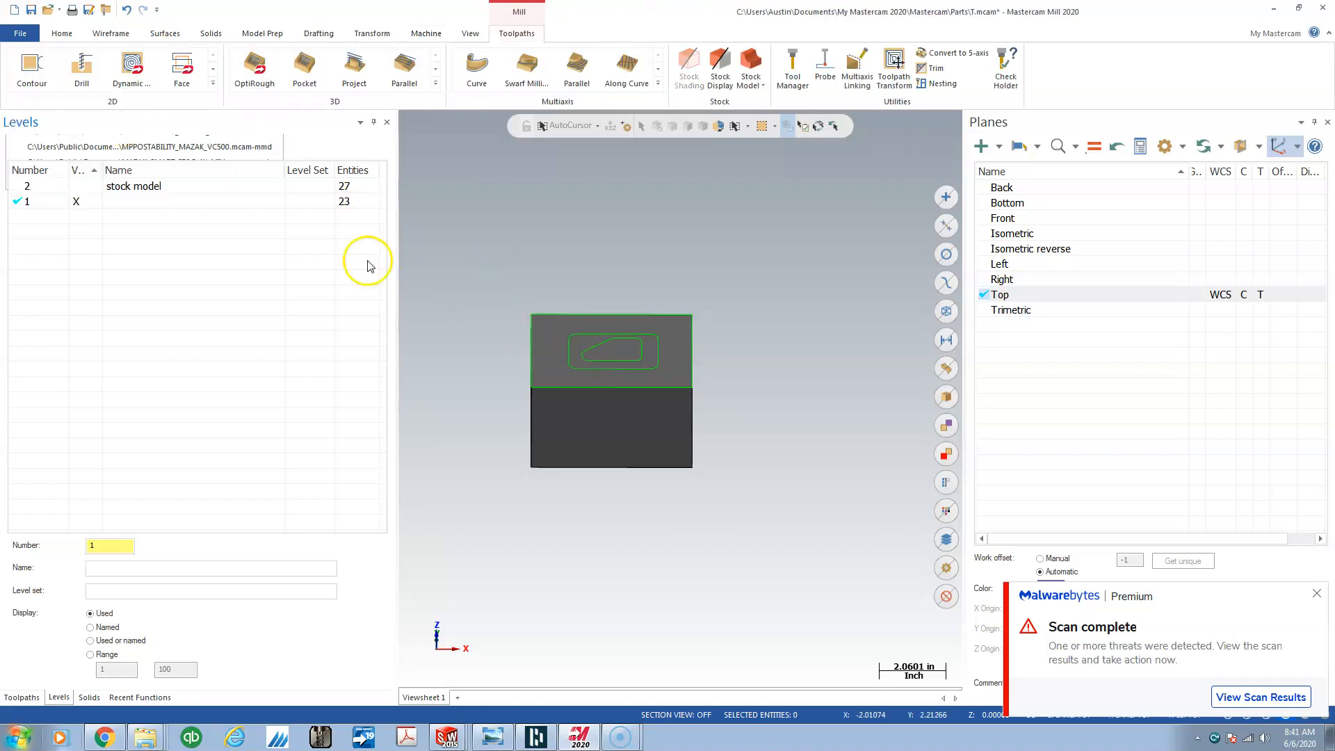
pyautogui.click(1316, 593)
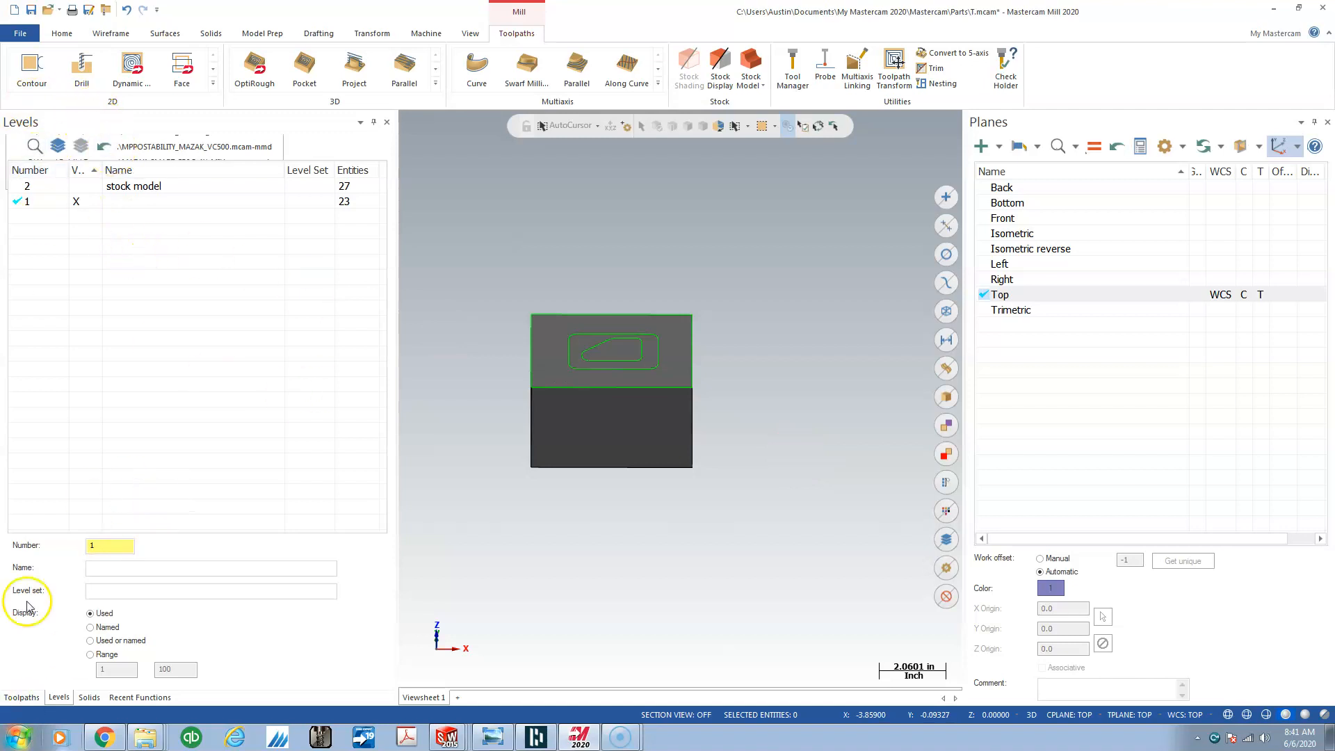
# Set the machine group's stock shape to Solid/Mesh, pick the plain block solid as the stock and accept the setup.
pyautogui.click(23, 698)
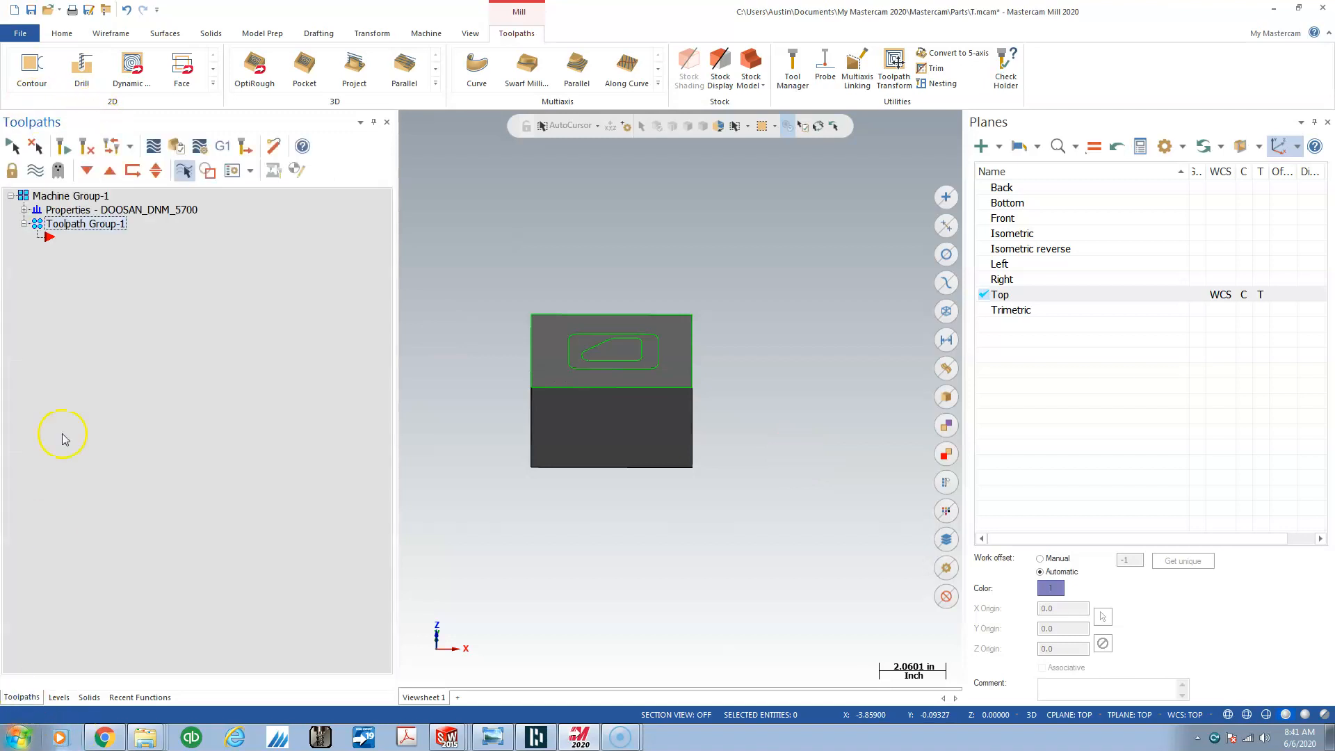
pyautogui.click(25, 210)
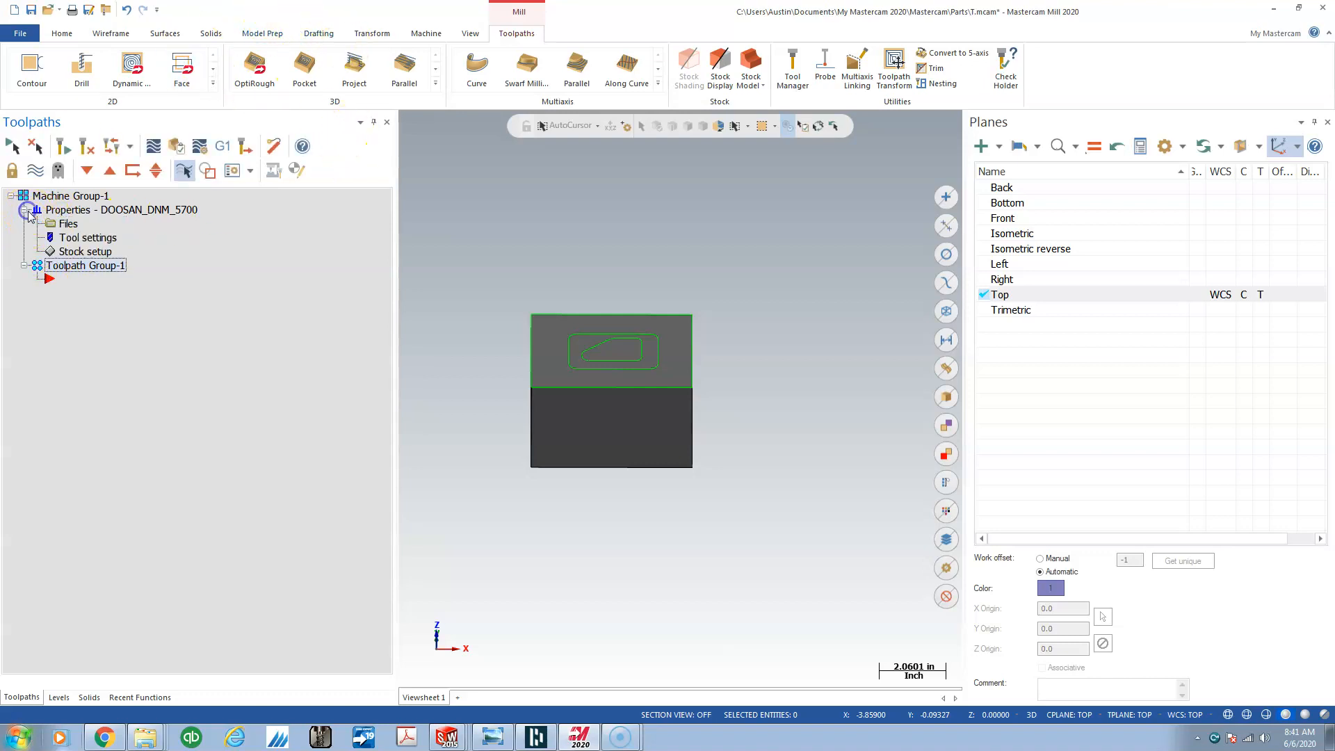
pyautogui.click(82, 250)
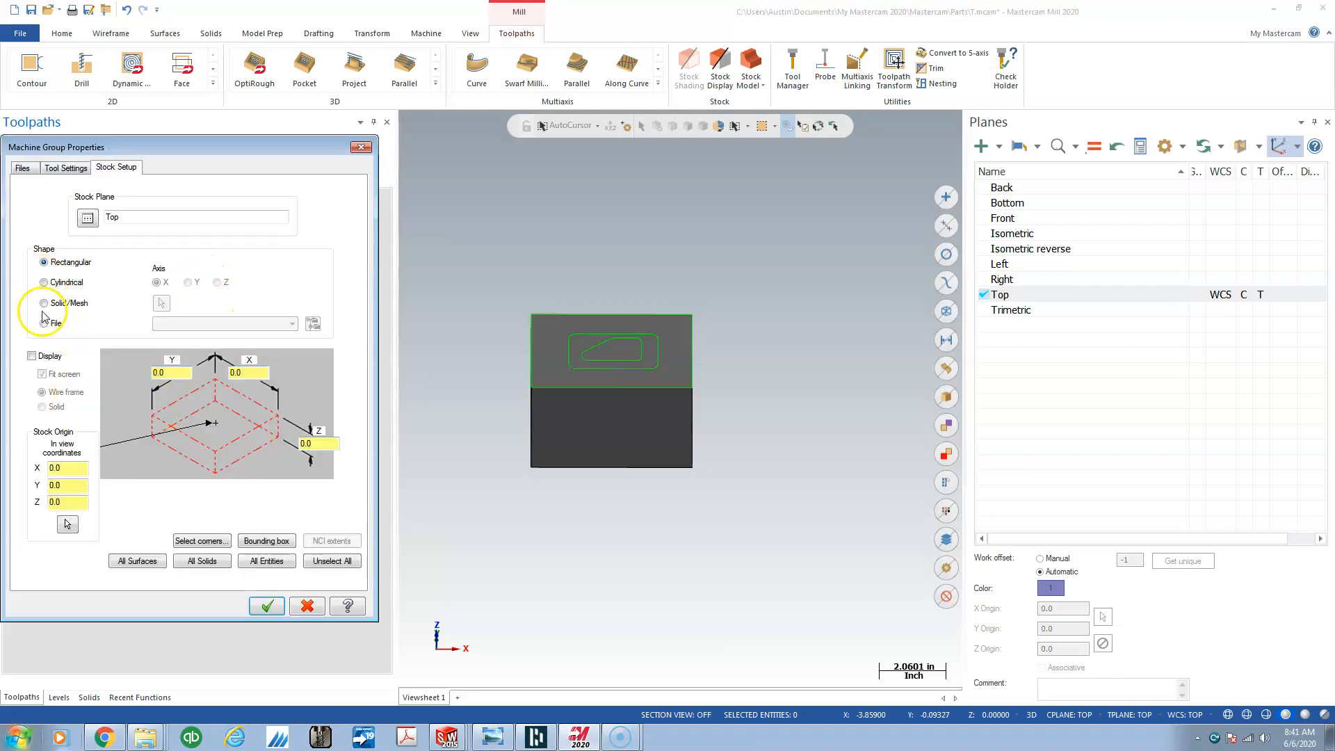
pyautogui.click(44, 305)
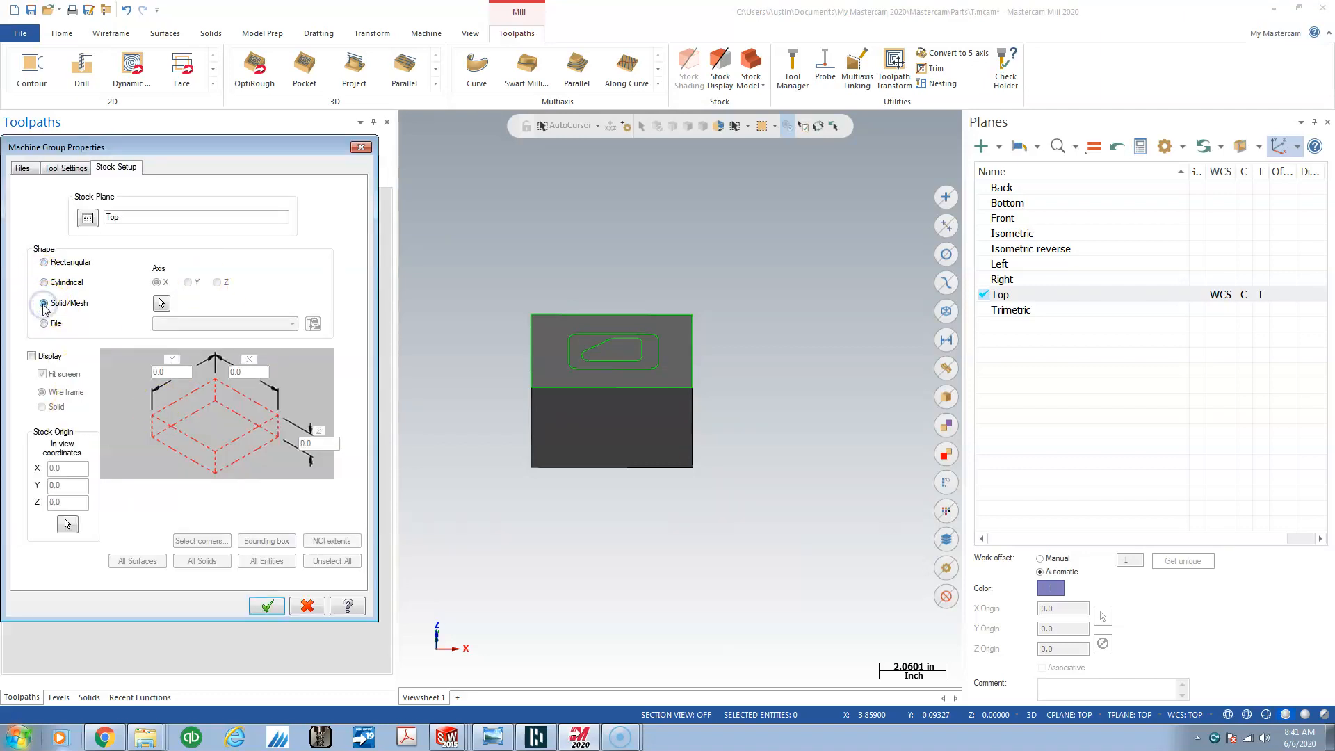
pyautogui.click(160, 302)
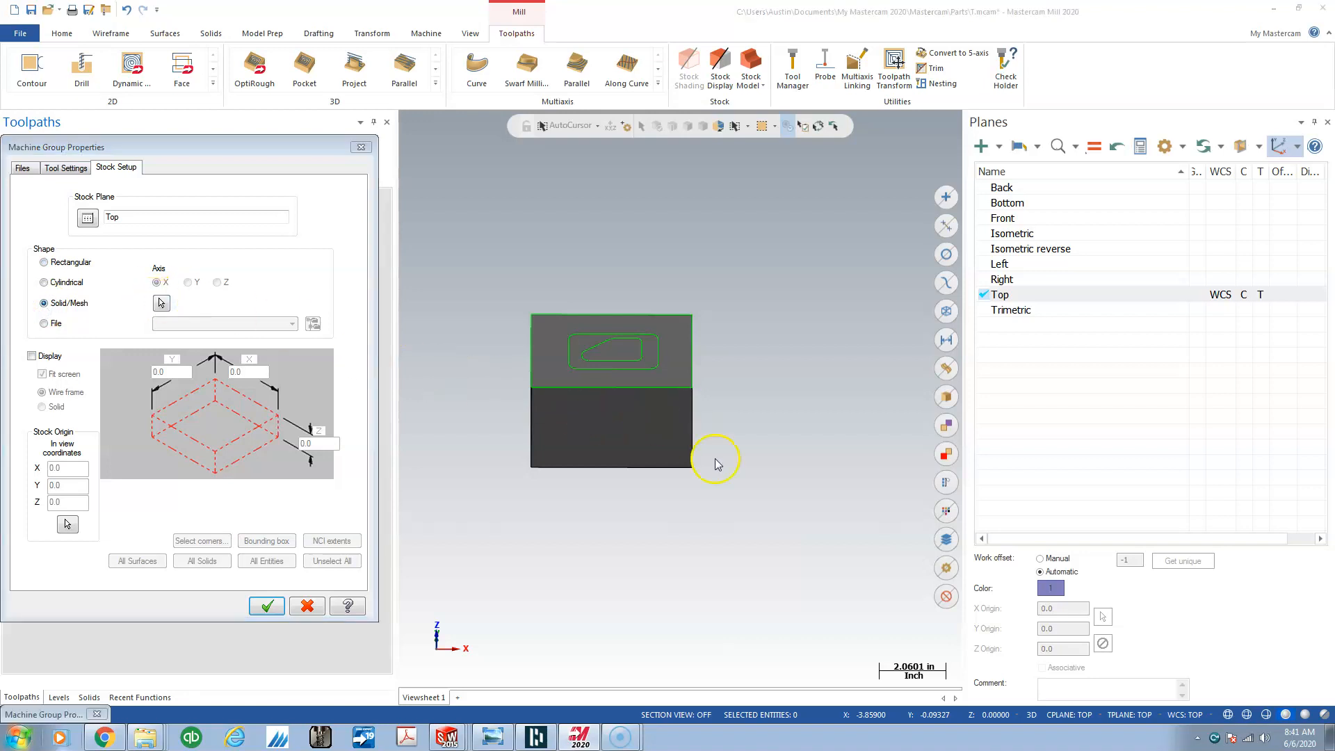
pyautogui.click(642, 427)
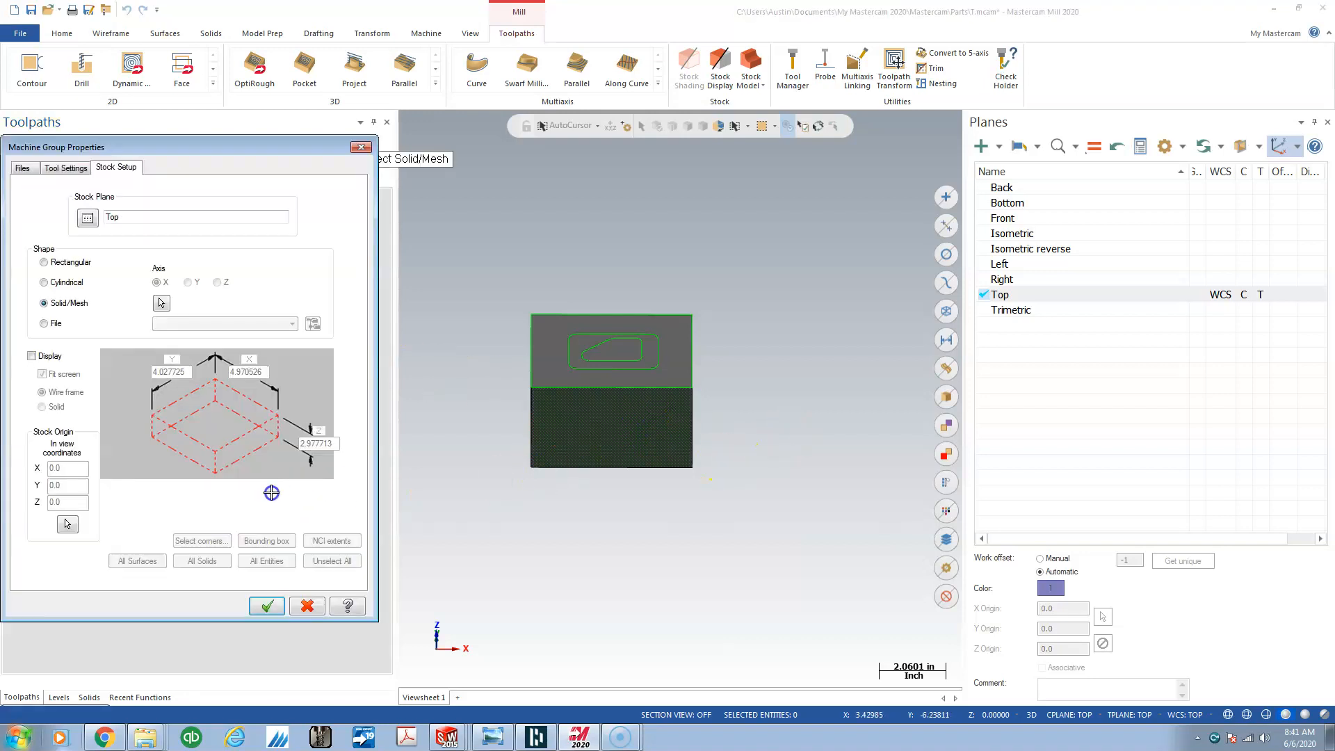
pyautogui.click(264, 605)
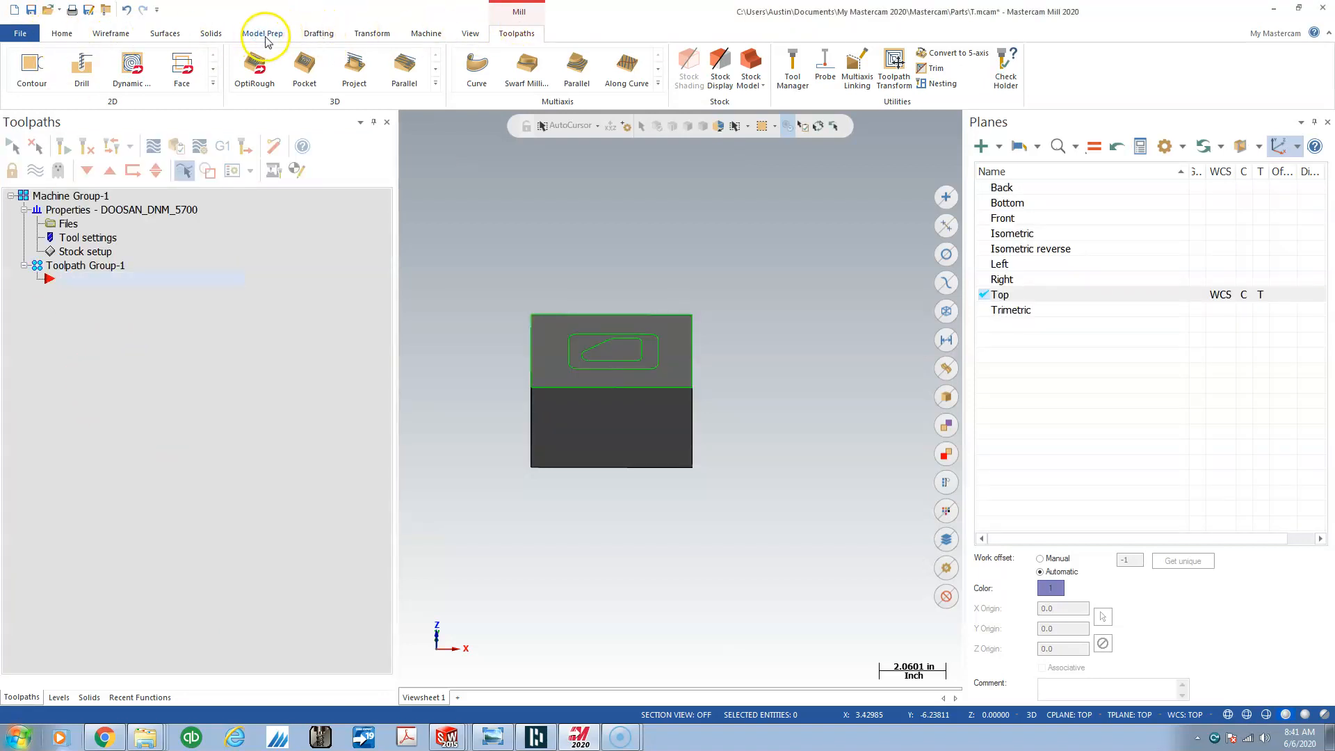
# Examine the stock model level's geometry together with level 1, and hide the stock model level again.
pyautogui.click(59, 697)
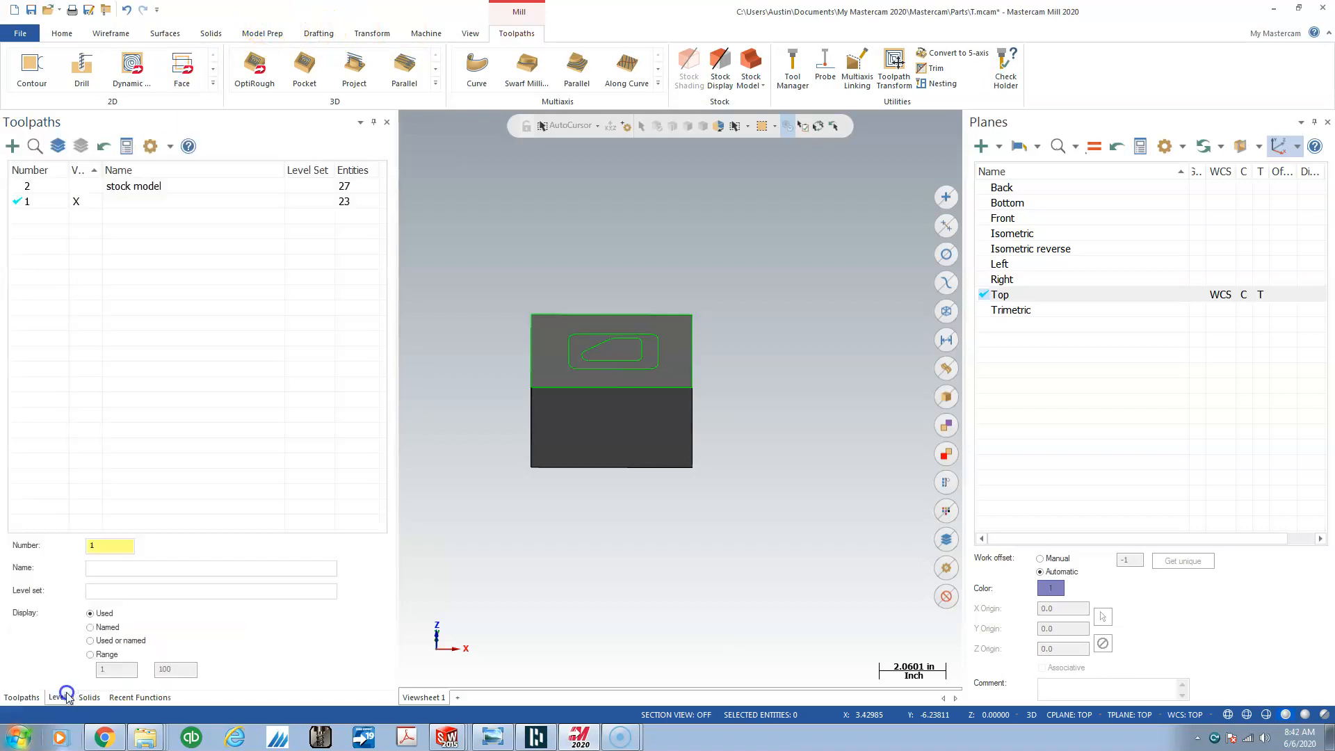
pyautogui.click(75, 187)
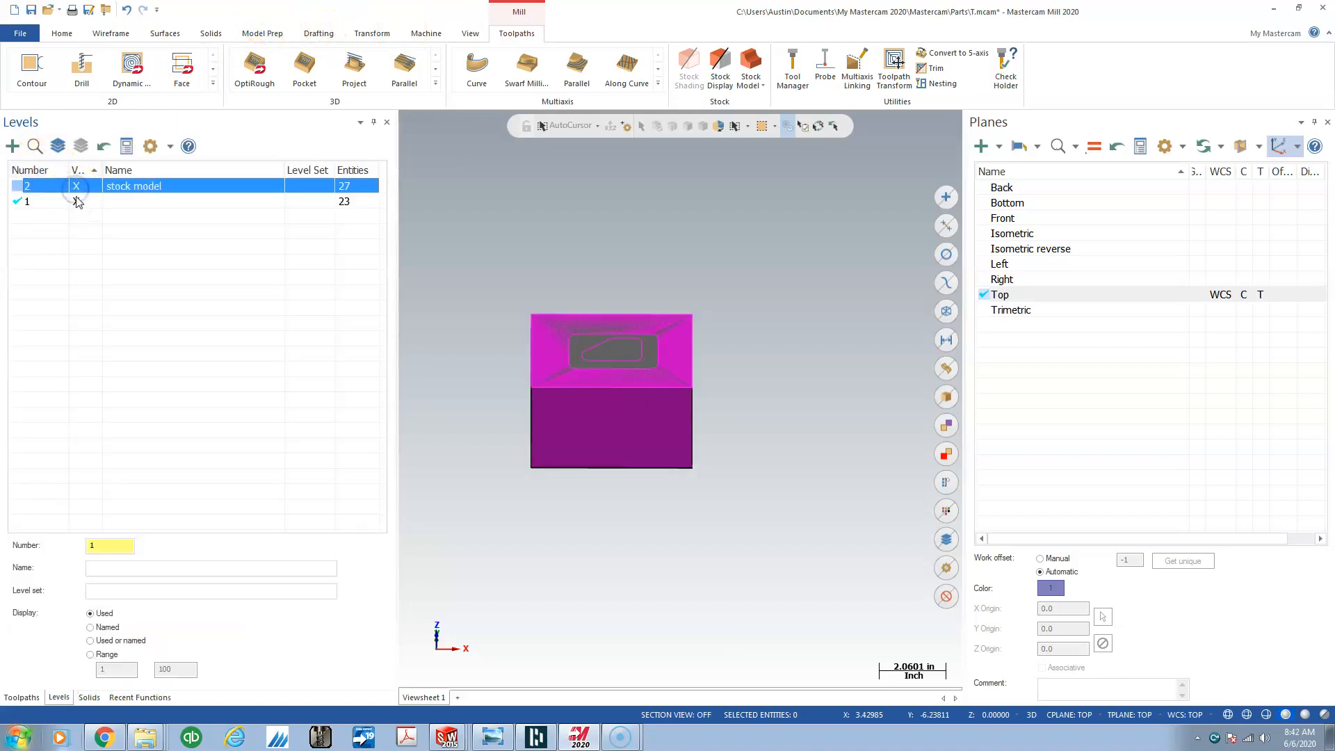
pyautogui.click(78, 202)
pyautogui.click(77, 203)
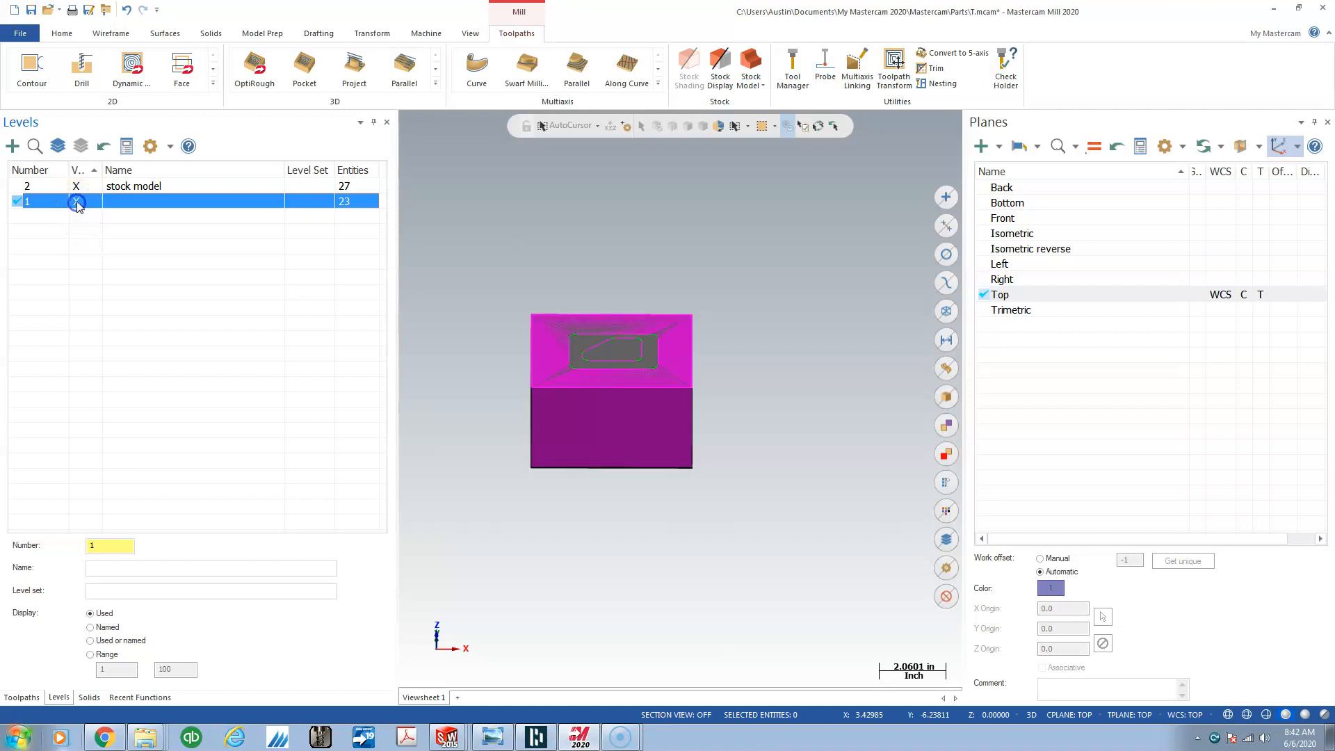
pyautogui.click(77, 187)
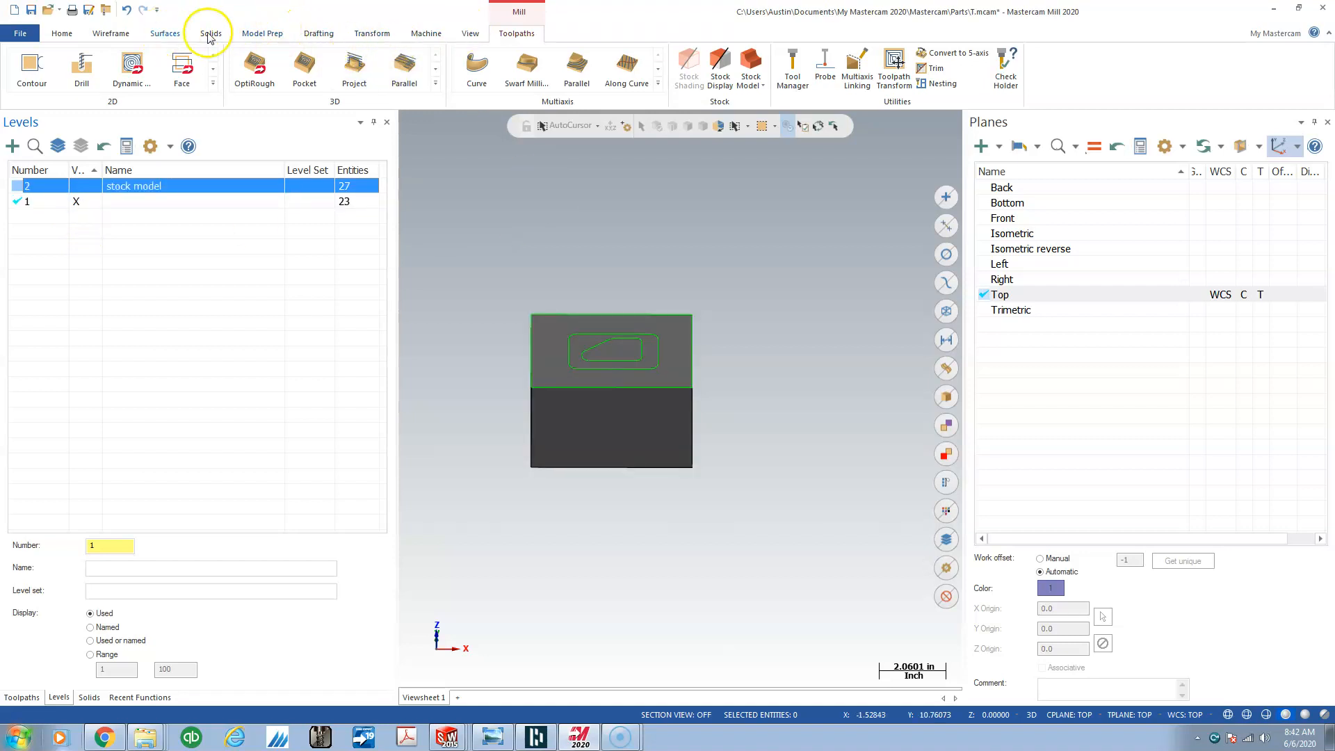
pyautogui.click(268, 35)
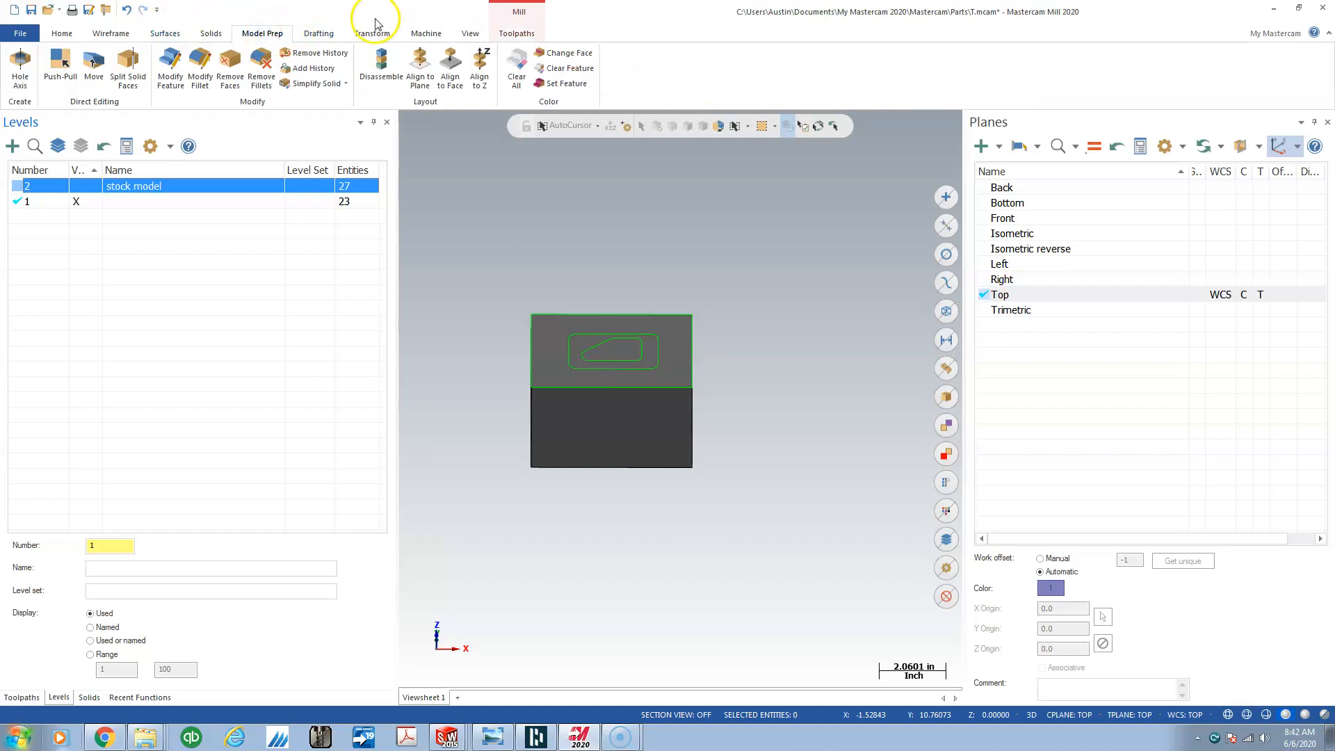
pyautogui.click(209, 33)
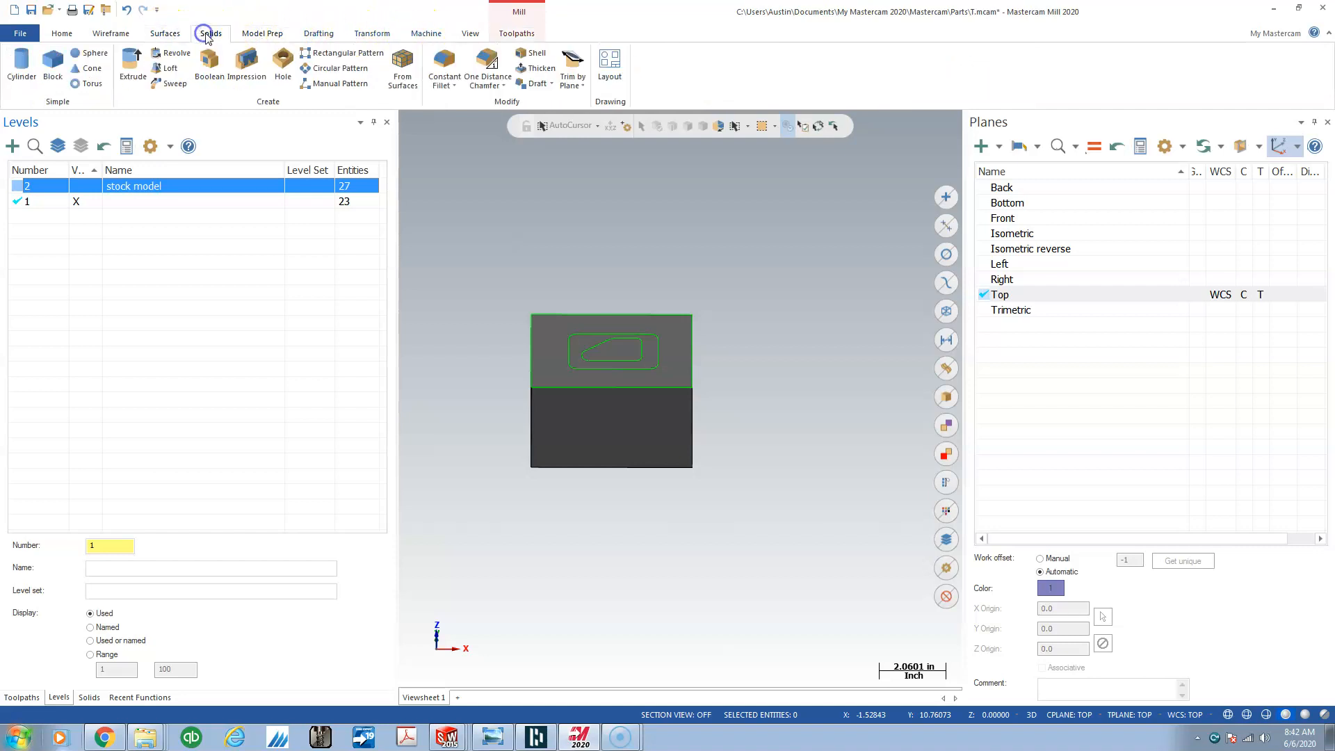
pyautogui.click(266, 34)
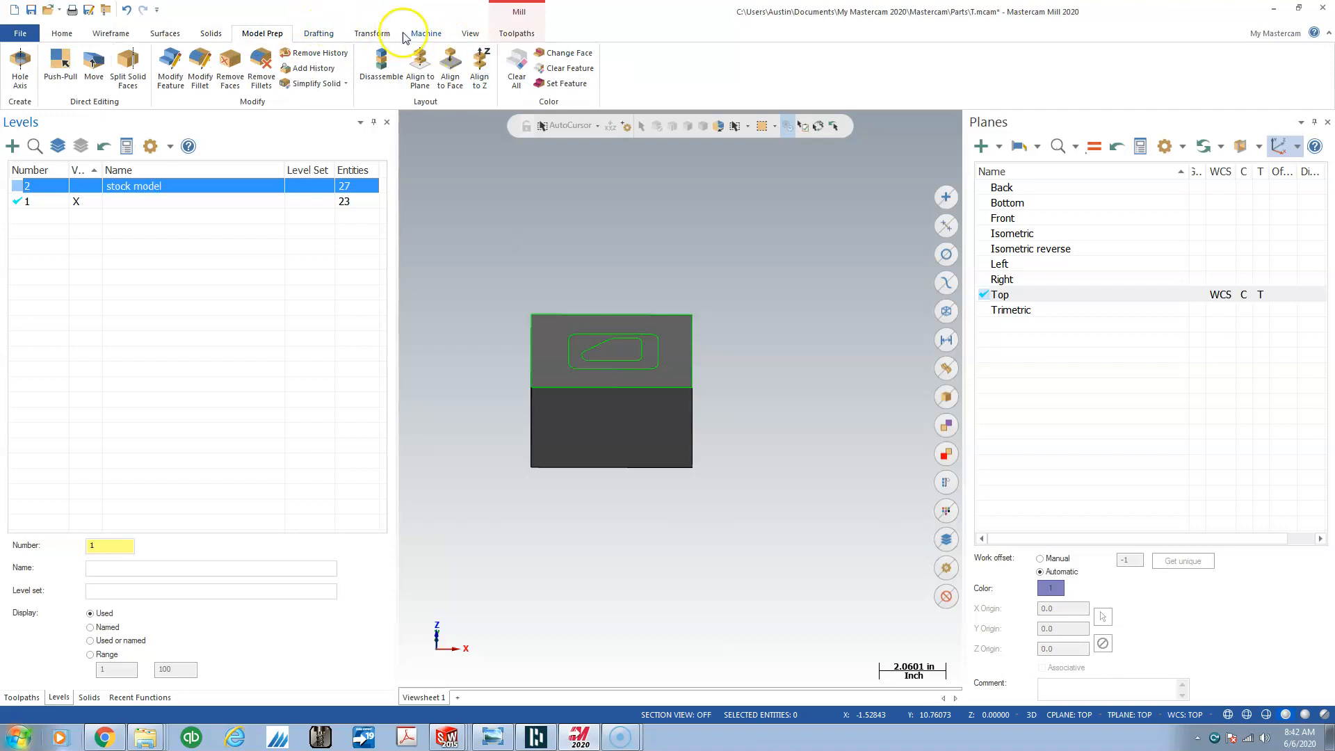
pyautogui.click(315, 36)
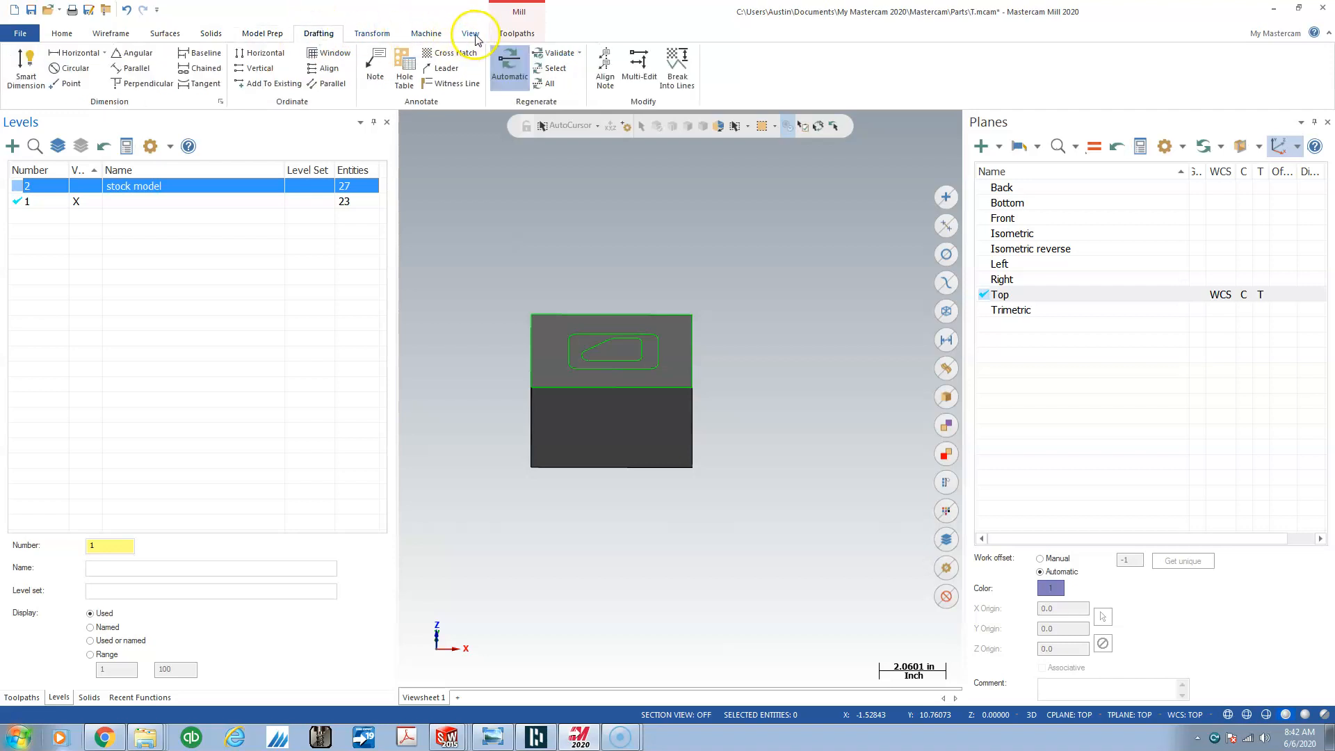
pyautogui.click(425, 36)
# Create a stock model operation named "stock model 1" with the plain block solid as its initial model shape.
pyautogui.click(518, 35)
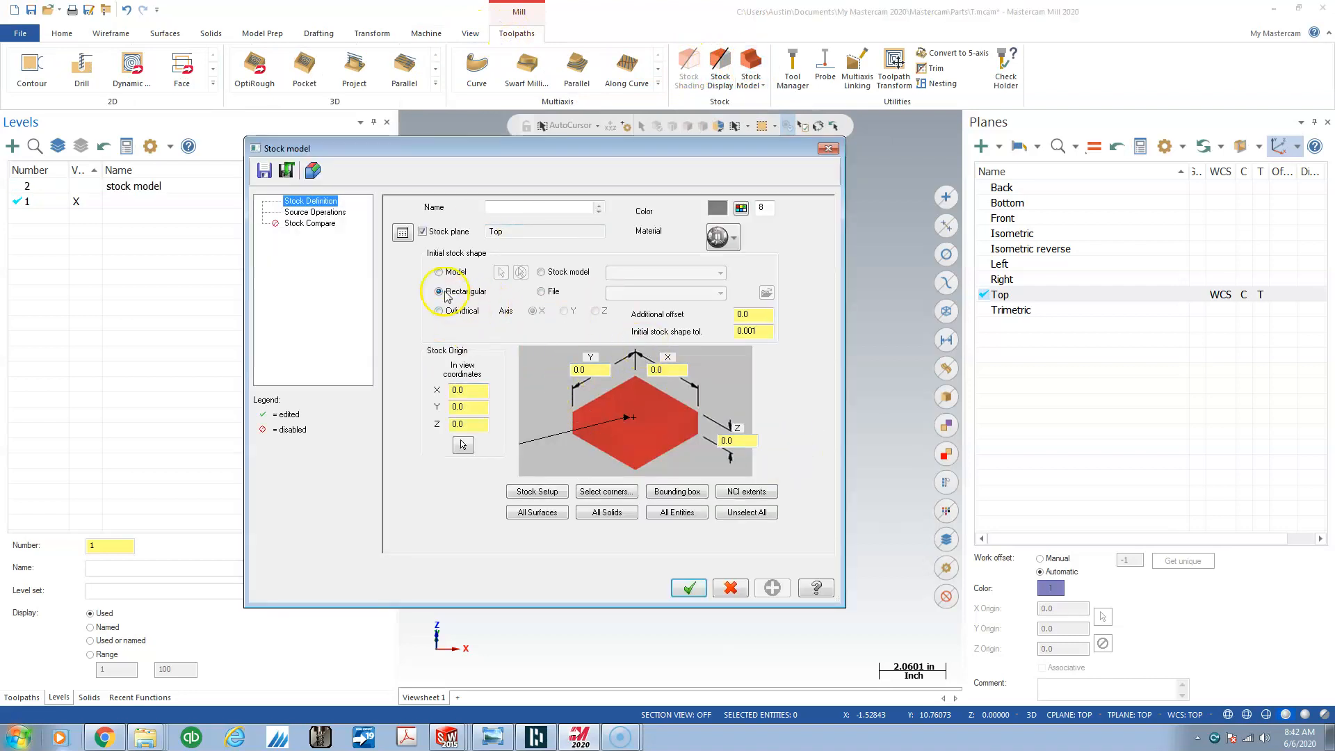
pyautogui.click(440, 271)
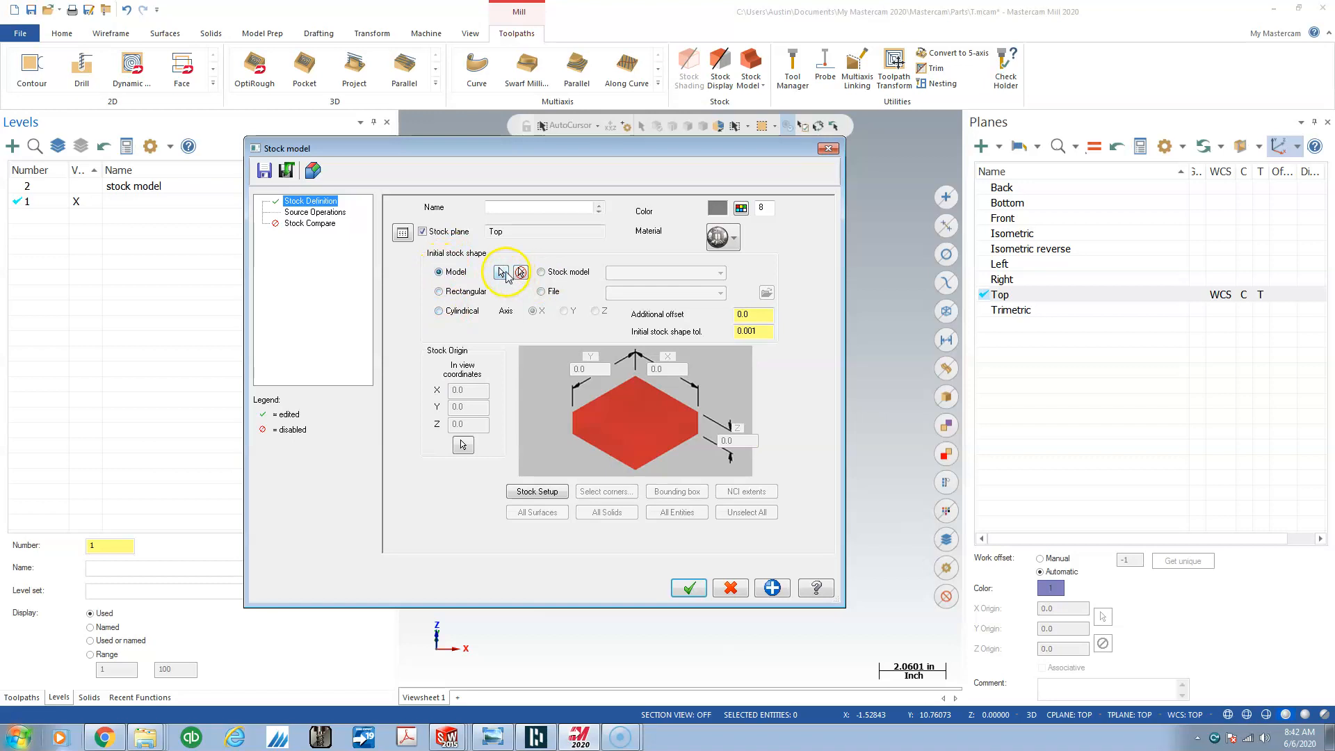
pyautogui.click(501, 272)
pyautogui.click(635, 436)
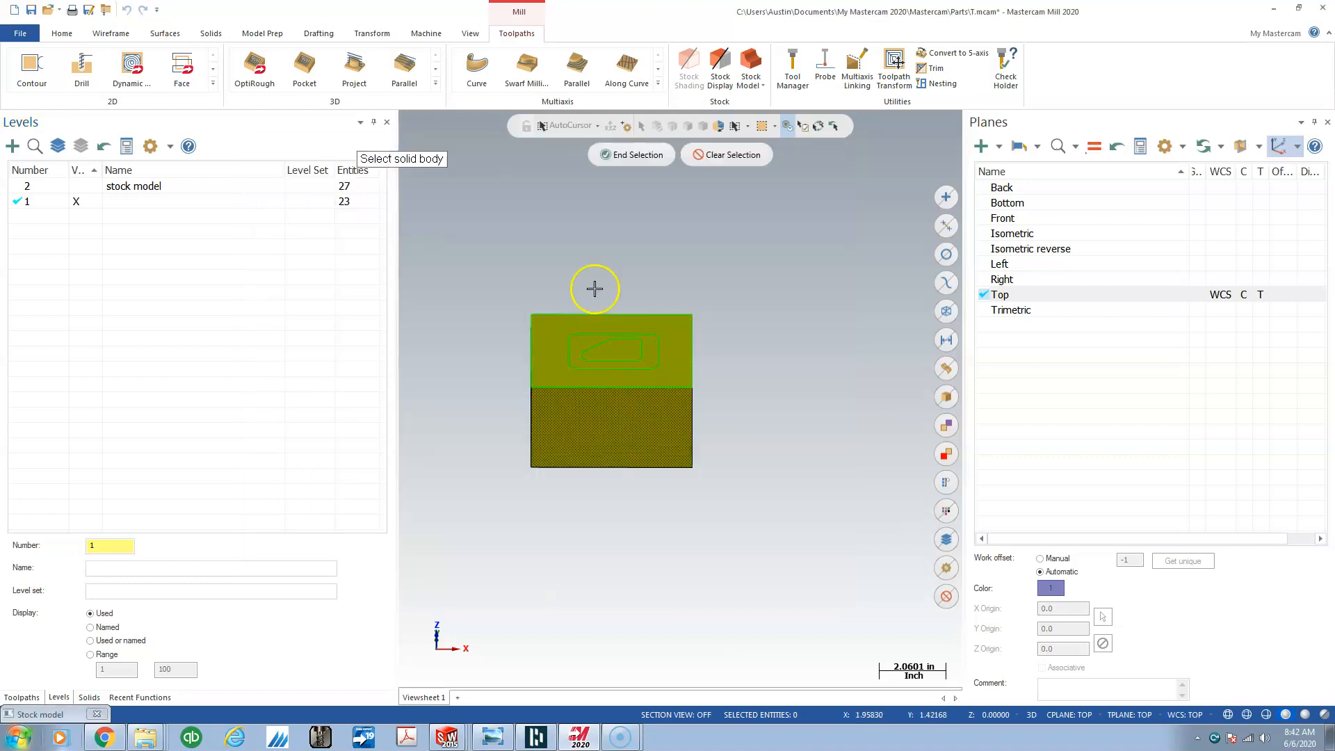
pyautogui.click(632, 155)
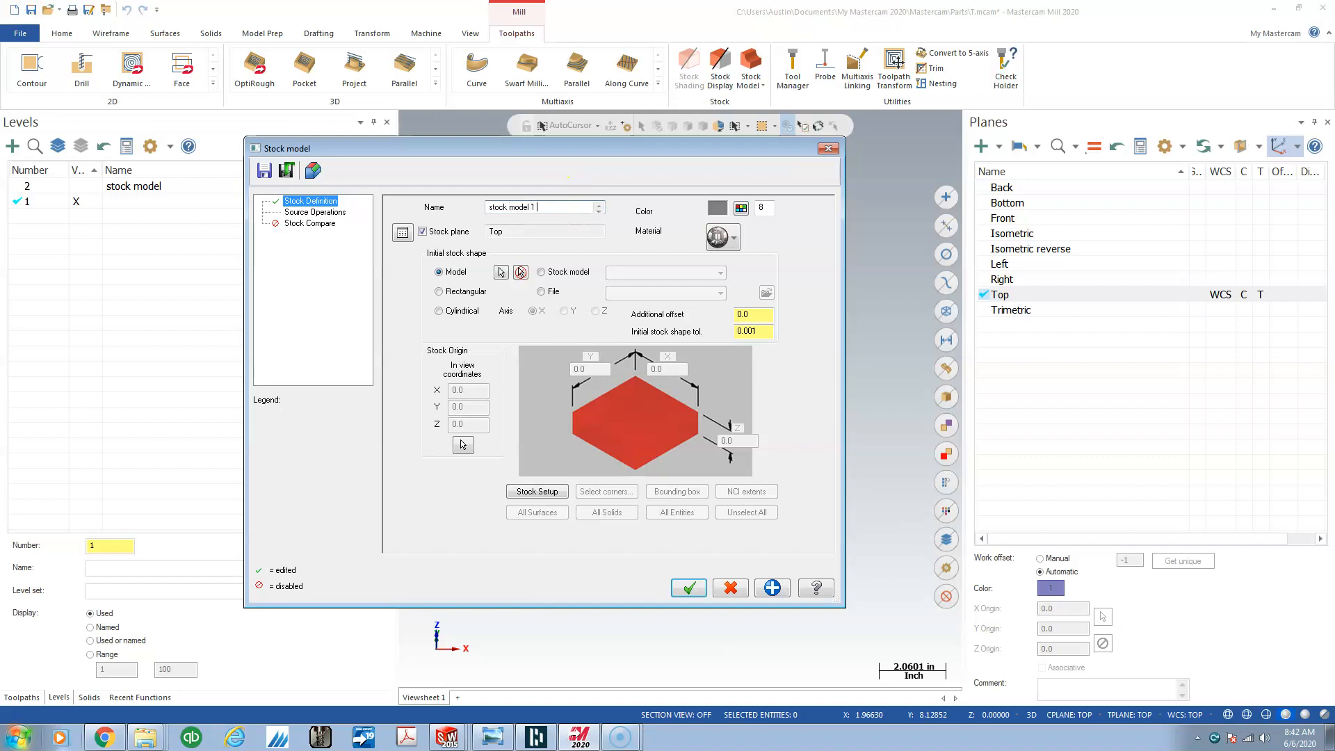
pyautogui.click(688, 588)
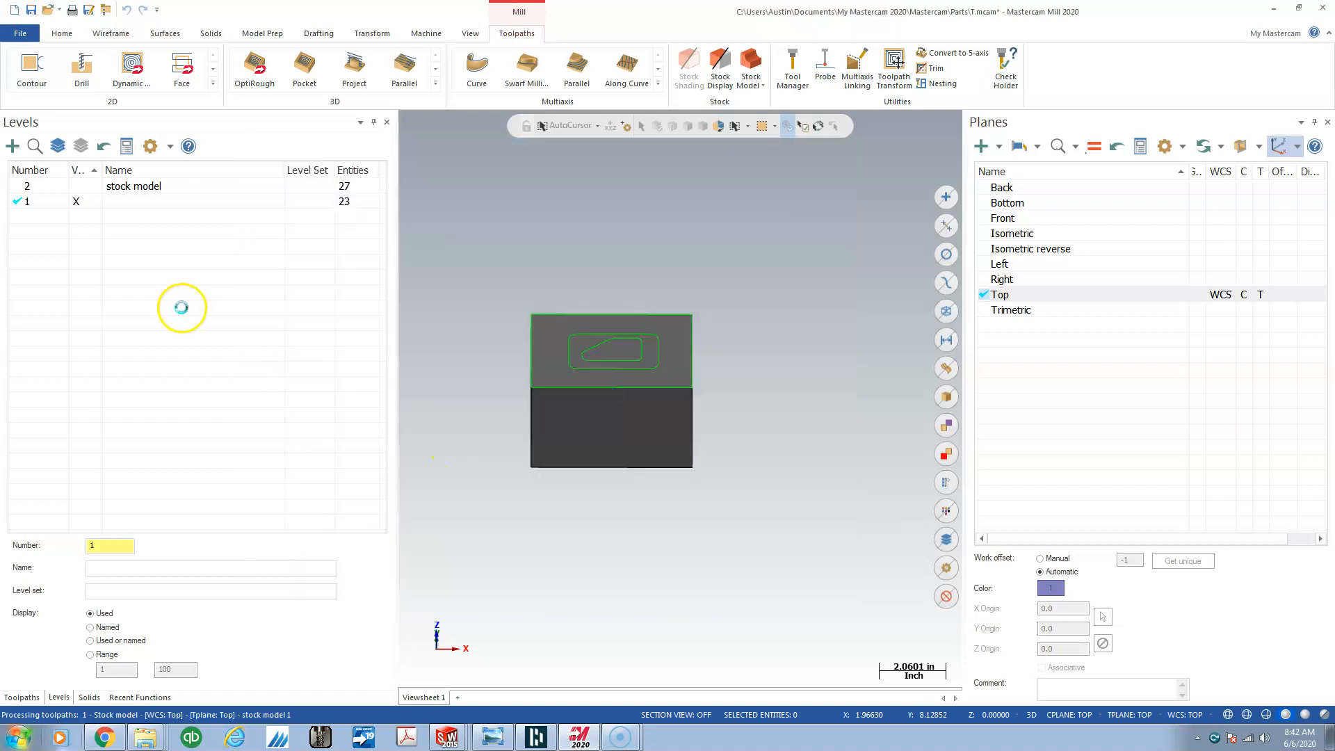